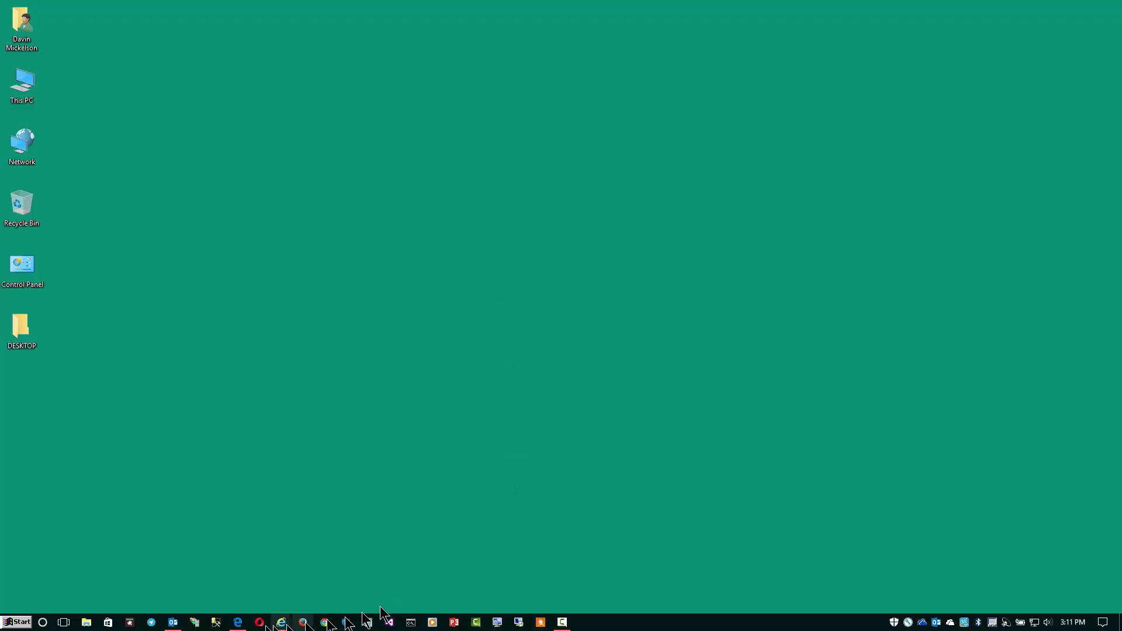
Step: Switch to the SQL Server Reporting Services portal in Edge and view the types of new items it can create
mouse_move(239, 622)
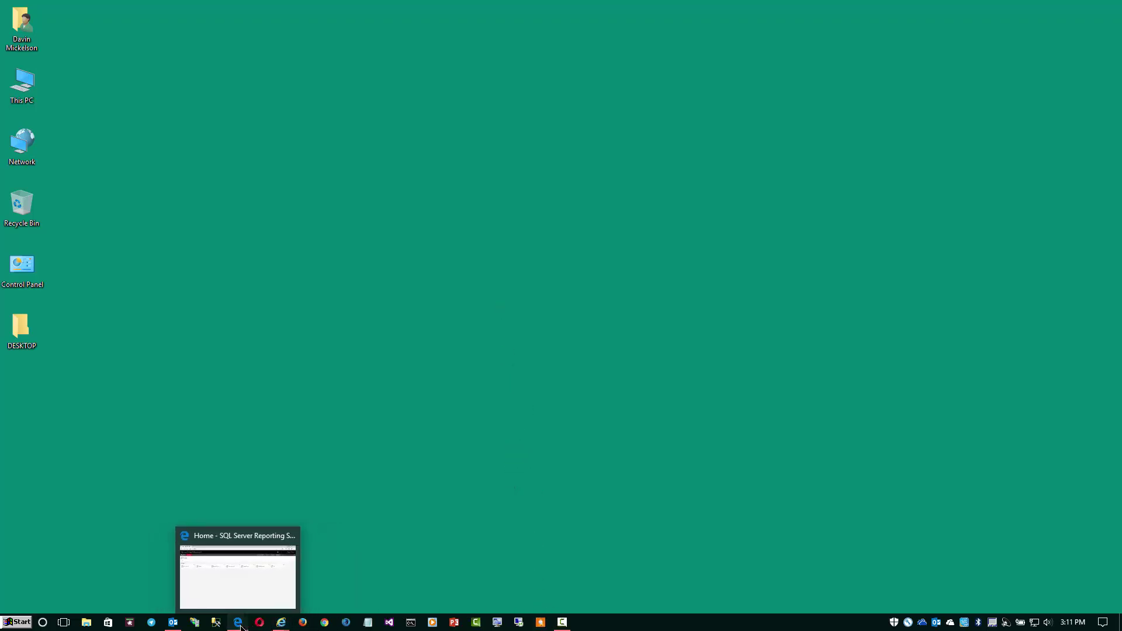
click(263, 555)
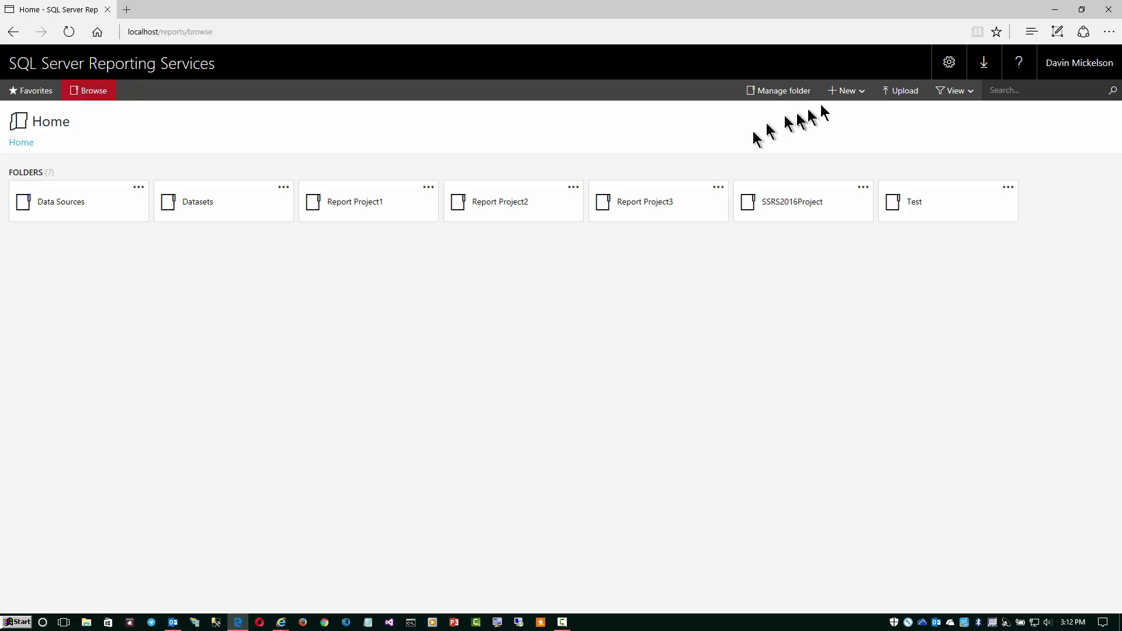
click(865, 91)
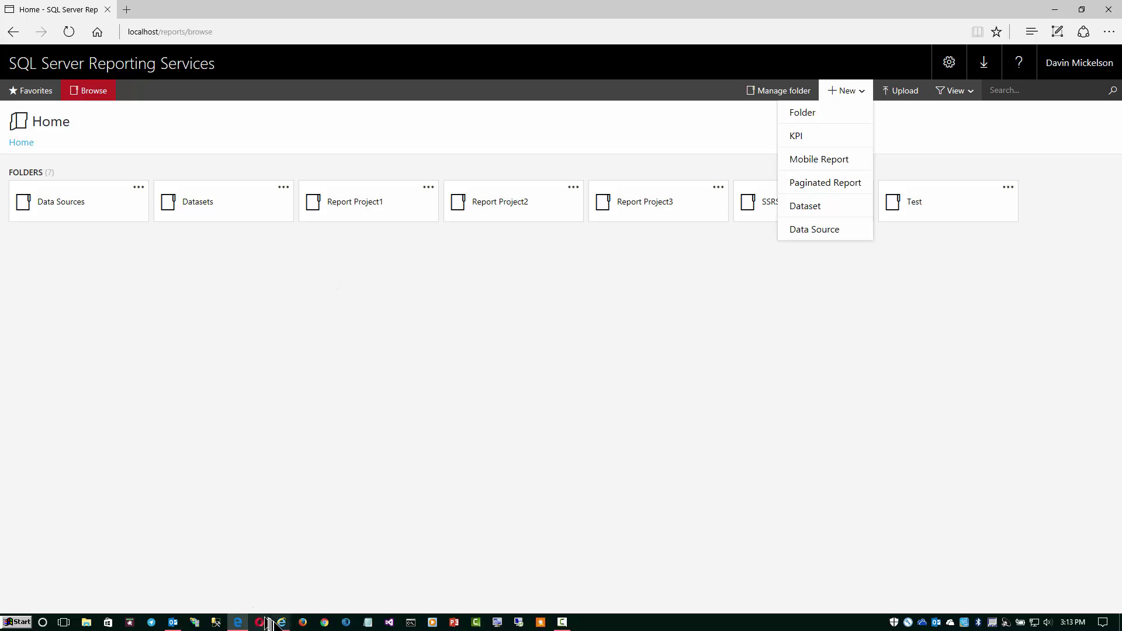
Step: Switch to the SQL Server 2012 lab in Internet Explorer and launch Report Builder from Report Manager, dismissing the Getting Started dialog
mouse_move(274, 623)
click(338, 581)
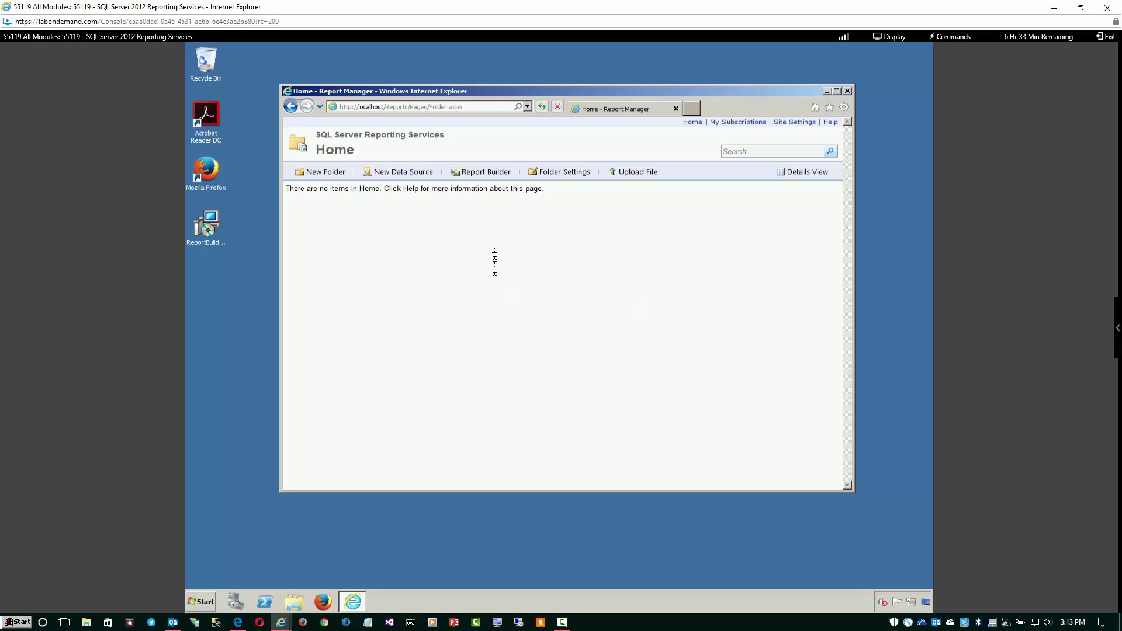
click(481, 170)
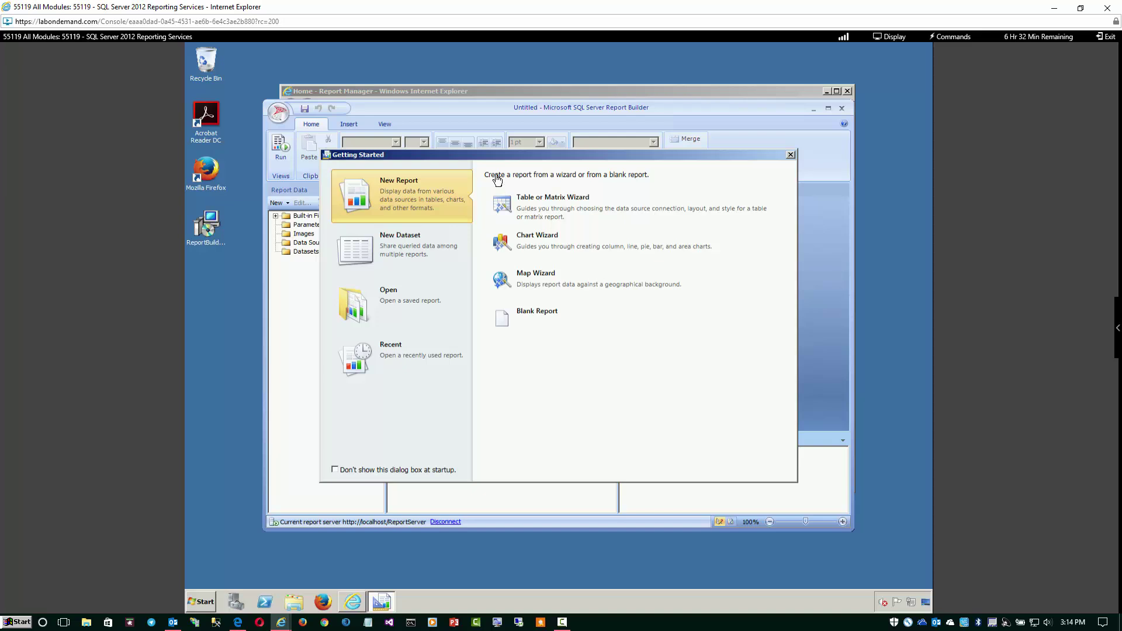
click(790, 156)
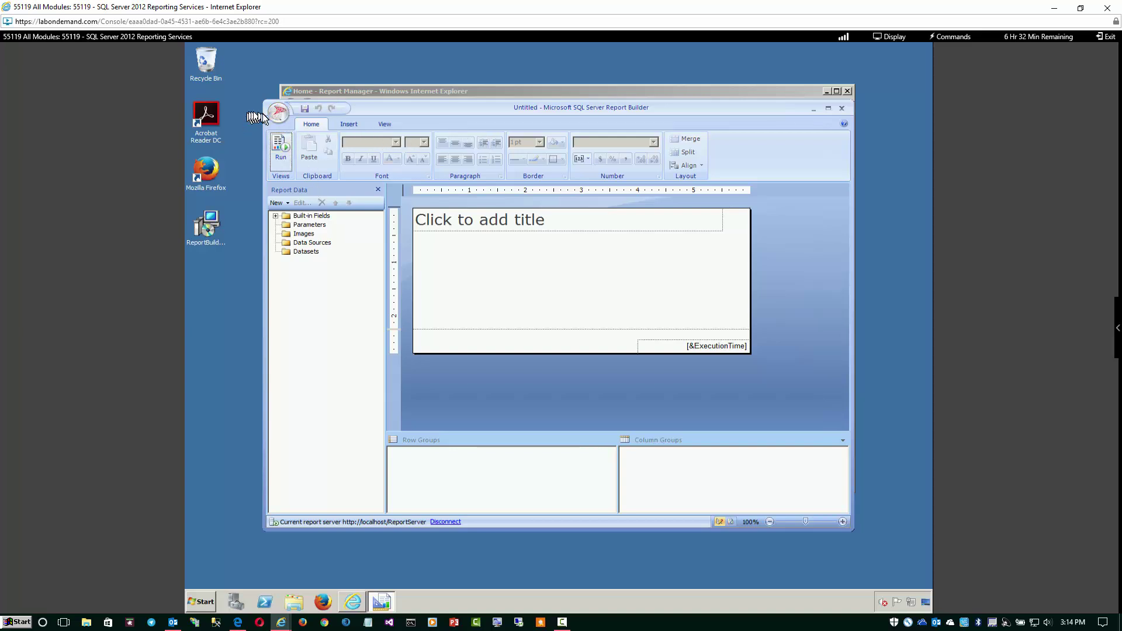
Step: Examine the file commands, insertable report items and view options in the 2012 Report Builder
click(280, 112)
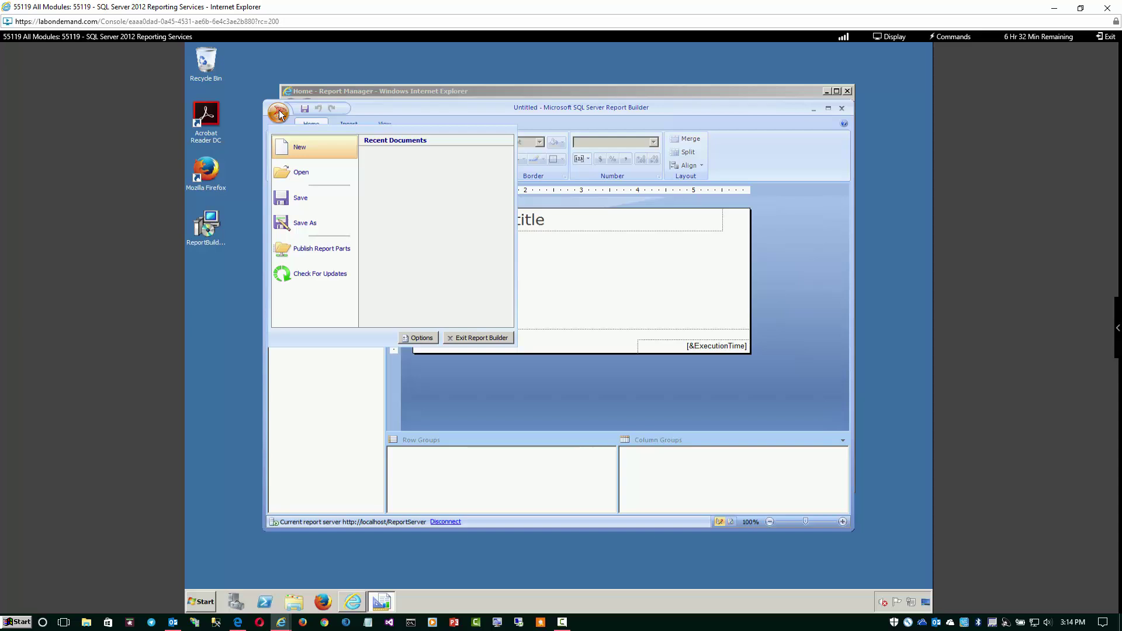
click(279, 113)
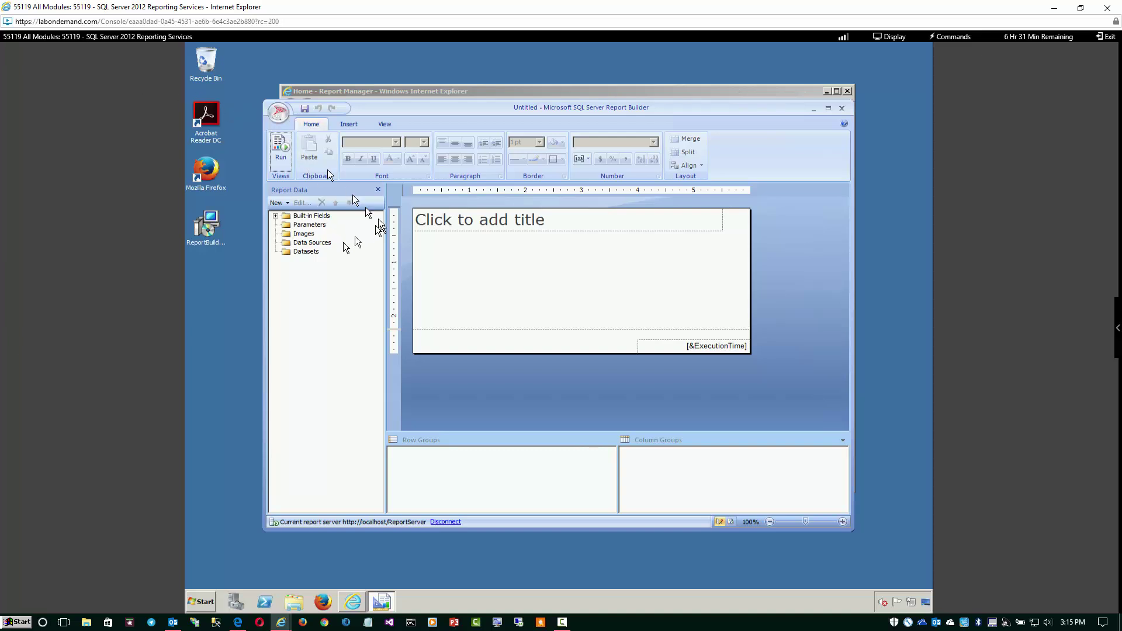
click(348, 125)
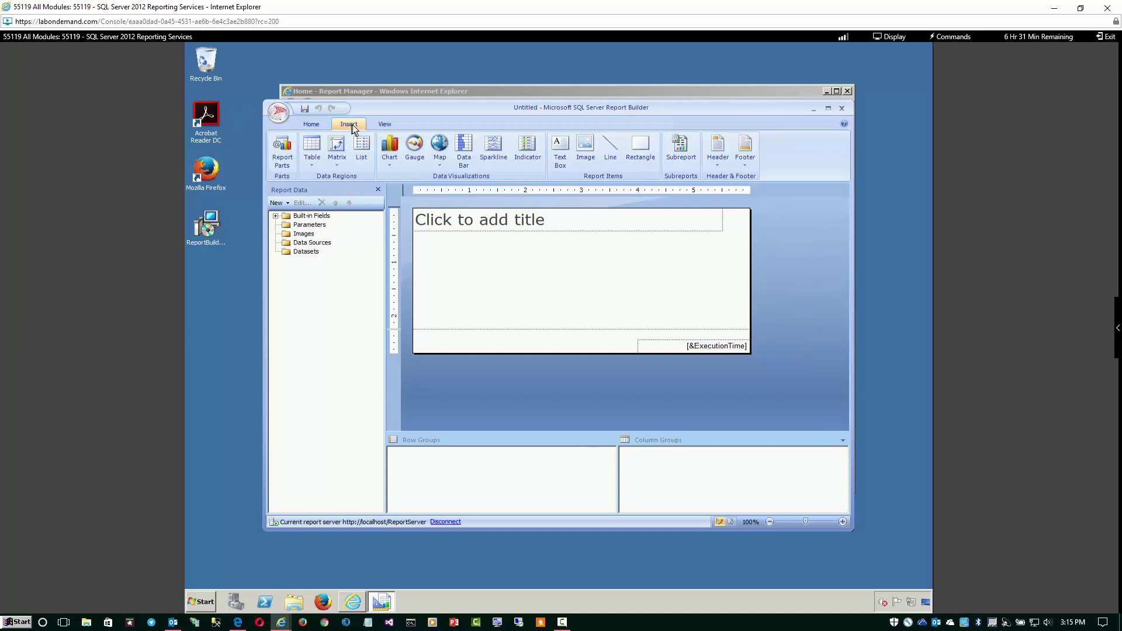
click(386, 125)
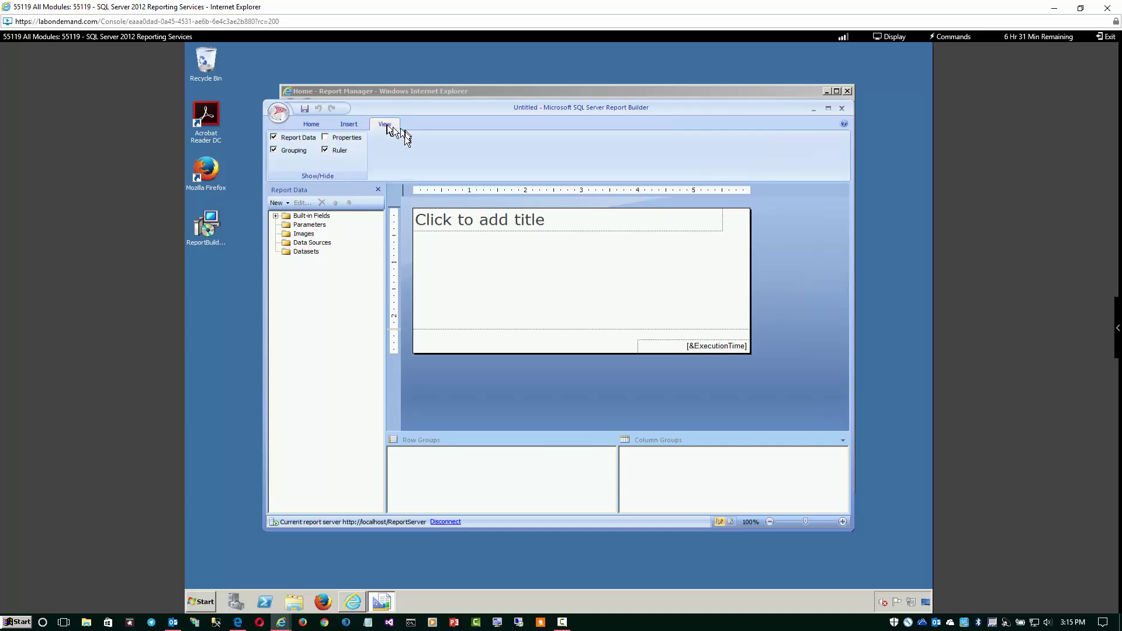
Step: Show the Properties pane and inspect the properties and formatting options of the report body and title text box
click(325, 136)
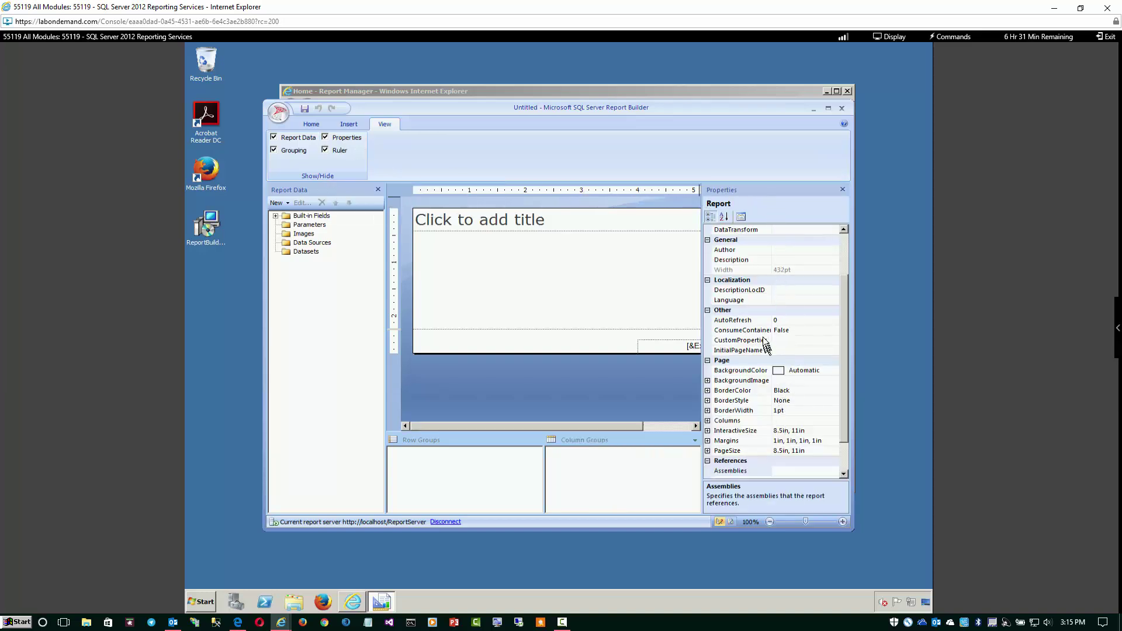
click(491, 226)
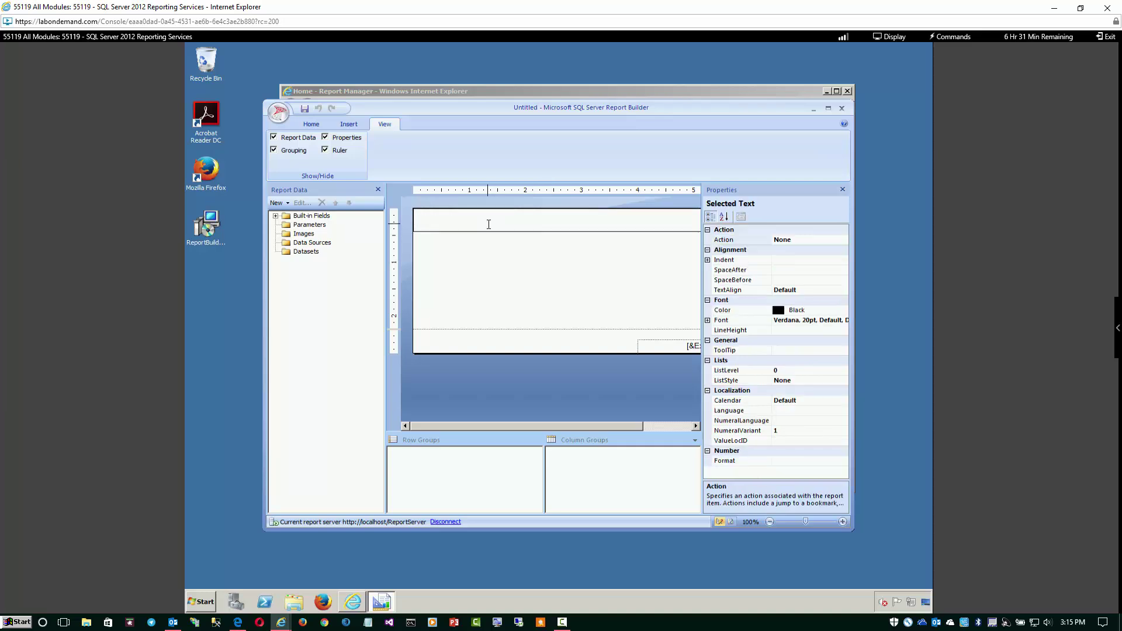
click(536, 236)
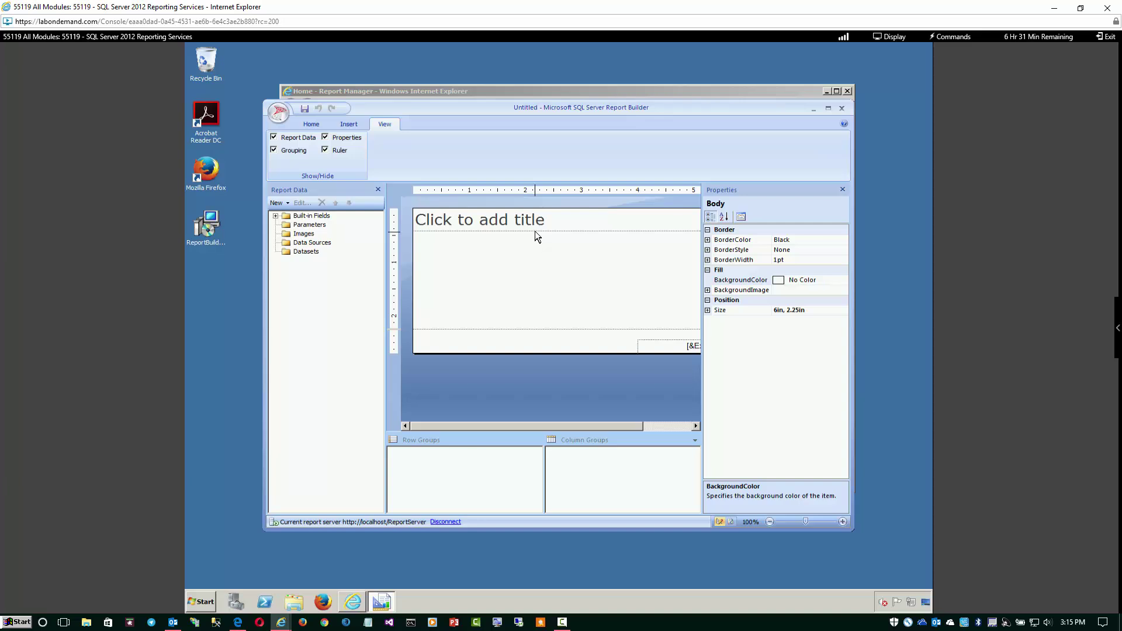
click(534, 230)
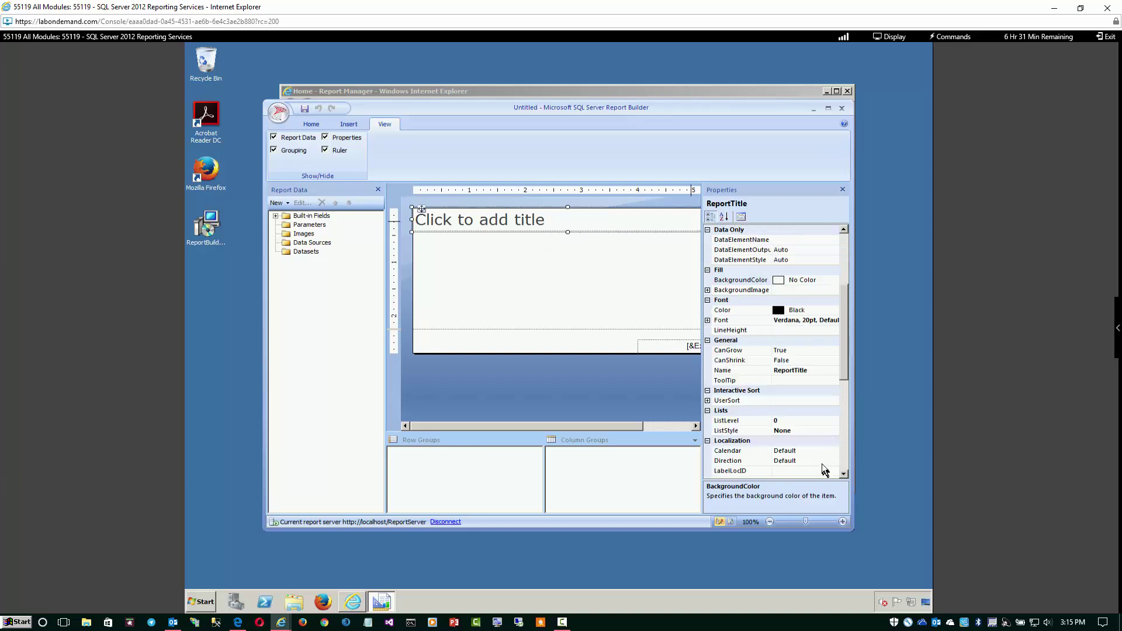
click(348, 125)
click(311, 124)
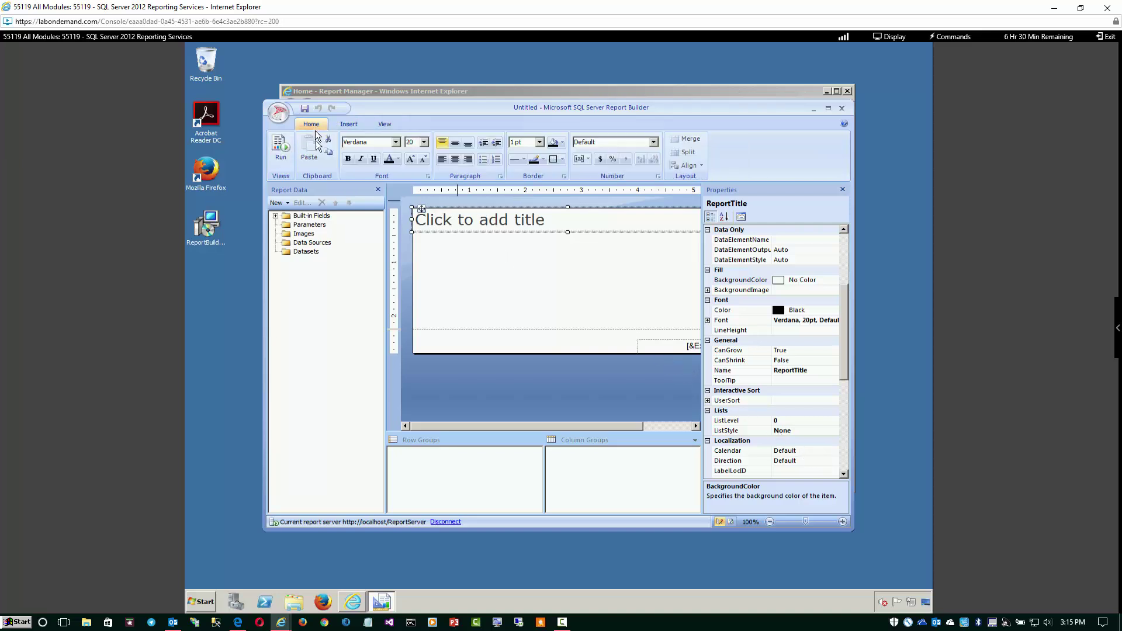
Step: Return to the Reporting Services portal in Edge and start a new paginated report, allowing the switch to Report Builder
click(1105, 9)
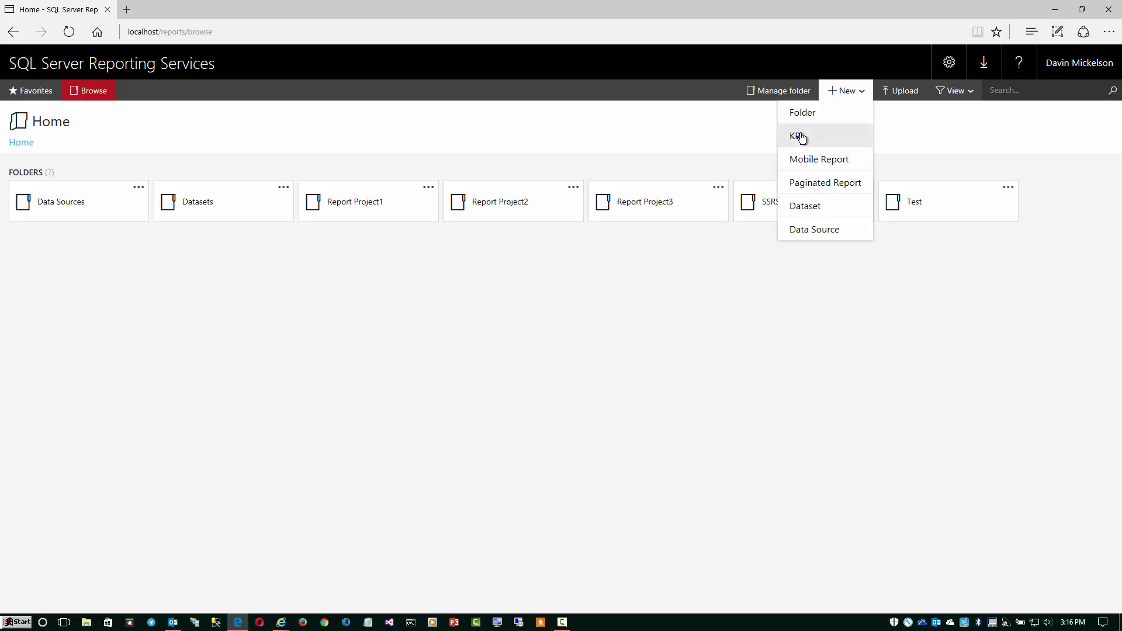
click(846, 186)
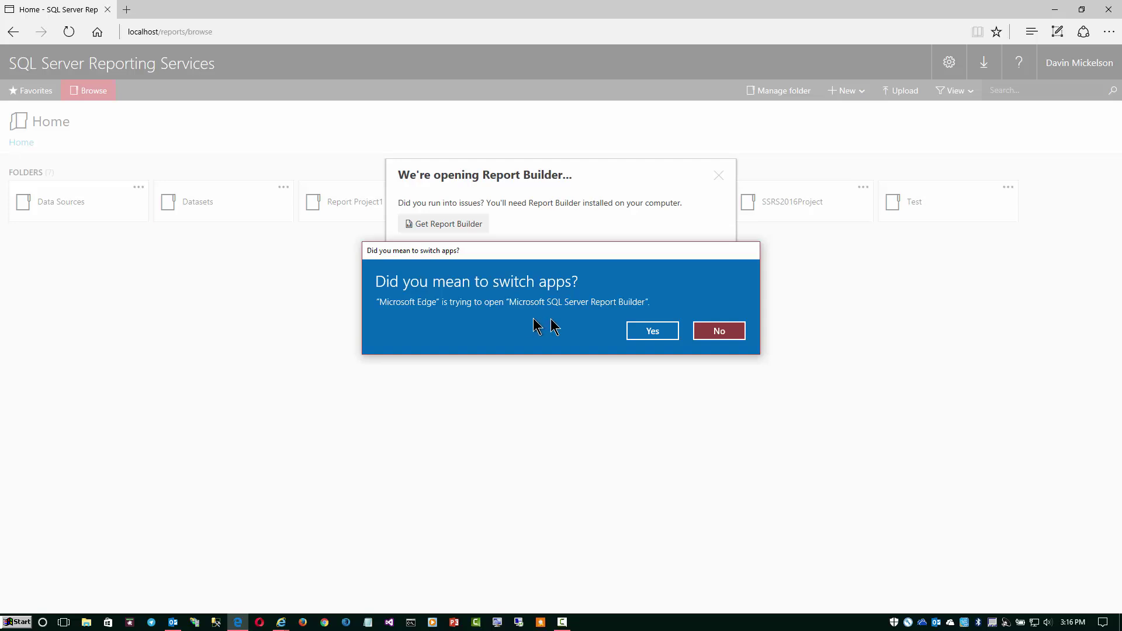
click(653, 331)
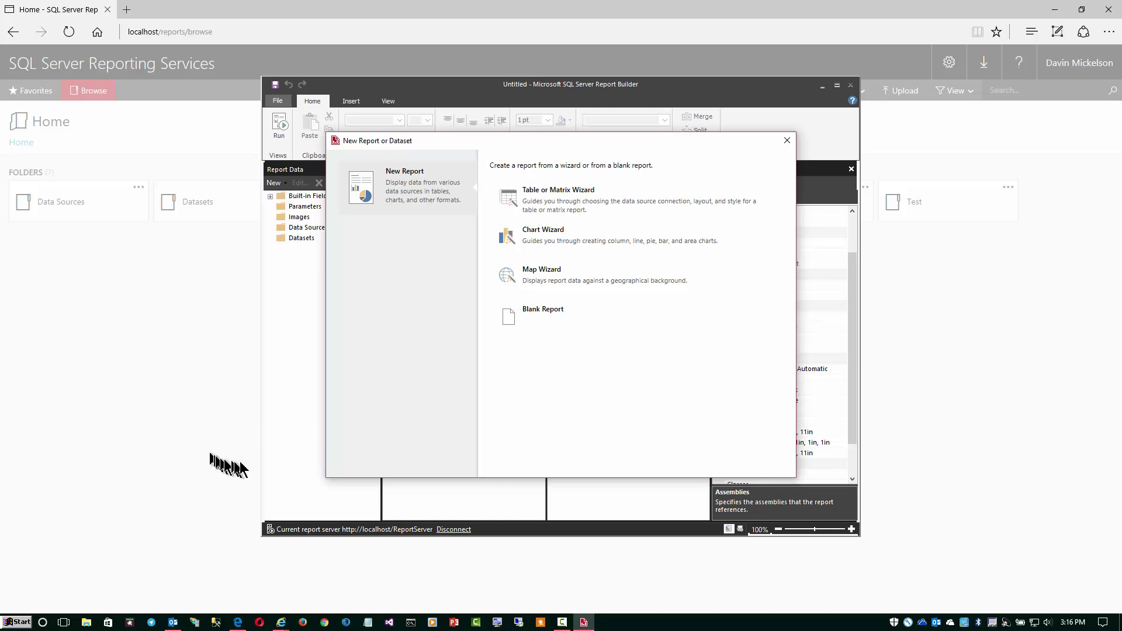
Step: Open Report Builder Help from the SQL Server 2016 Report Builder program group and follow its MSDN resources link
click(18, 622)
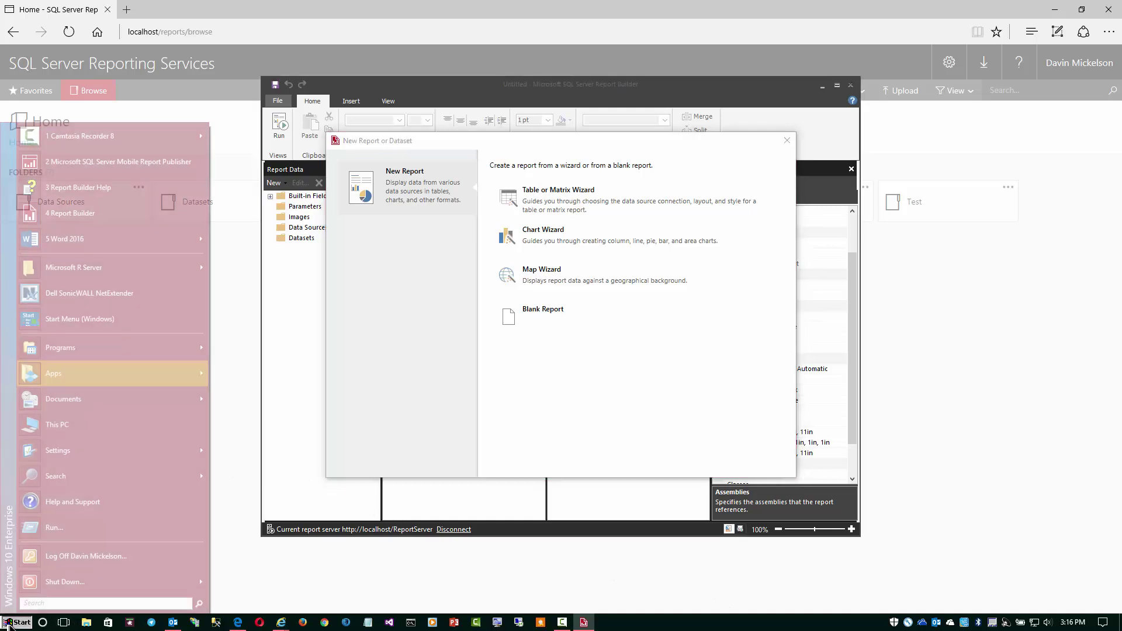
click(73, 372)
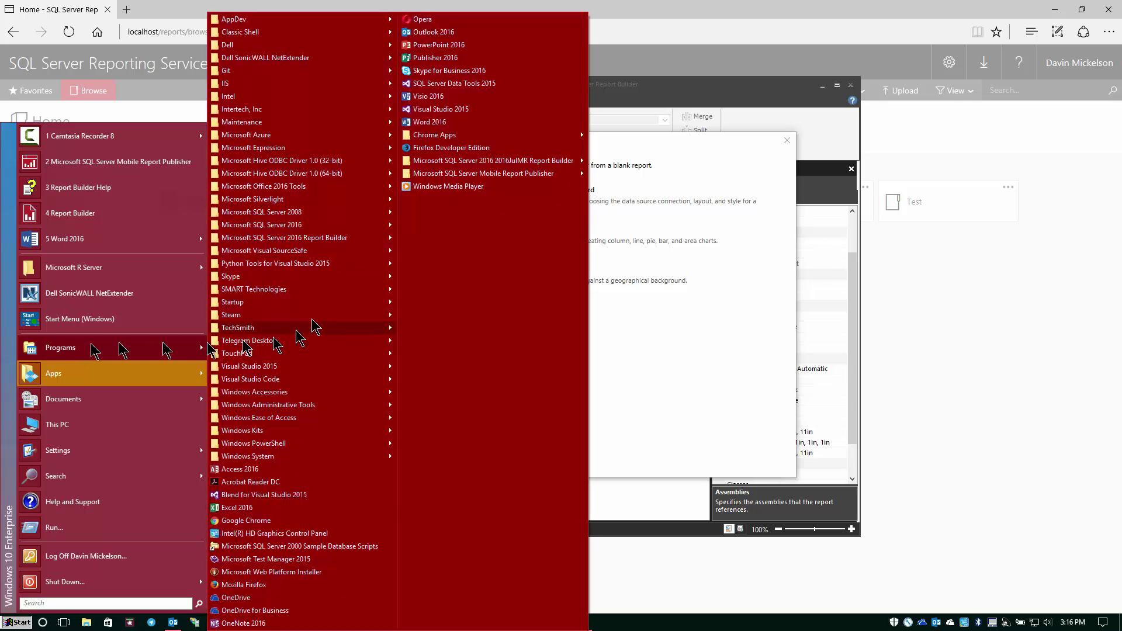
mouse_move(454, 162)
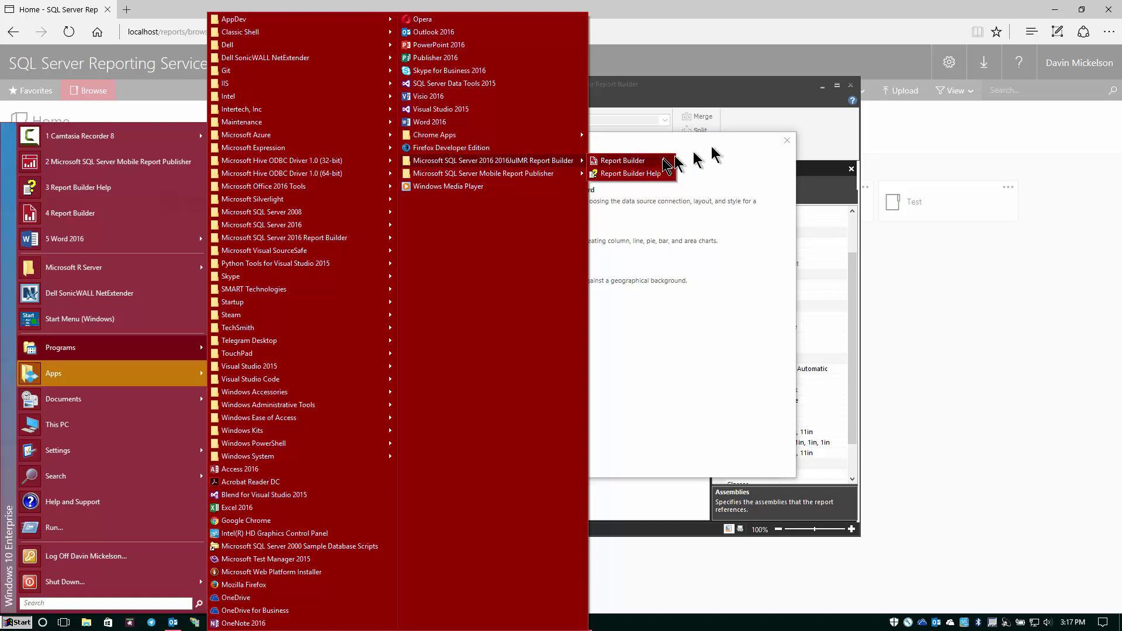
click(615, 176)
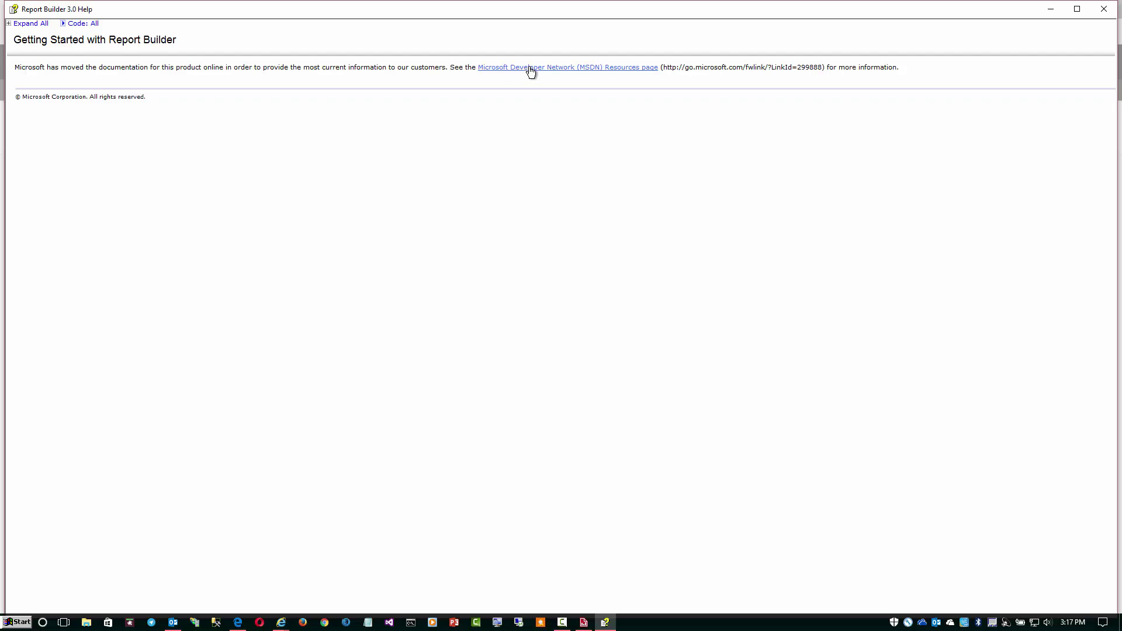
click(531, 69)
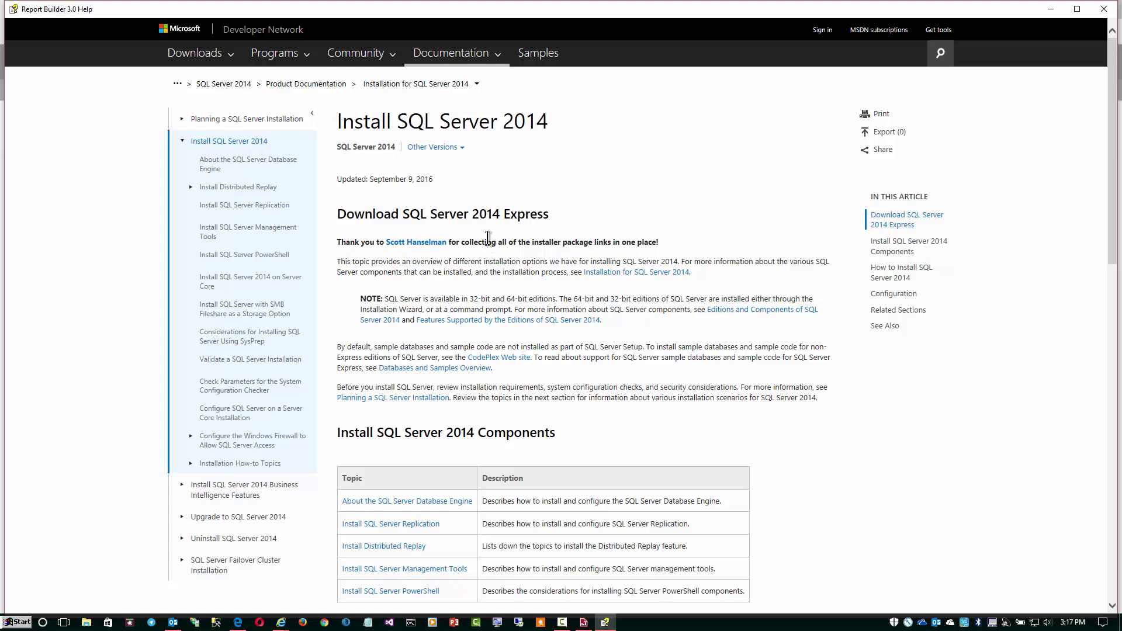
Step: Browse the MSDN documentation to the SQL Server 2016 Reporting Services tutorials and close the help window
click(233, 85)
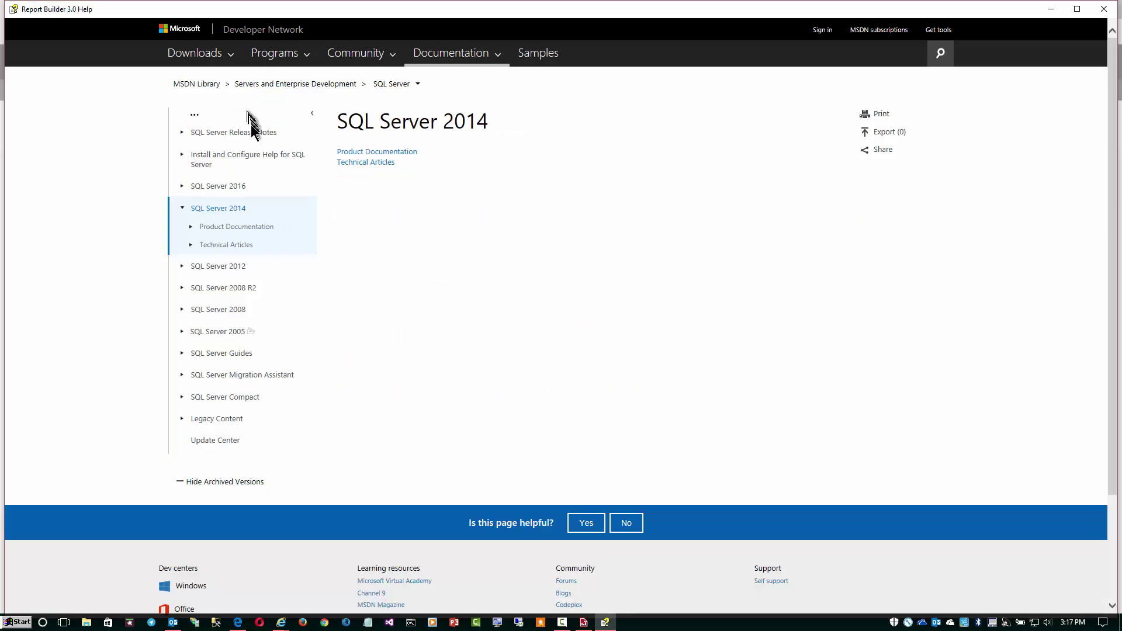
click(183, 187)
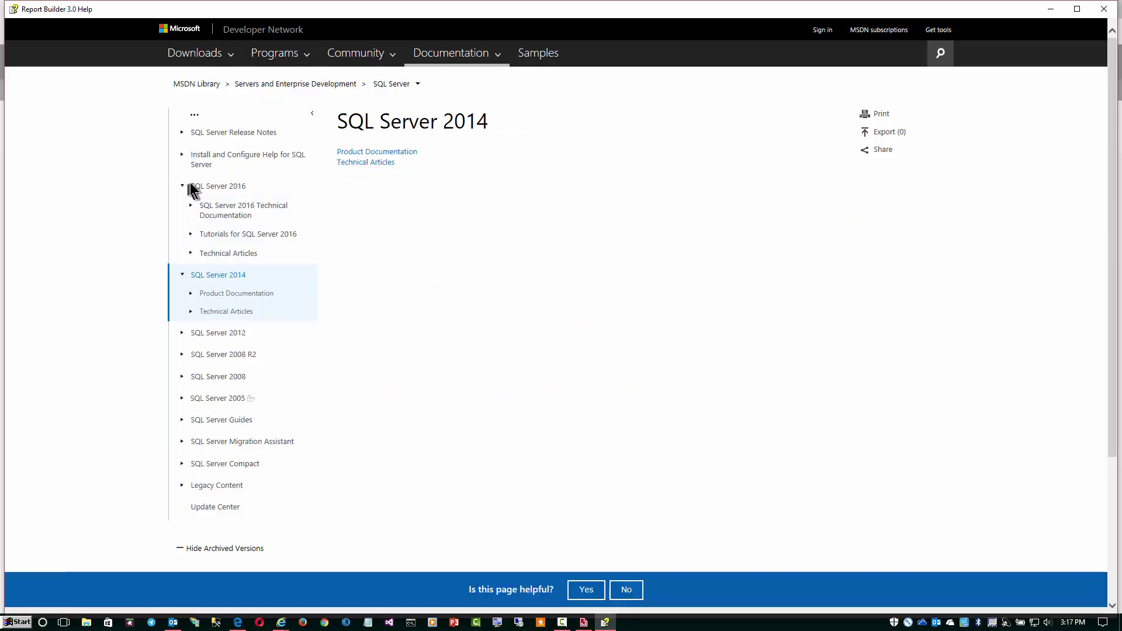
click(207, 236)
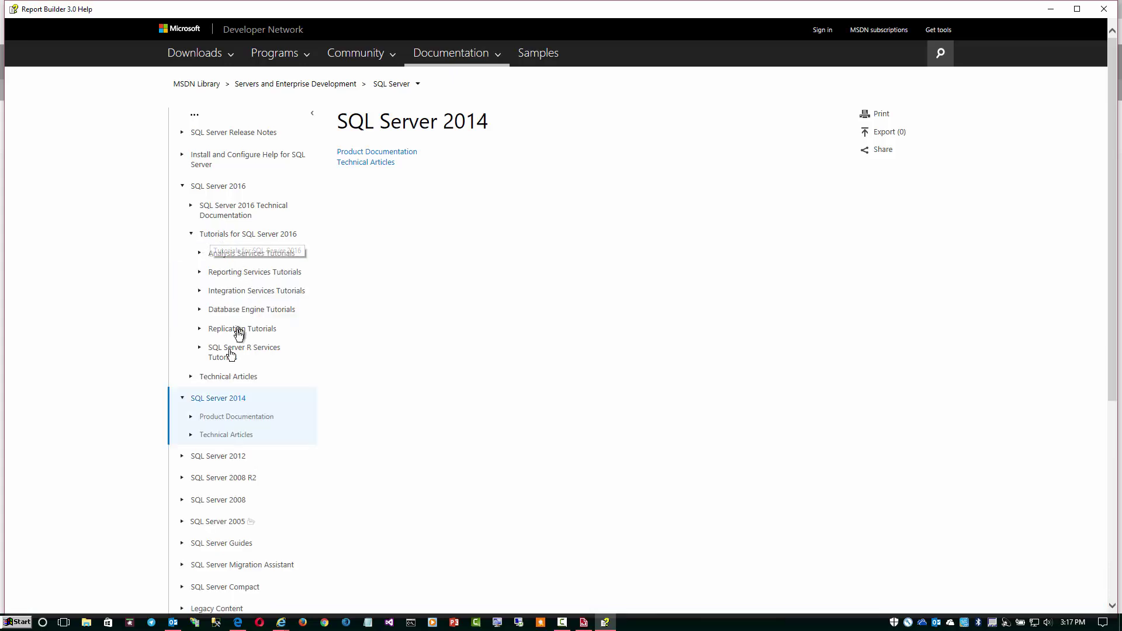
click(200, 272)
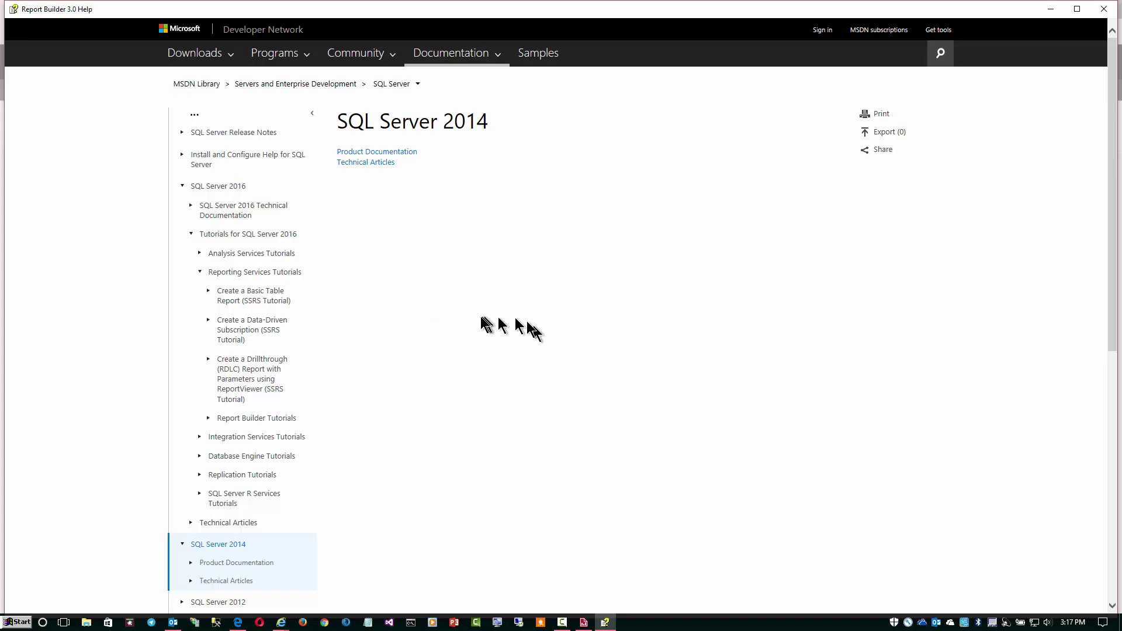
click(1099, 11)
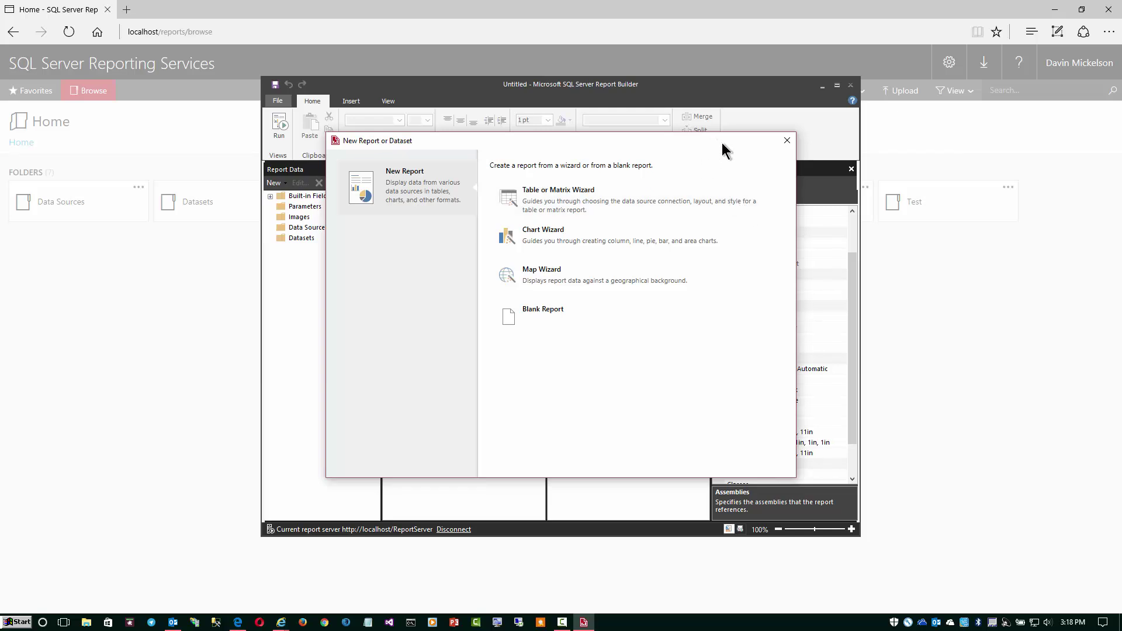
Step: Reposition the New Report or Dataset dialog to view the Report Builder ribbon, Report Data pane and design surface behind it
mouse_move(723, 146)
mouse_down()
mouse_move(734, 210)
mouse_move(770, 214)
mouse_up()
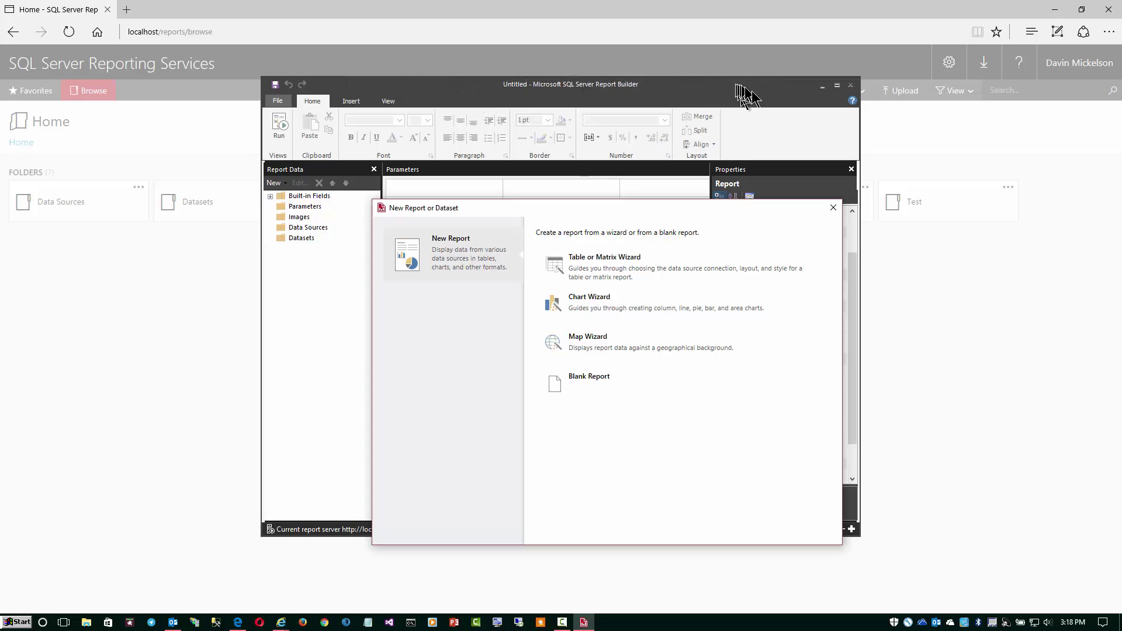
drag(648, 209, 667, 172)
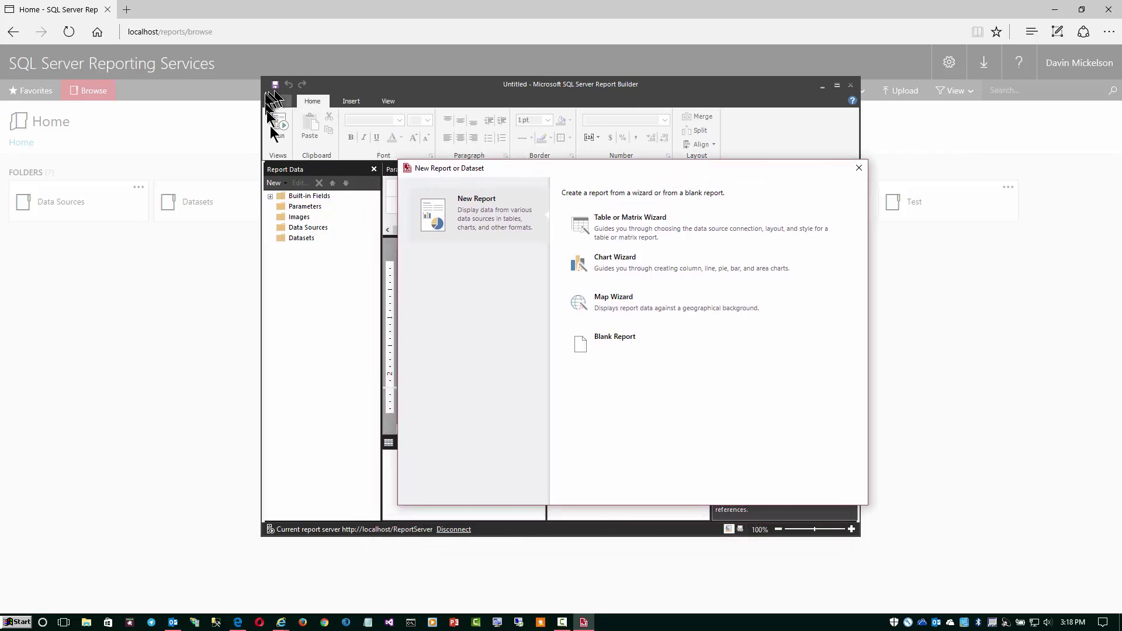
drag(608, 169, 567, 330)
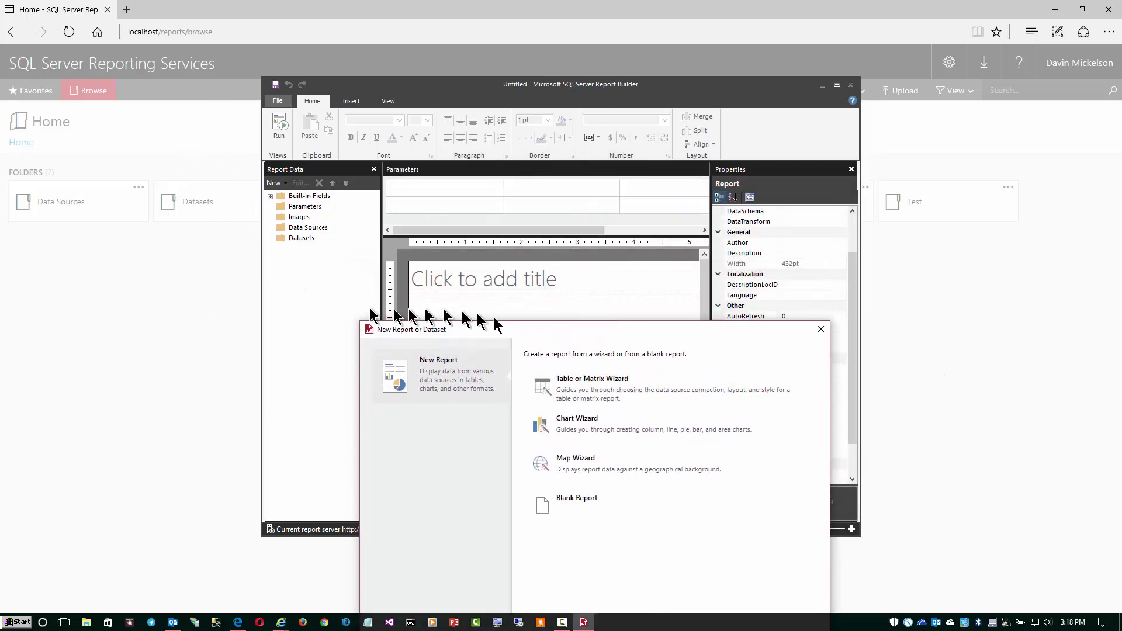
drag(527, 338, 544, 228)
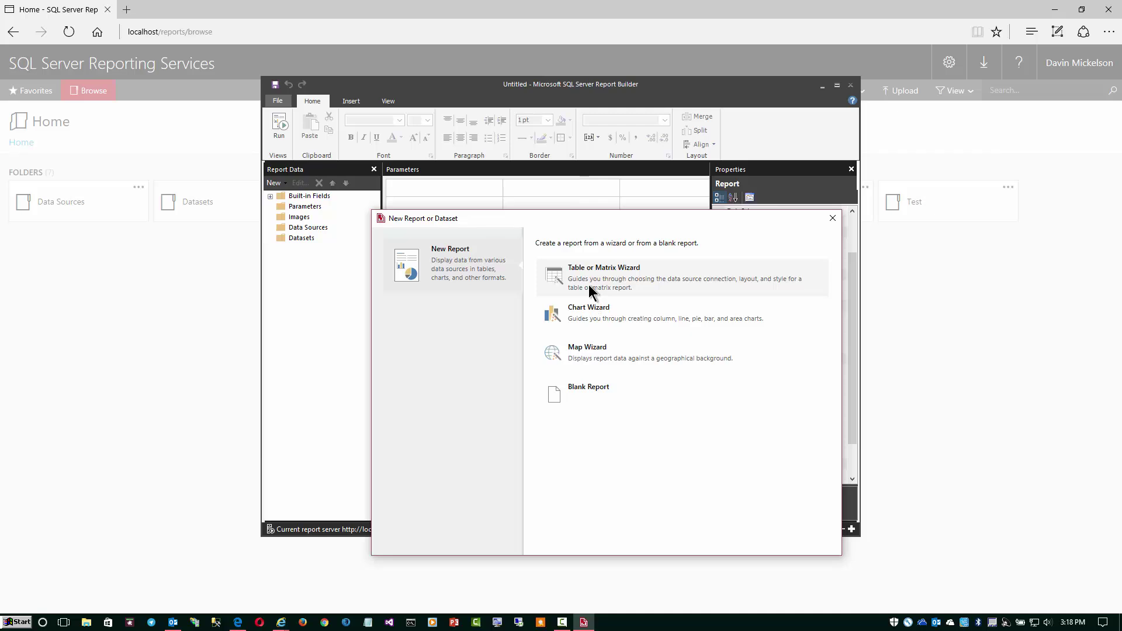
Step: Switch to Notepad and write the first numbered note: "1. Data Source, connection string, file path, data location"
click(367, 624)
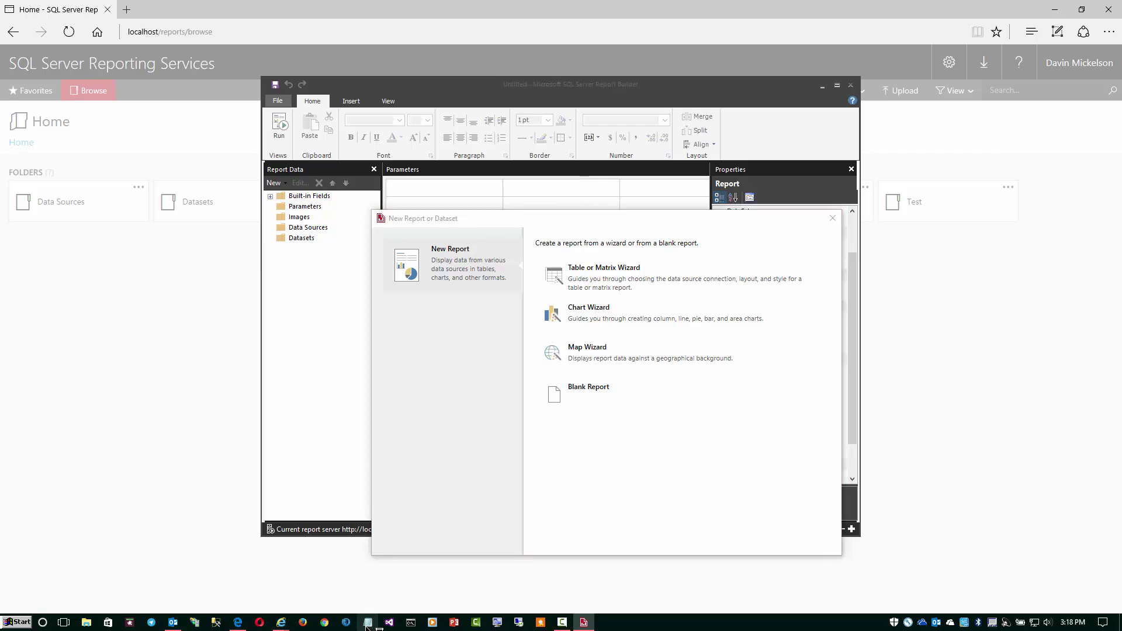
drag(484, 305, 623, 173)
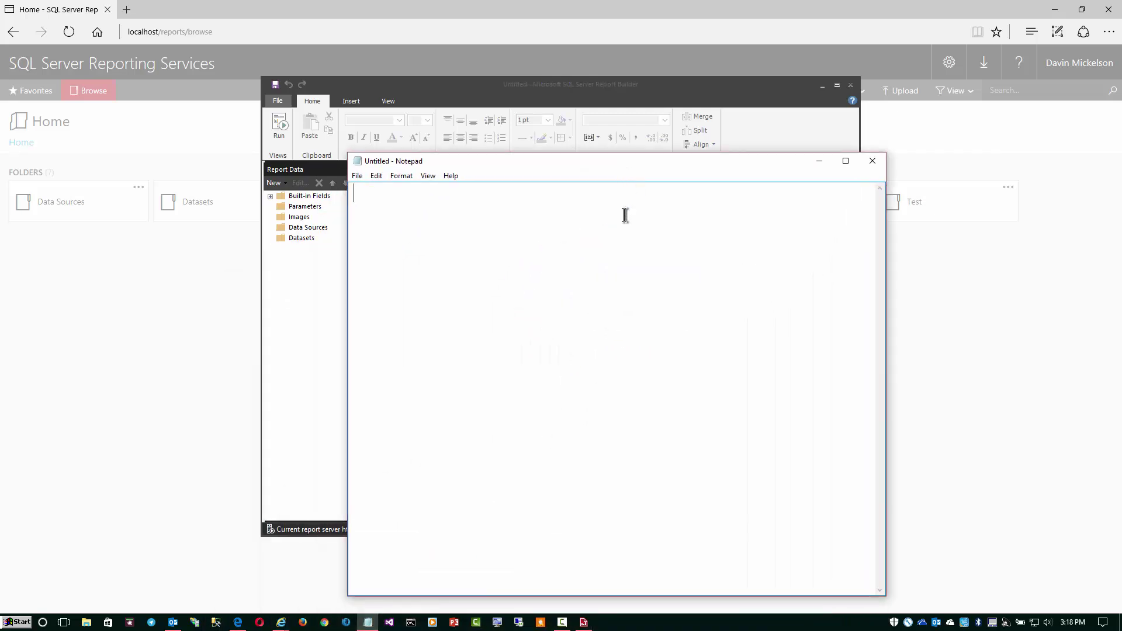
text(Data Source)
text(, connectio)
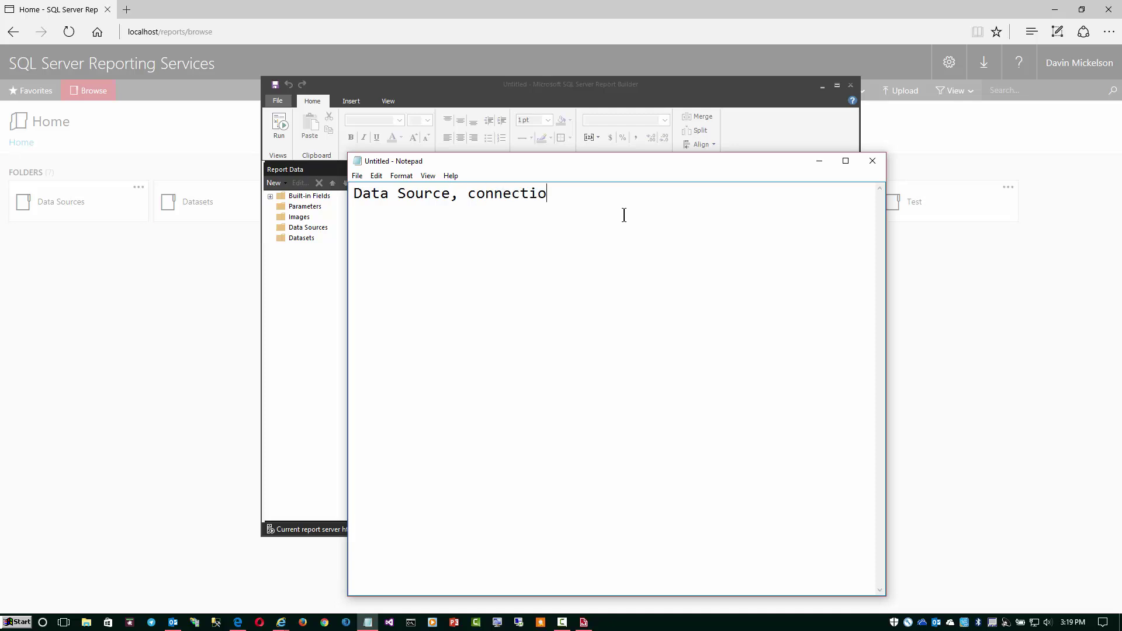
text(n string, file path)
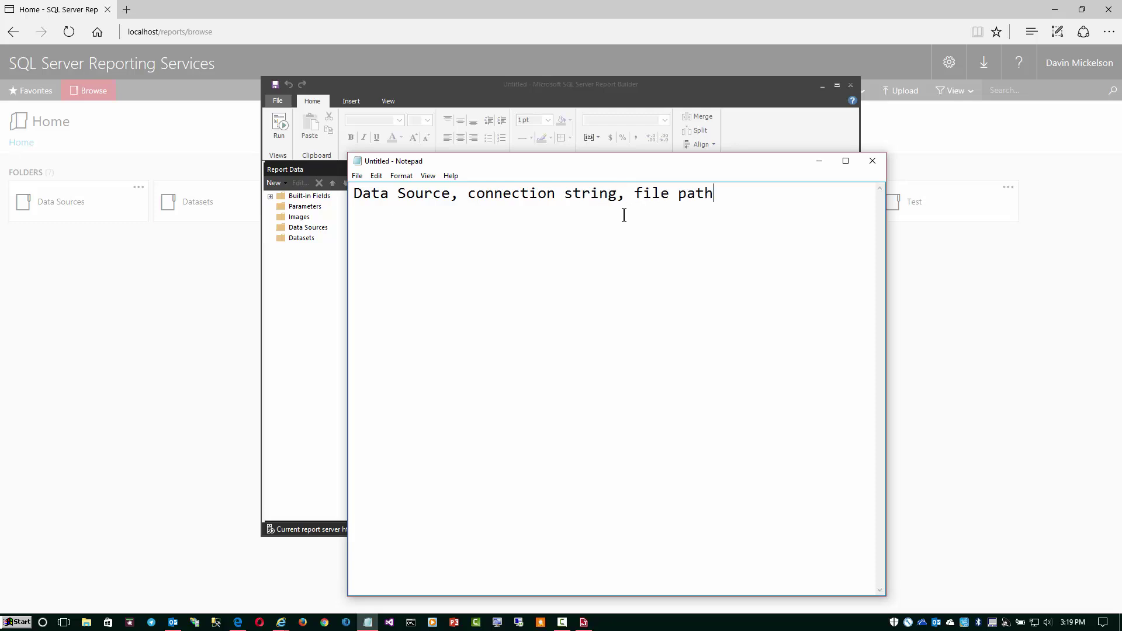
text(, data location)
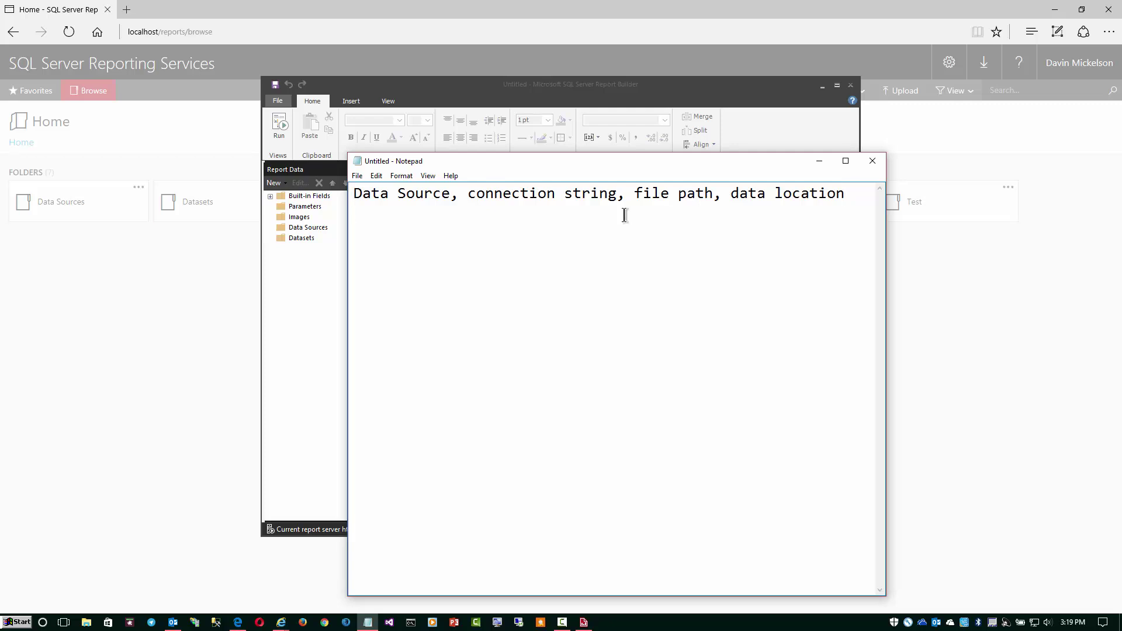
key(Home)
text(1.)
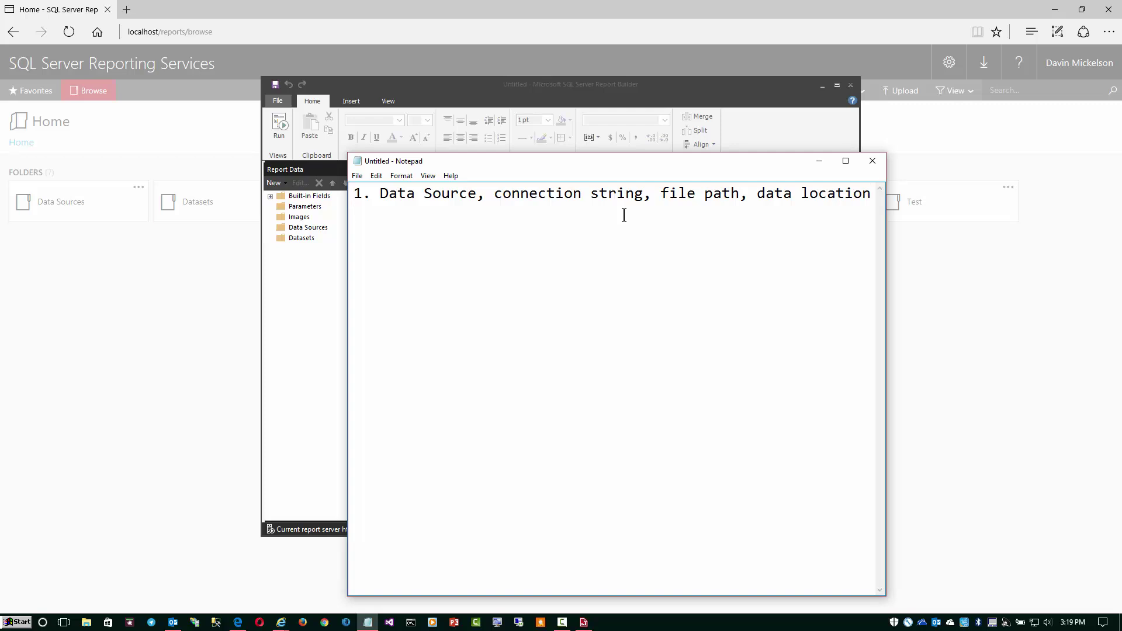
Step: Add a second line to the notes reading "2. DataSet, query, stored procedures,"
key(Return)
text(2. DataSet,)
text(query,)
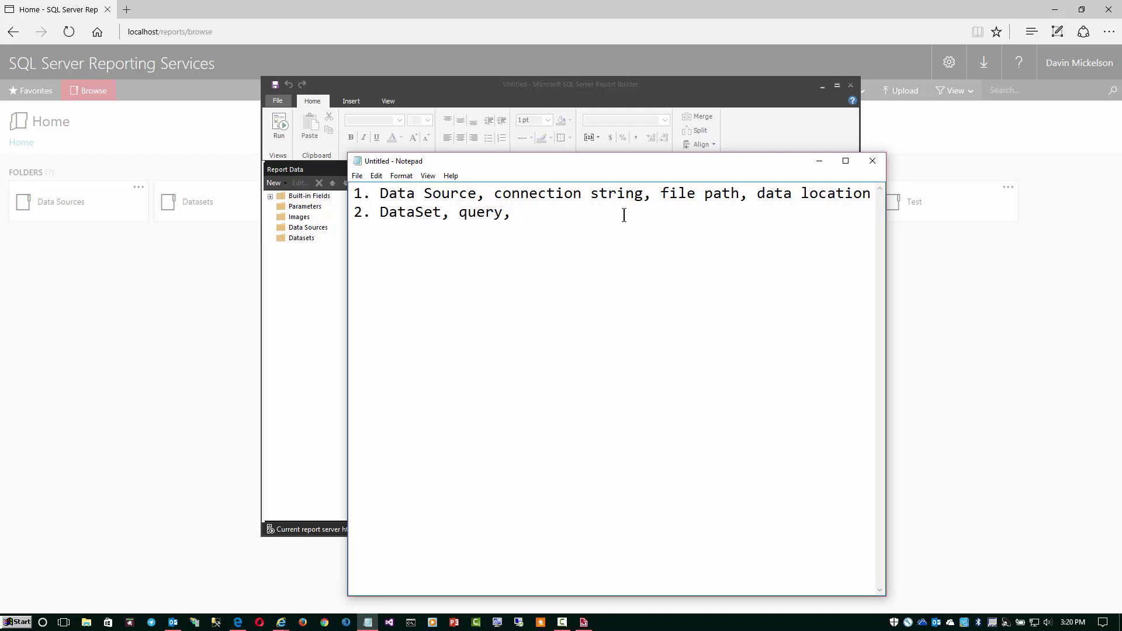
text( s)
text(tored procedu)
text(res,)
Step: Add a third line reading "3. Data Region, Table, Matrix, List" and minimize Notepad to return to Report Builder
text(3)
text(. )
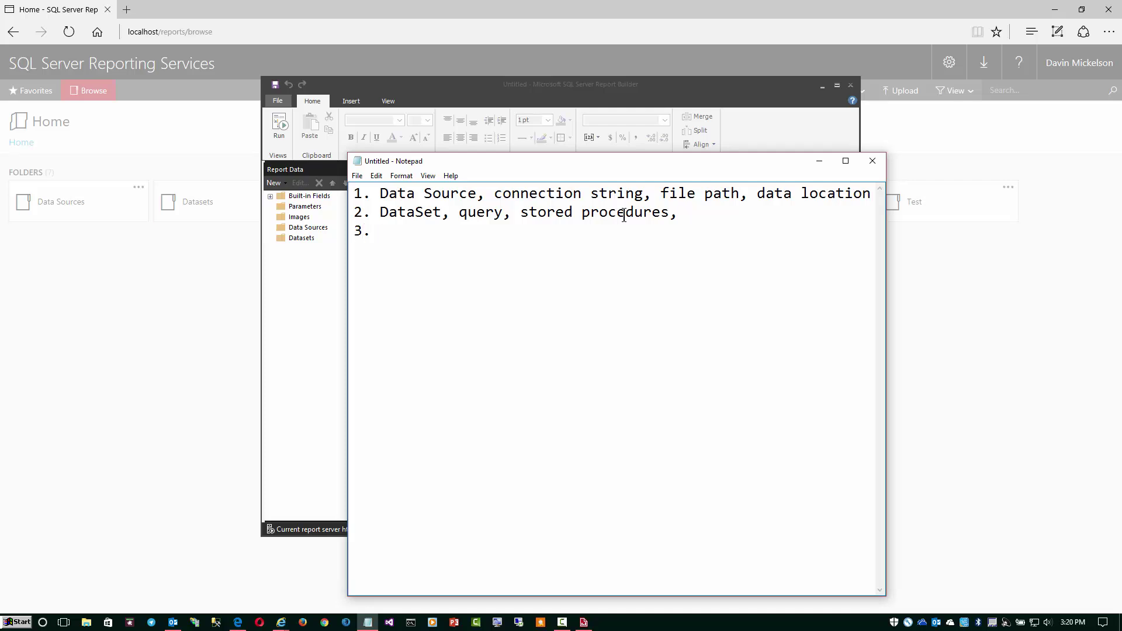
text(Data Region)
text(, Table)
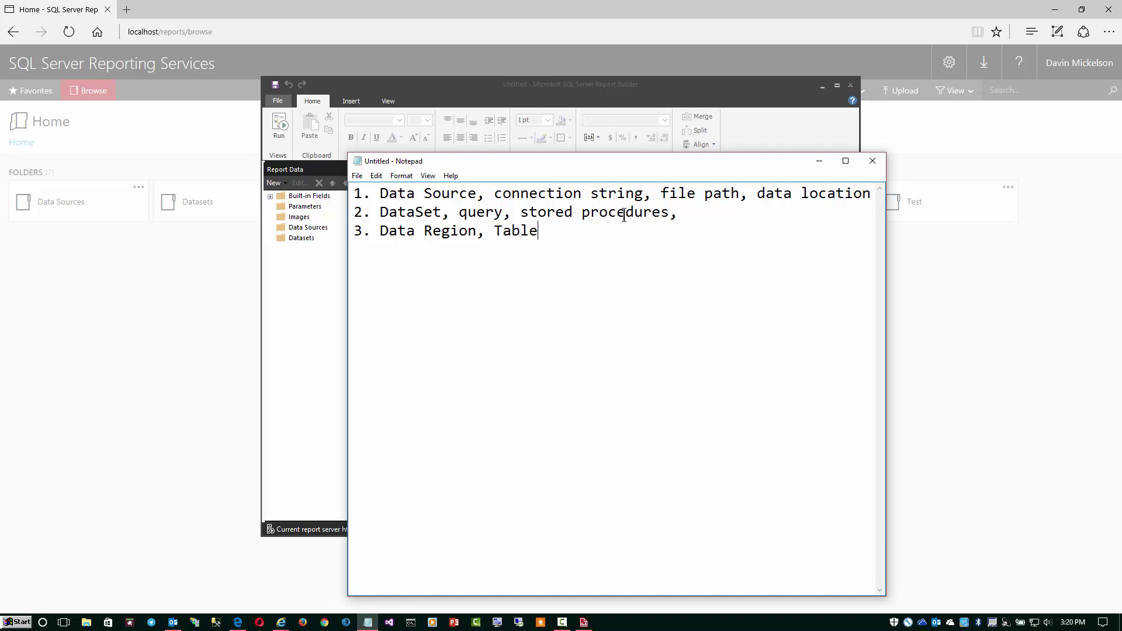
text(, Matrix, List)
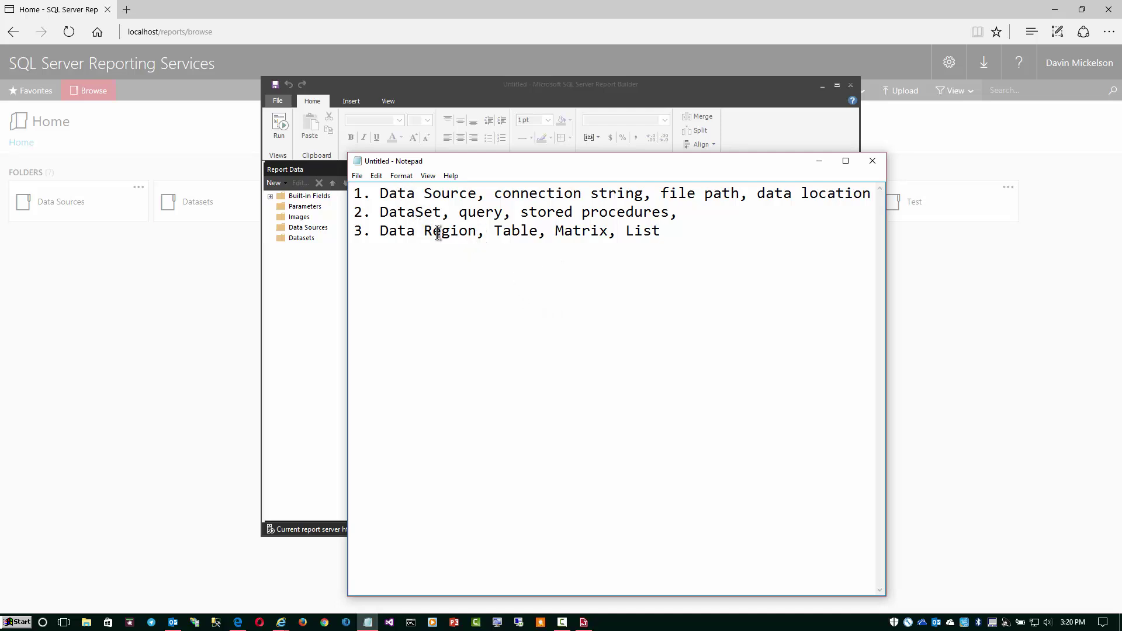
click(423, 191)
click(819, 162)
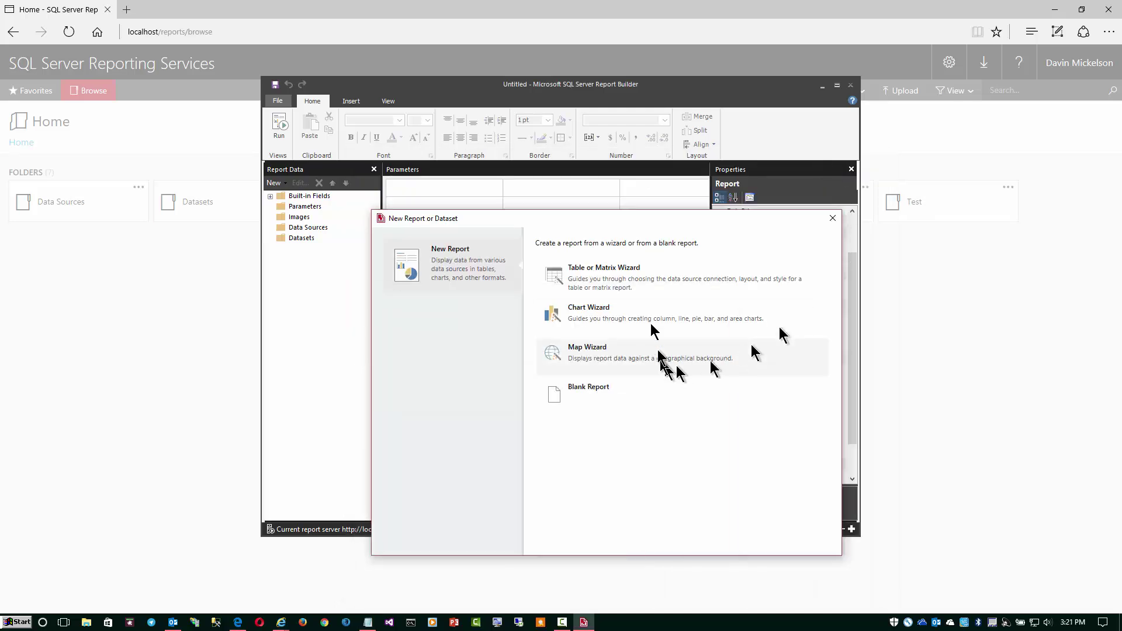
Step: Start the Table or Matrix Wizard with the option to create a dataset, and choose SDSPubs from the report server's Data Sources folder
click(616, 275)
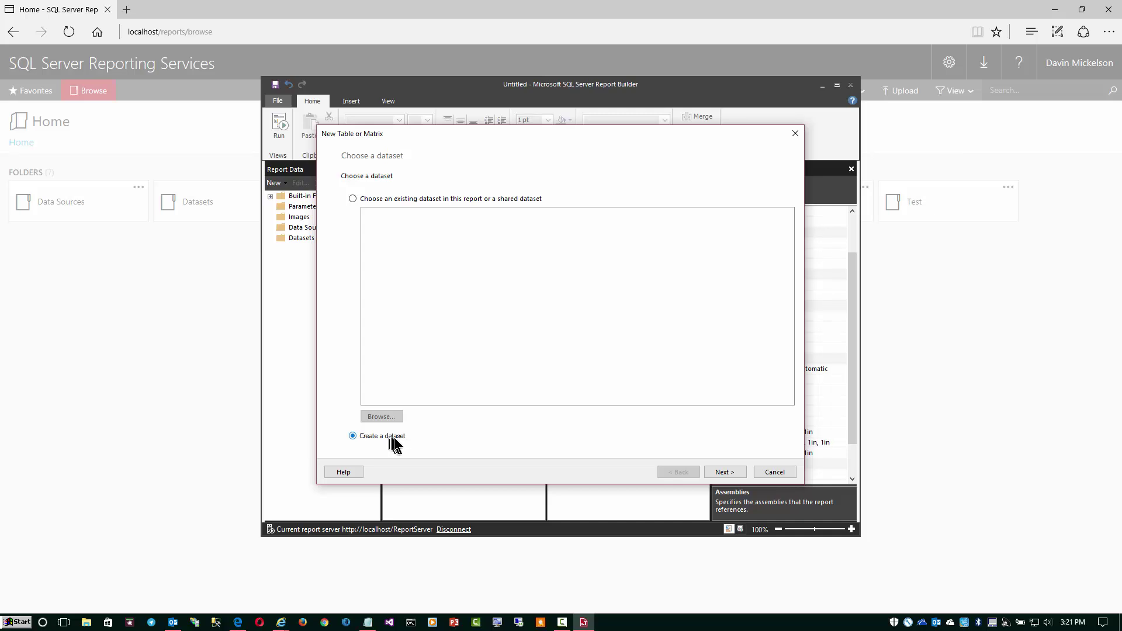
click(723, 472)
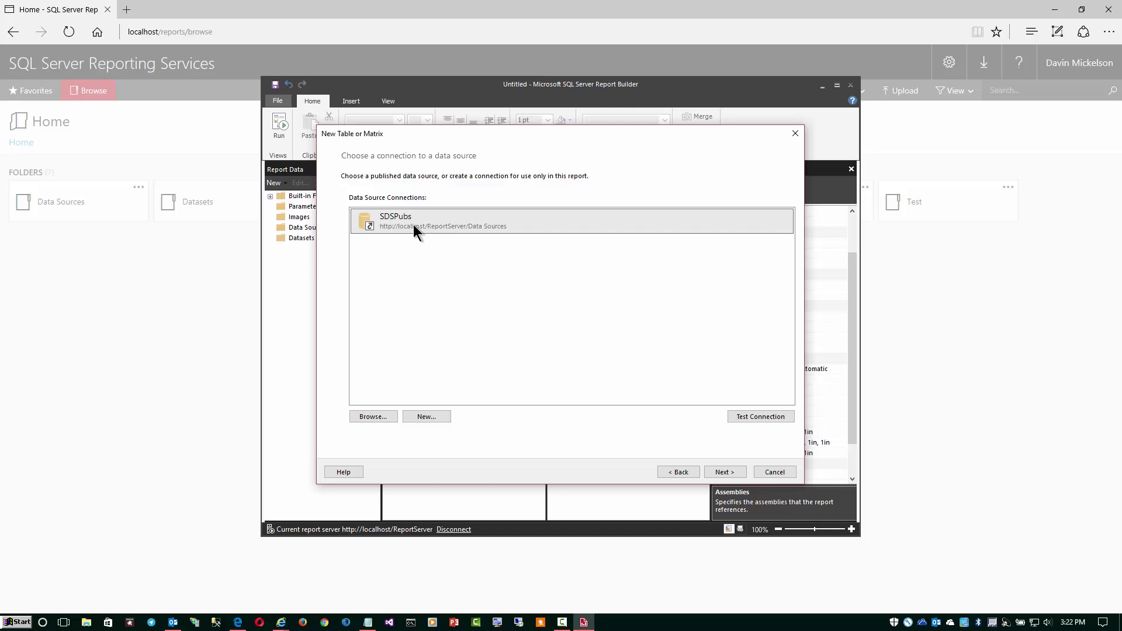
click(366, 418)
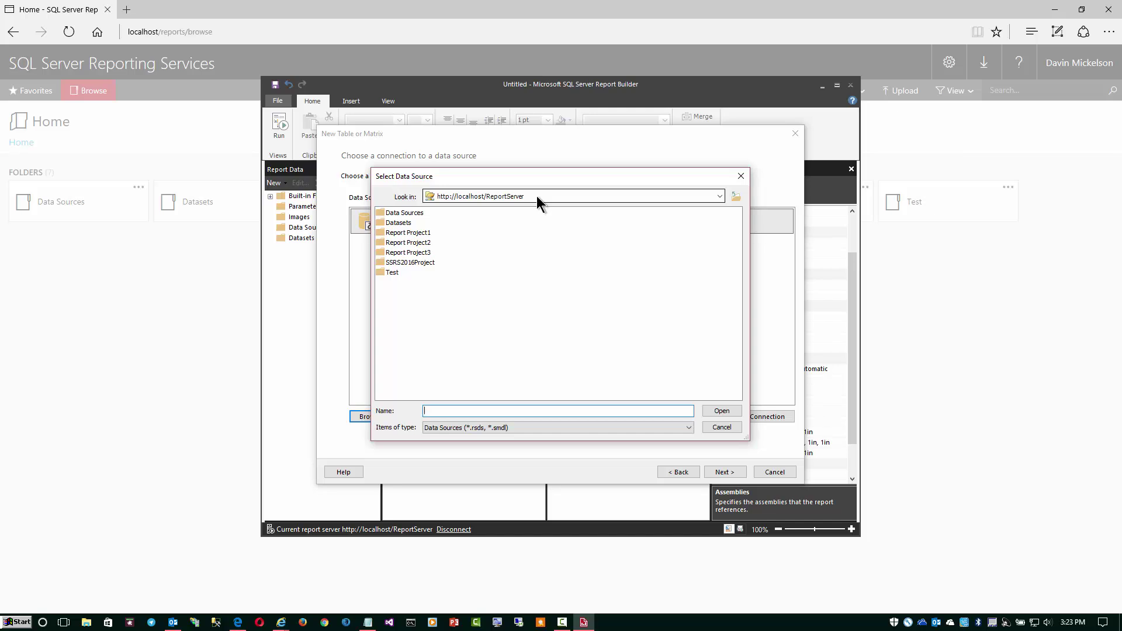
click(422, 212)
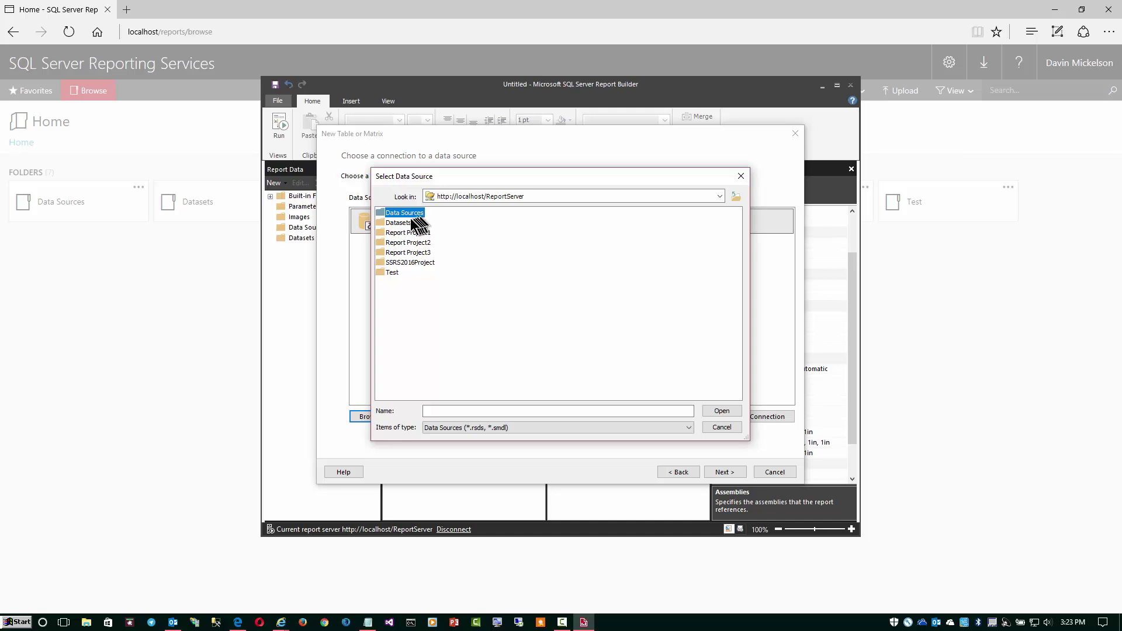
click(408, 222)
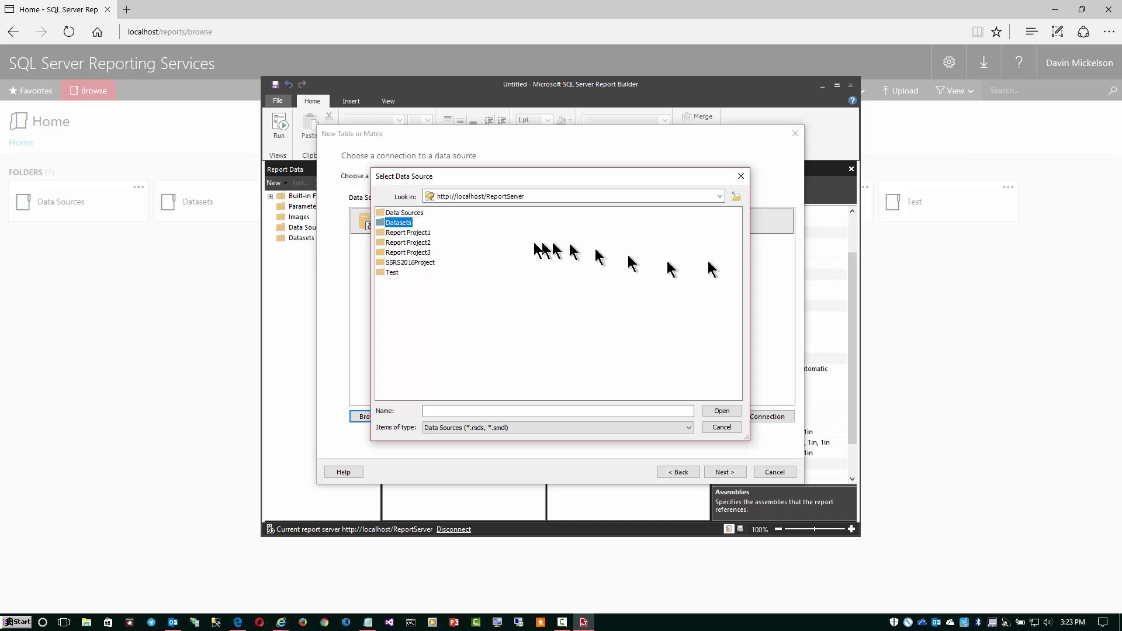
click(412, 232)
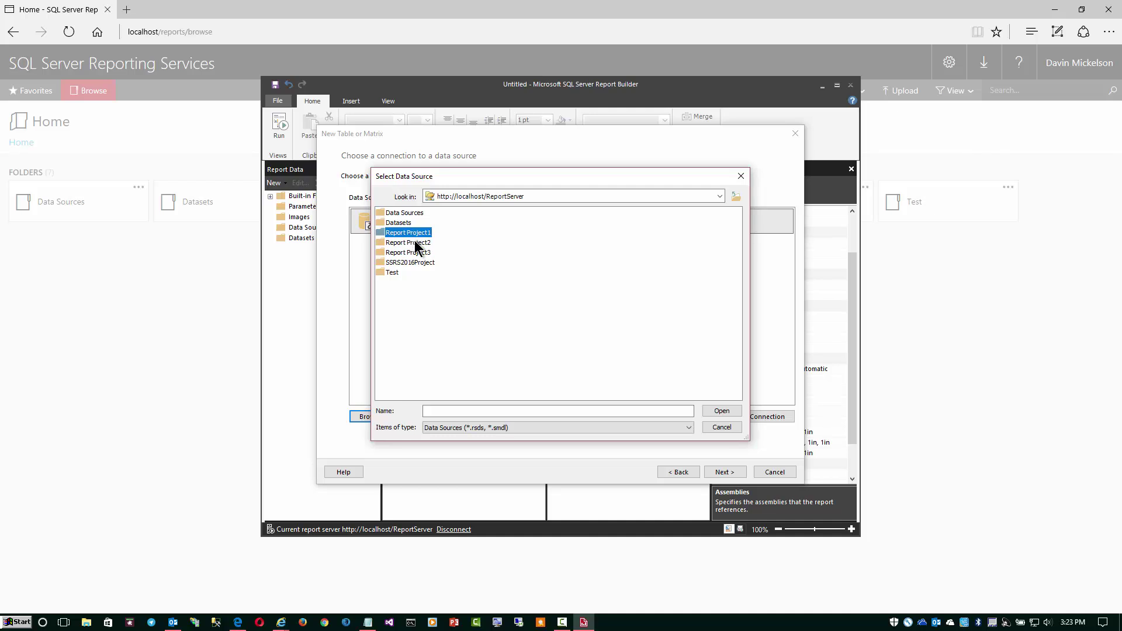
double_click(403, 212)
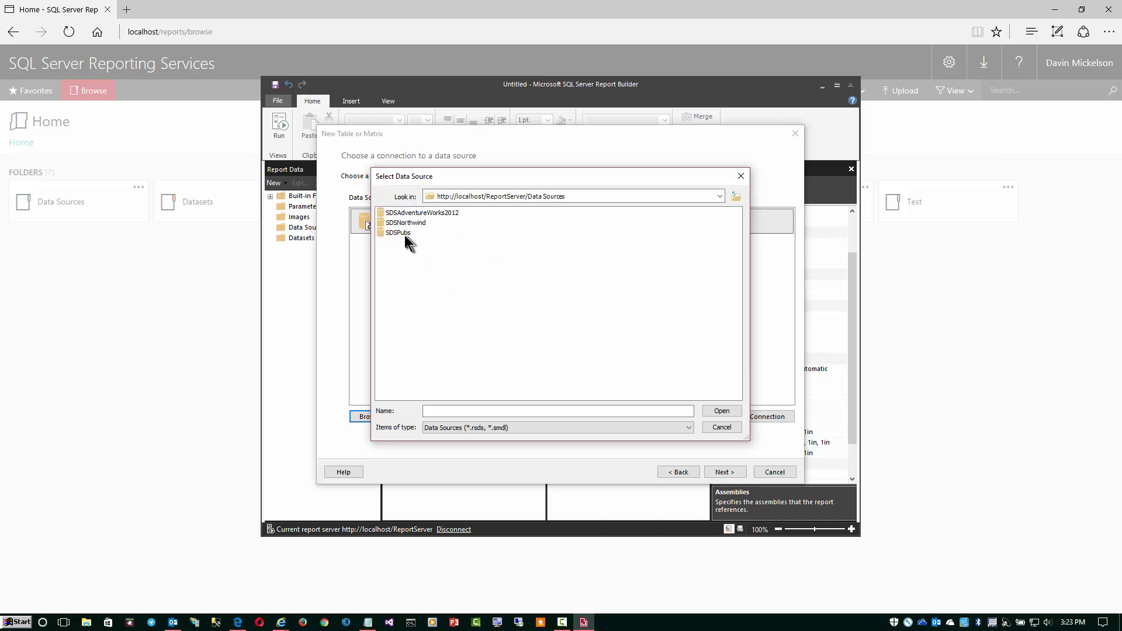
click(404, 233)
click(714, 412)
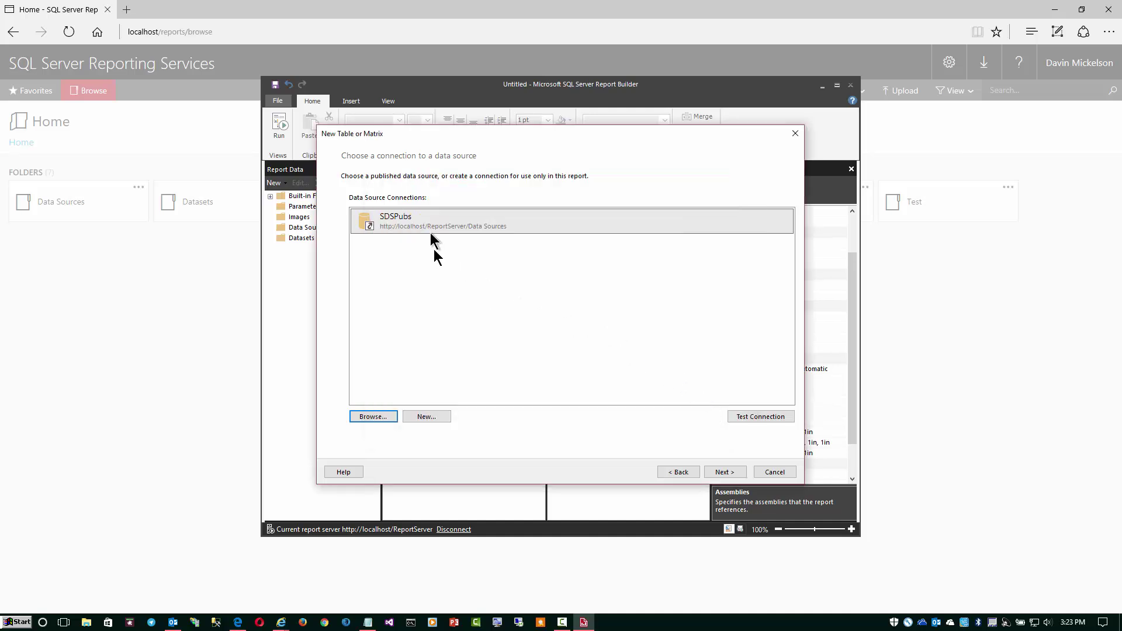
Step: Start a new embedded data source and review the available connection types, keeping Microsoft SQL Server
click(426, 416)
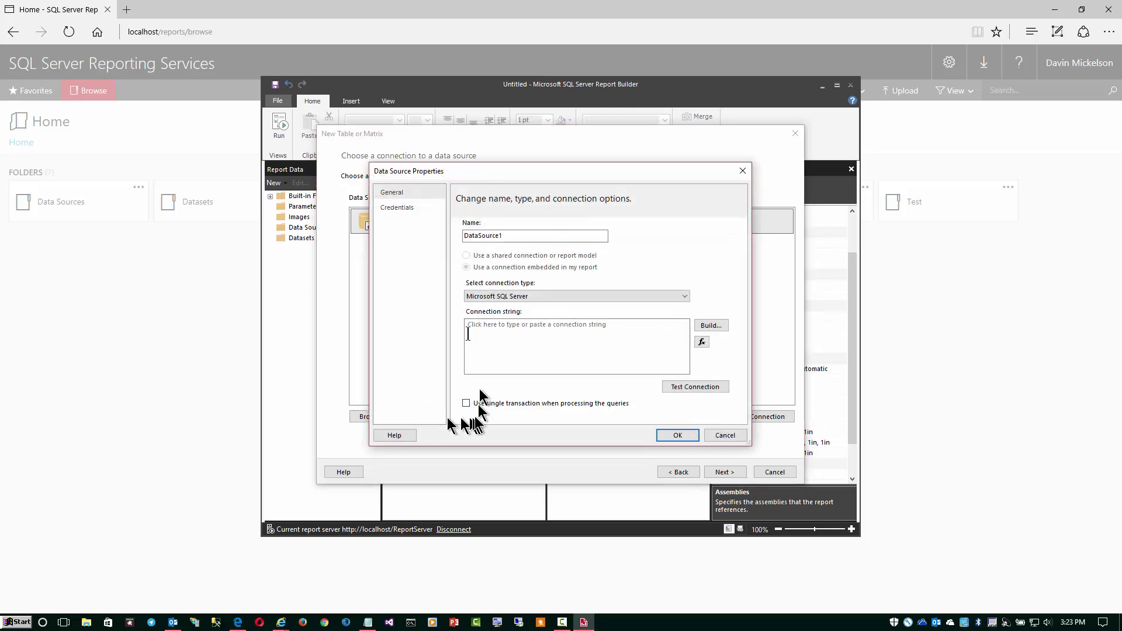
click(468, 237)
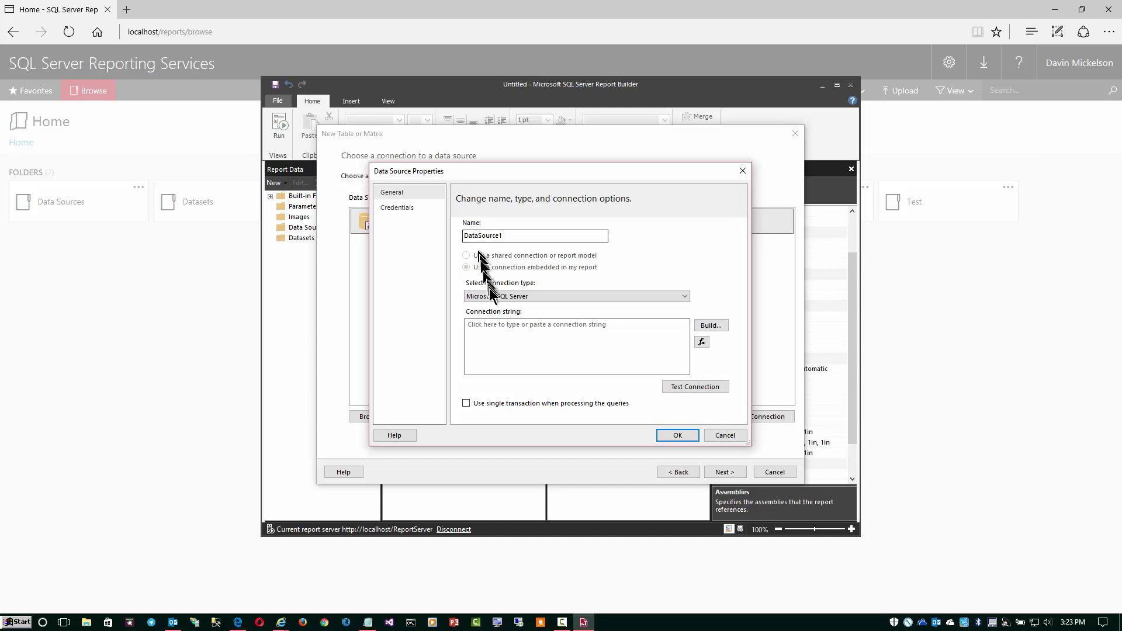
click(517, 297)
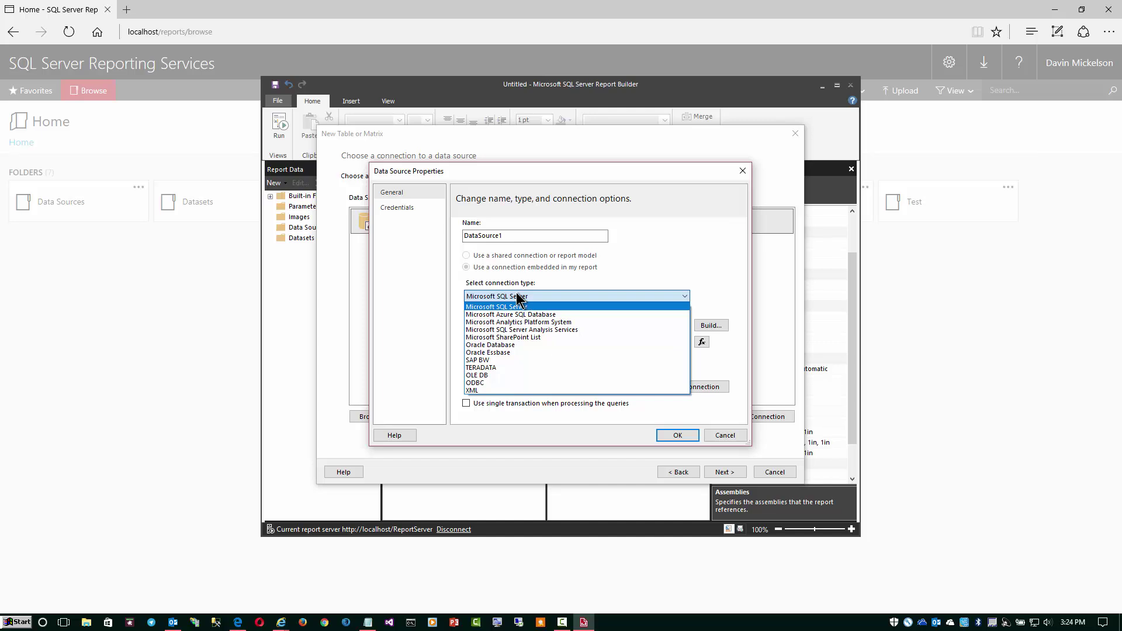
click(517, 298)
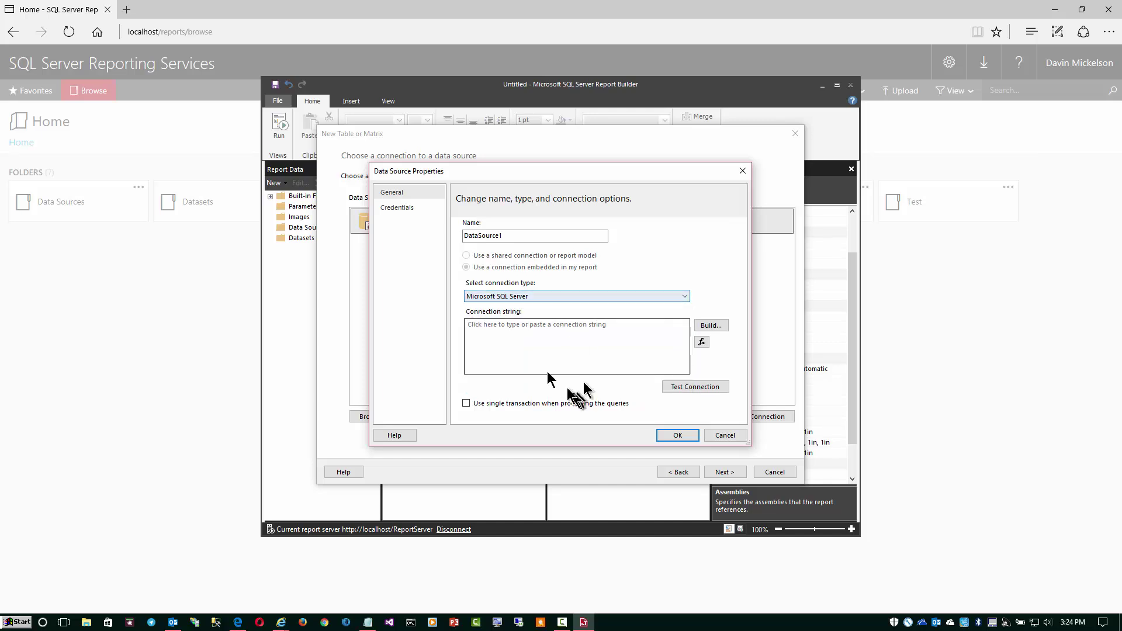
click(518, 327)
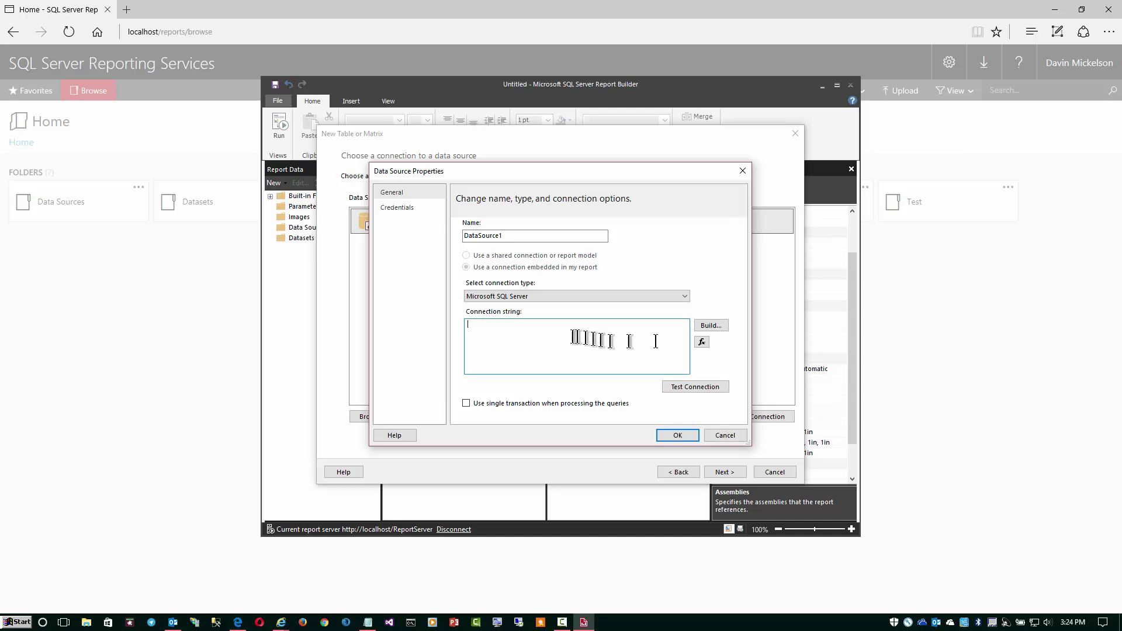
Step: Start building the connection string, trying (local) and 127.0.0.1 as the server name and clearing each entry
click(723, 325)
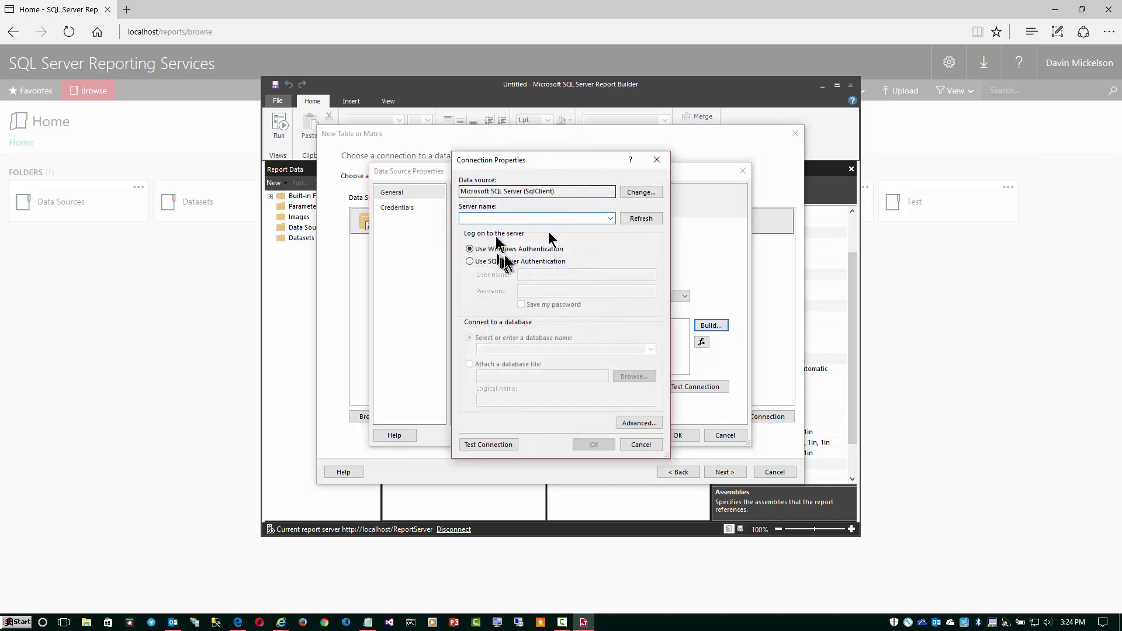
click(613, 192)
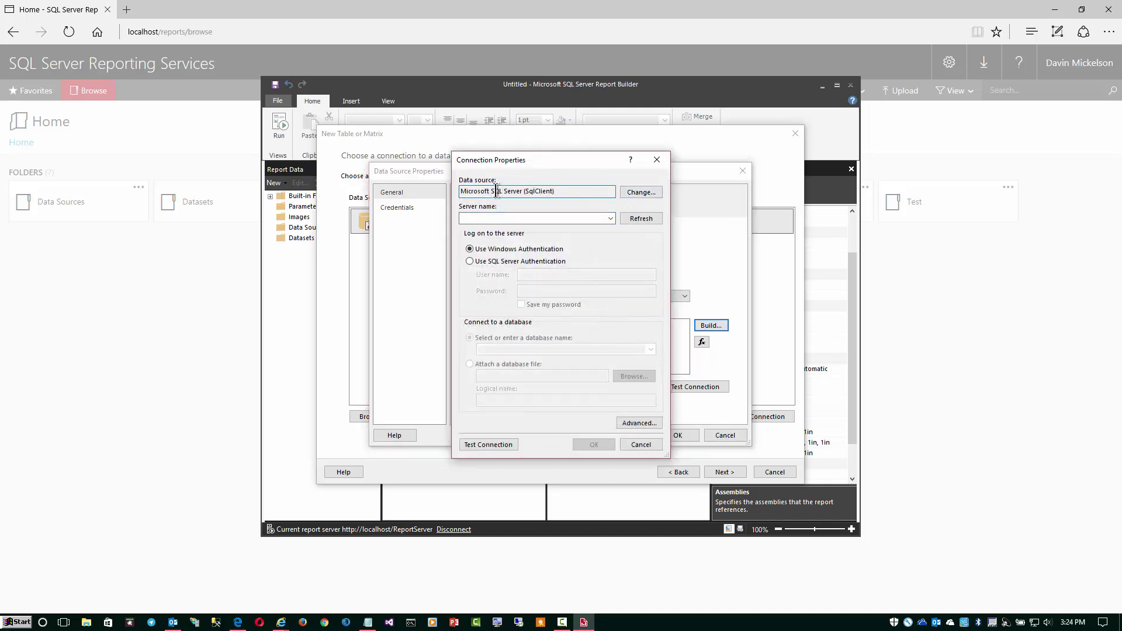
click(499, 217)
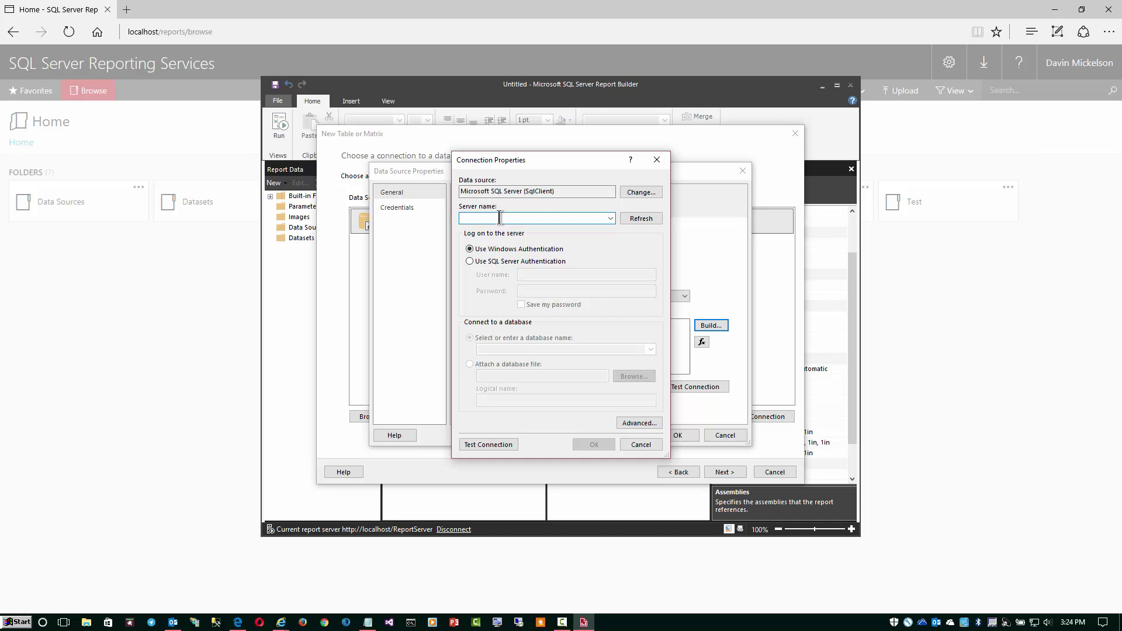
text((local)
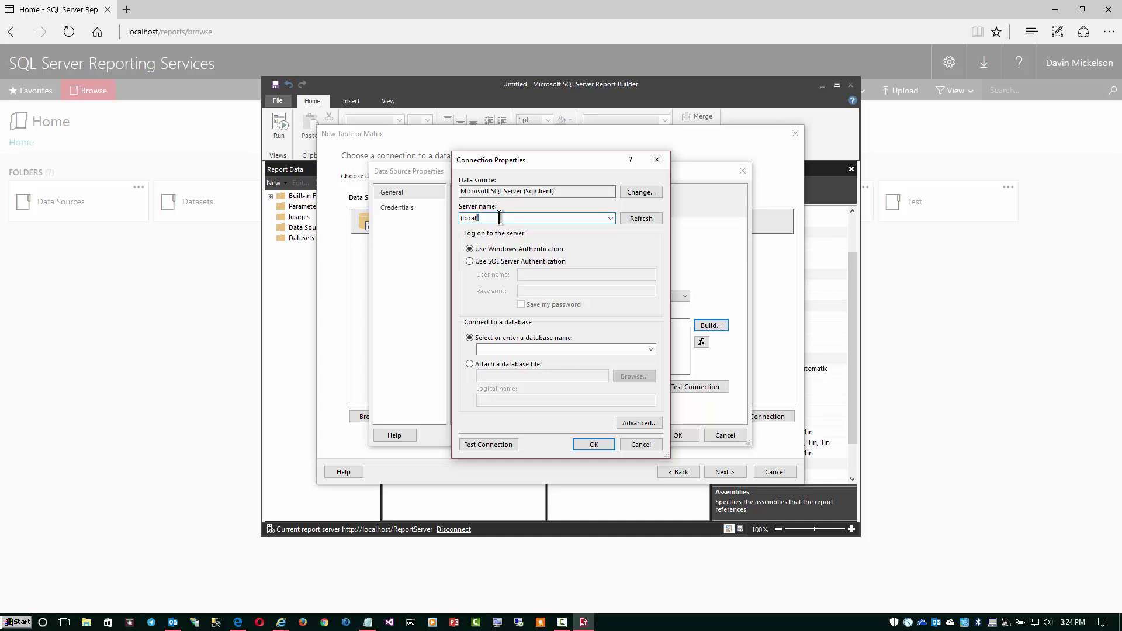
text(lo)
key(BackSpace)
key(BackSpace)
key(BackSpace)
key(BackSpace)
key(BackSpace)
key(BackSpace)
key(BackSpace)
key(BackSpace)
text(127.0.0.1)
key(BackSpace)
key(BackSpace)
key(BackSpace)
key(BackSpace)
key(BackSpace)
key(BackSpace)
key(BackSpace)
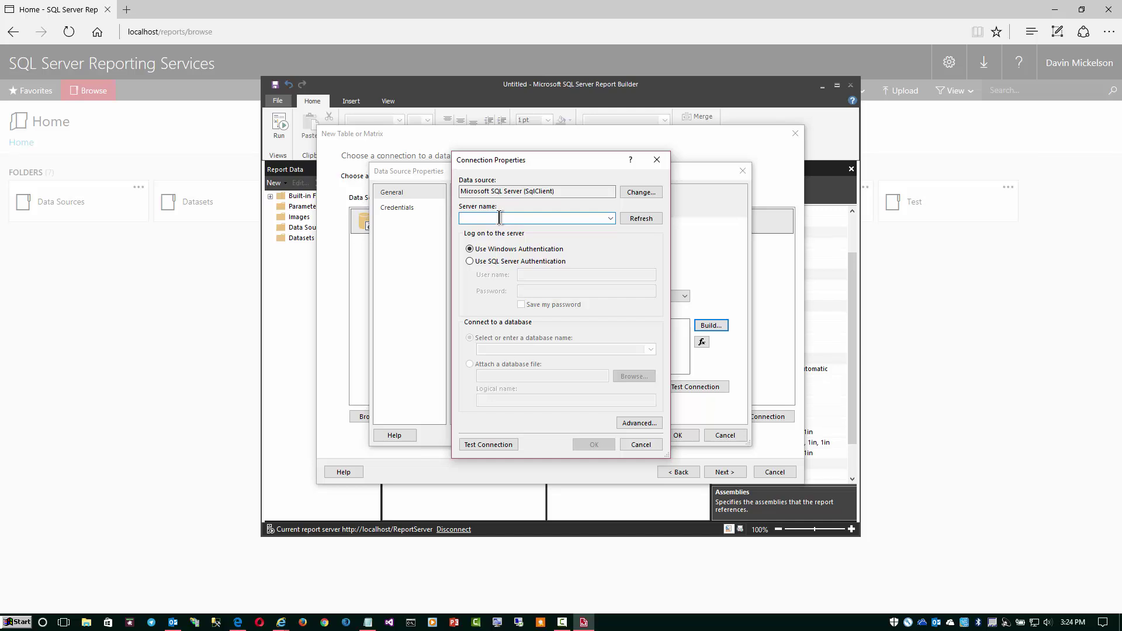
Step: Set the connection's server name to "." and its database to pubs, and accept the connection properties
text(.)
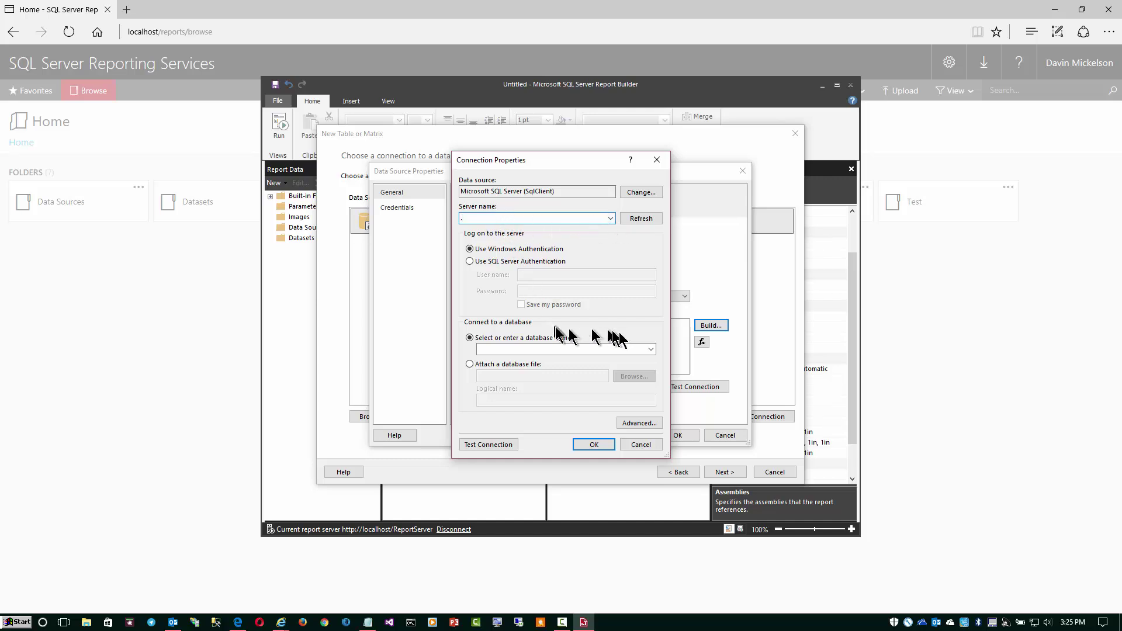
click(649, 350)
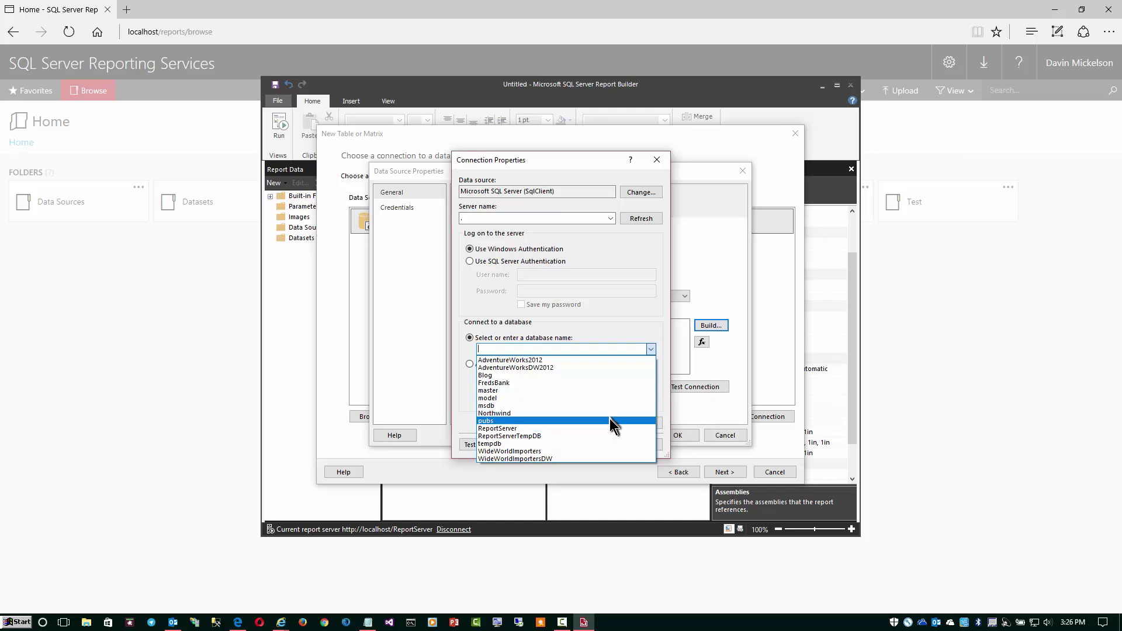
click(609, 419)
click(587, 444)
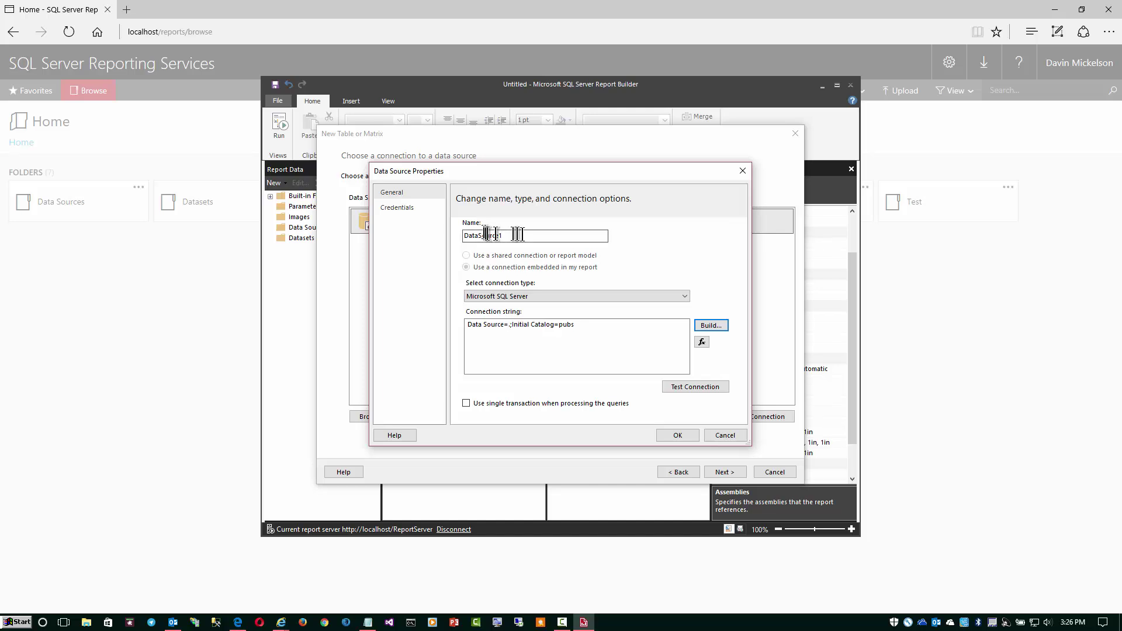
Step: Review the name and credentials options of the embedded data source, and discard the new data source
drag(529, 235, 462, 236)
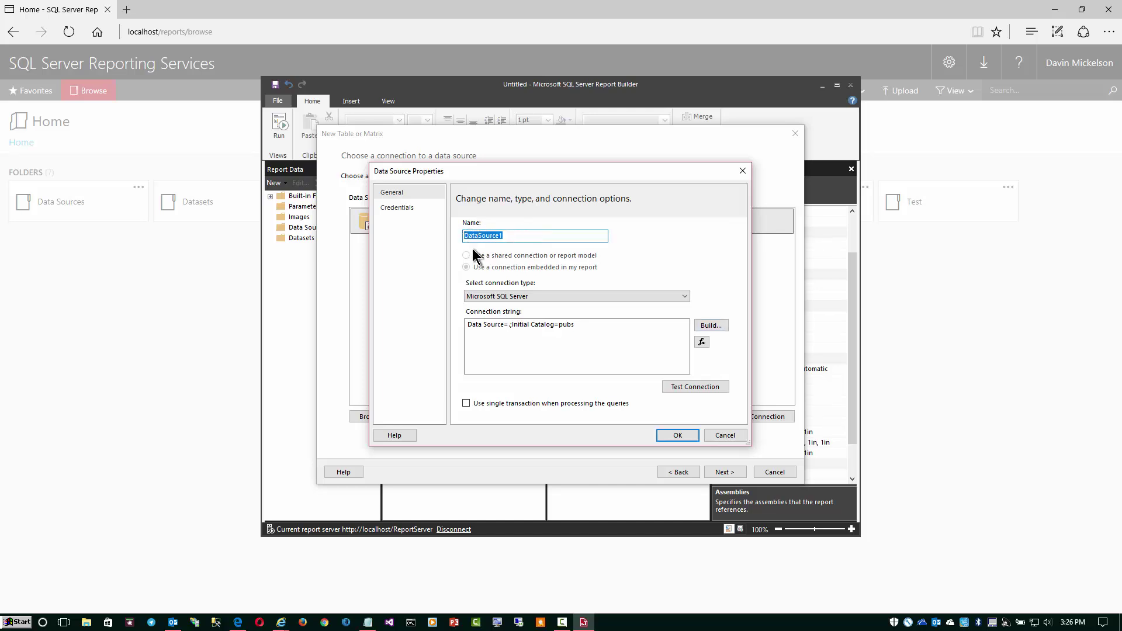
click(390, 207)
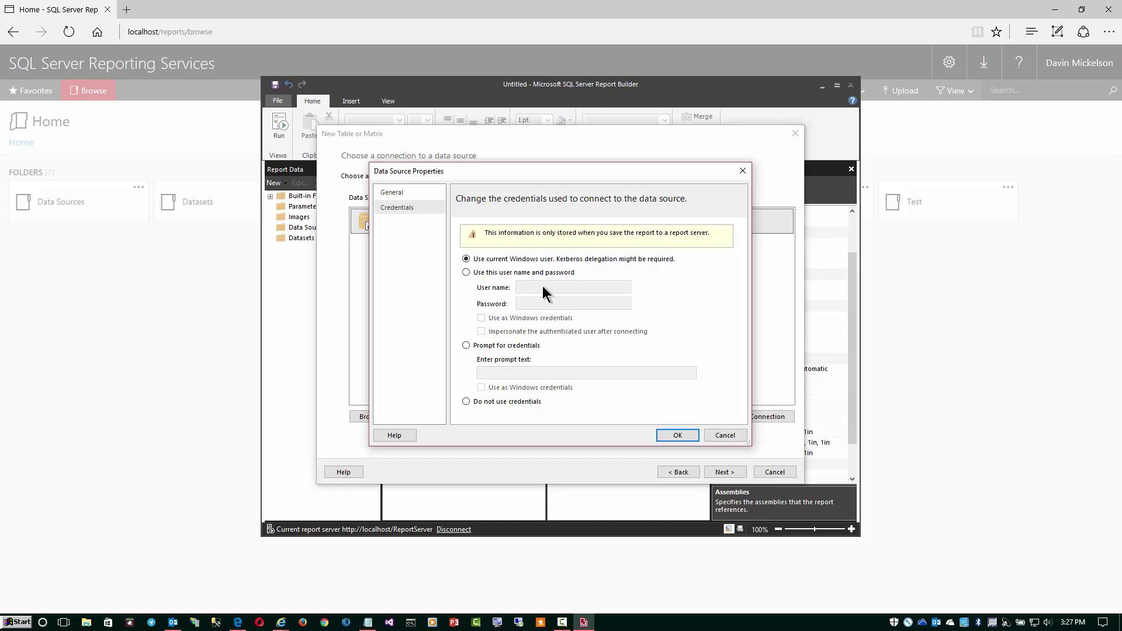
click(723, 435)
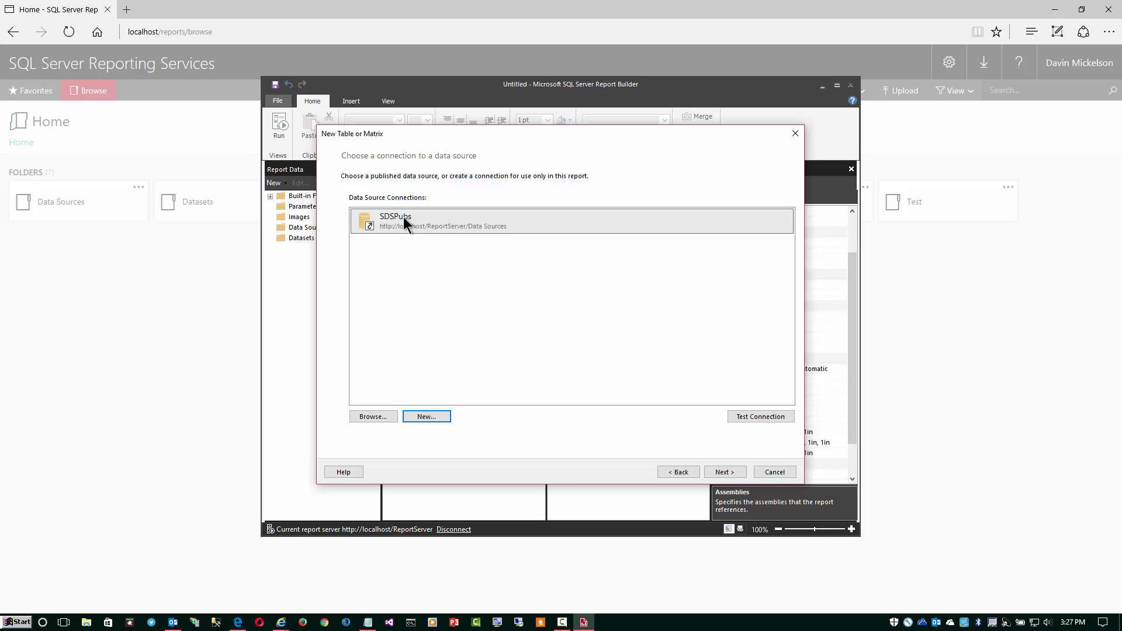
Step: Consult the building-block notes in Notepad, and continue the wizard with the SDSPubs data source
key(alt+Tab)
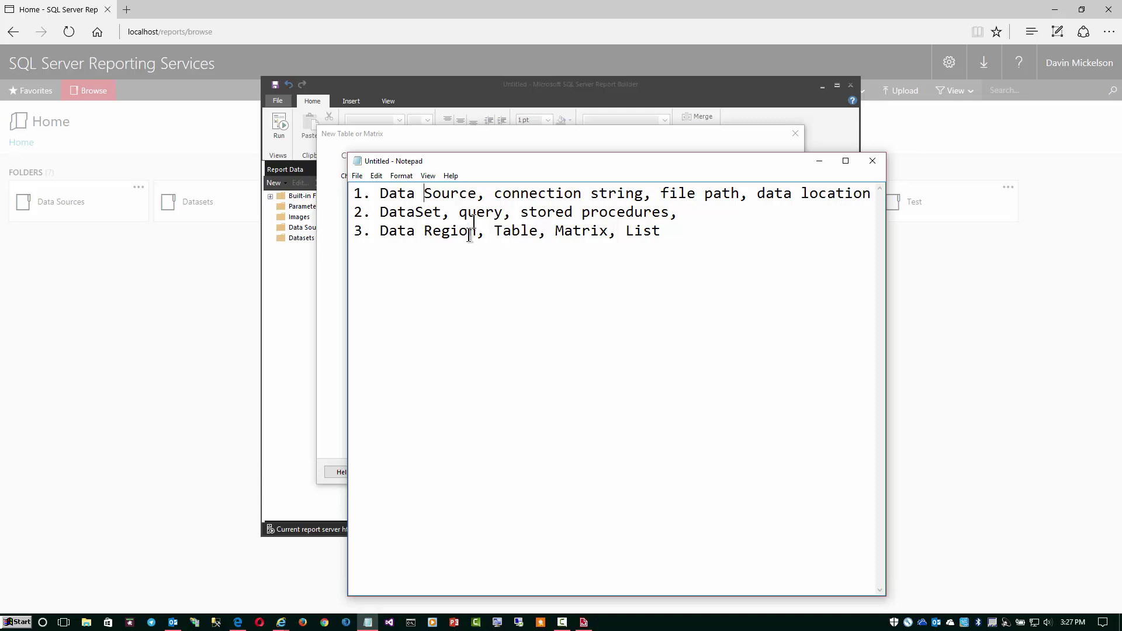
click(475, 85)
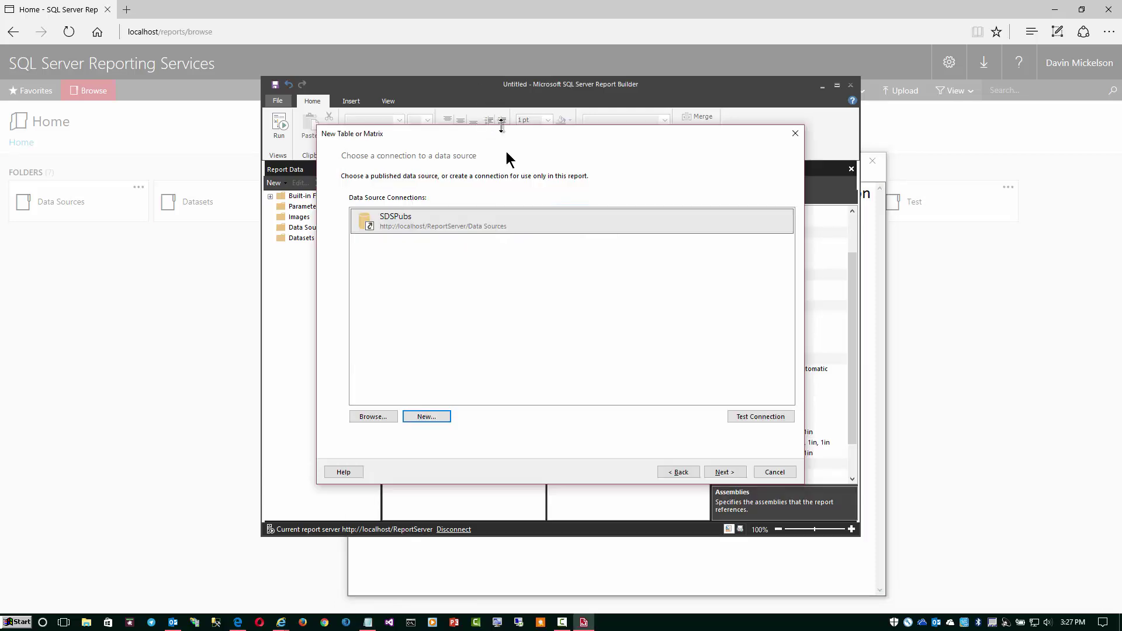
click(724, 471)
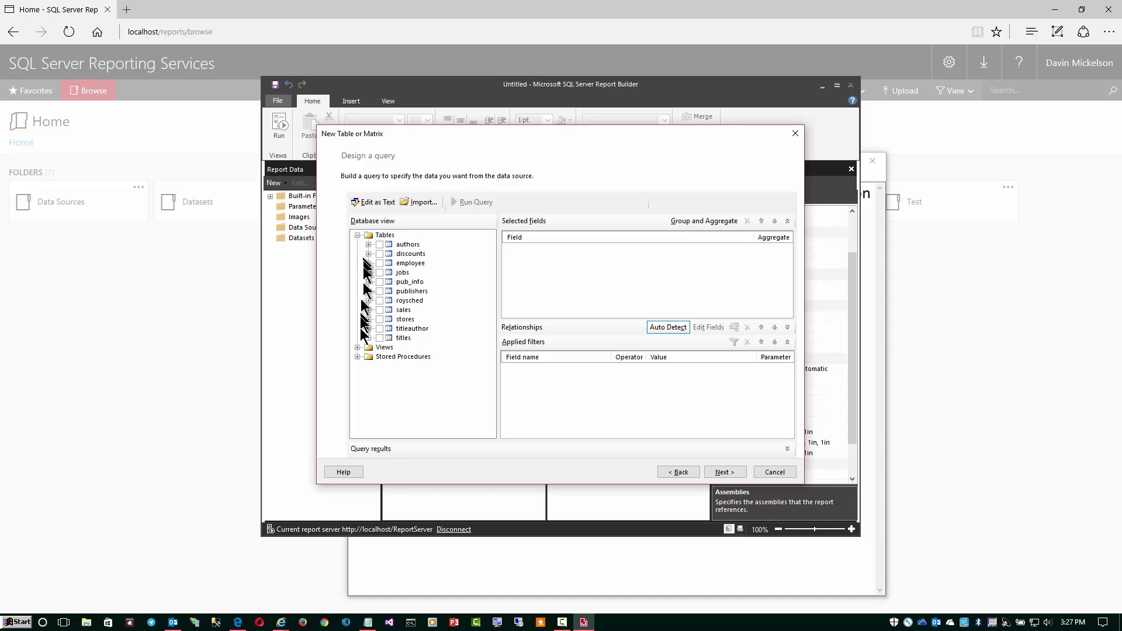
Step: Examine the fields of the titleview view and the stored procedures available for the query
click(357, 347)
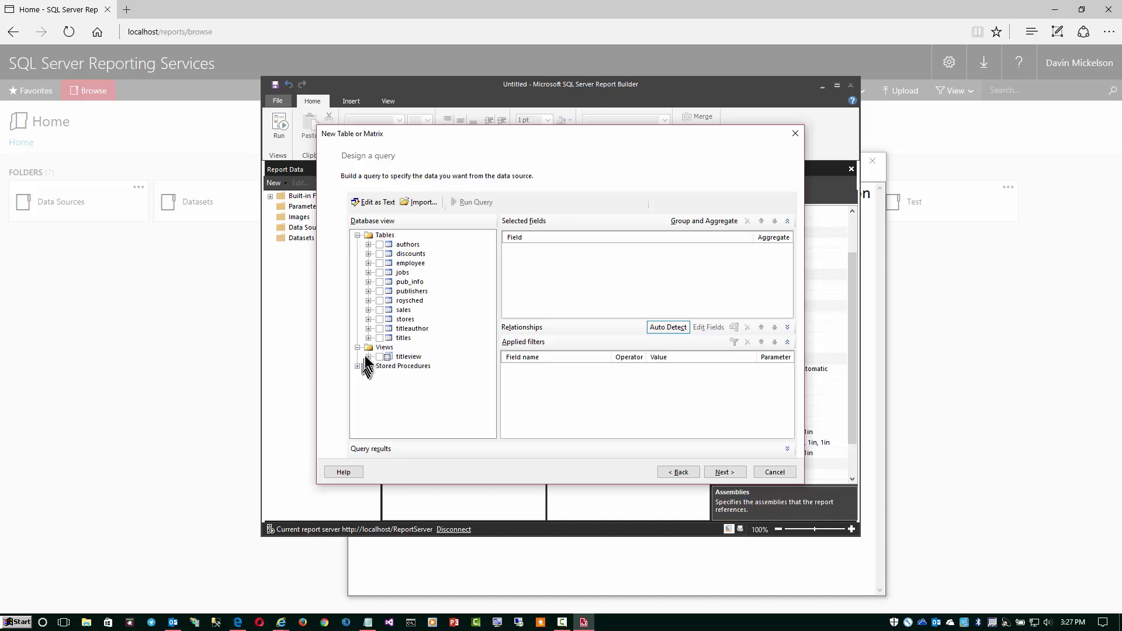
click(369, 357)
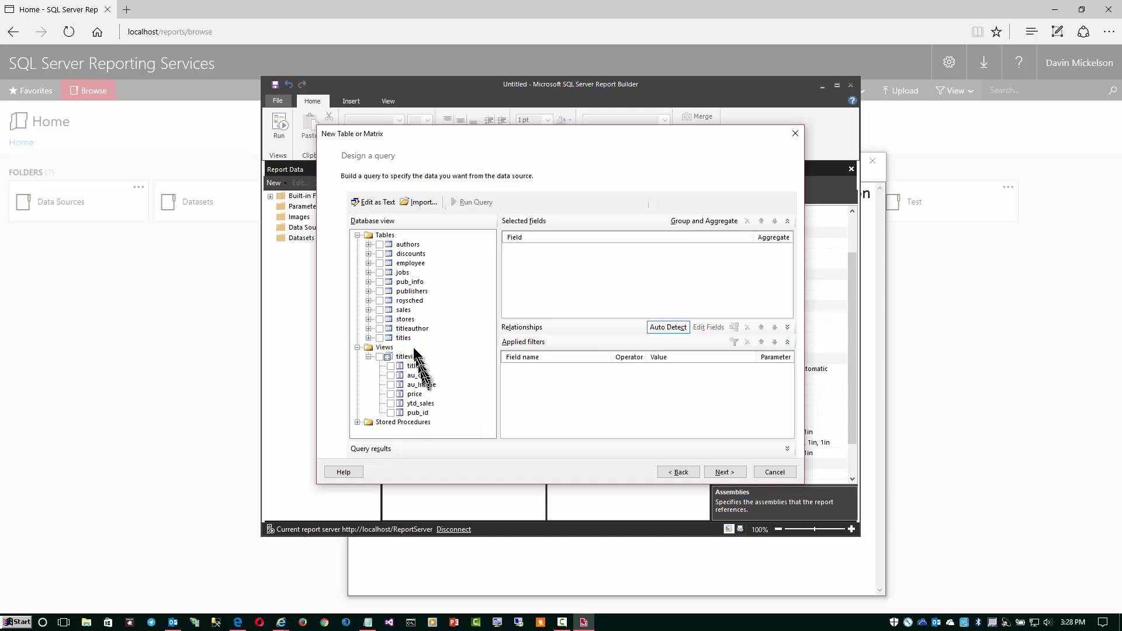
click(358, 347)
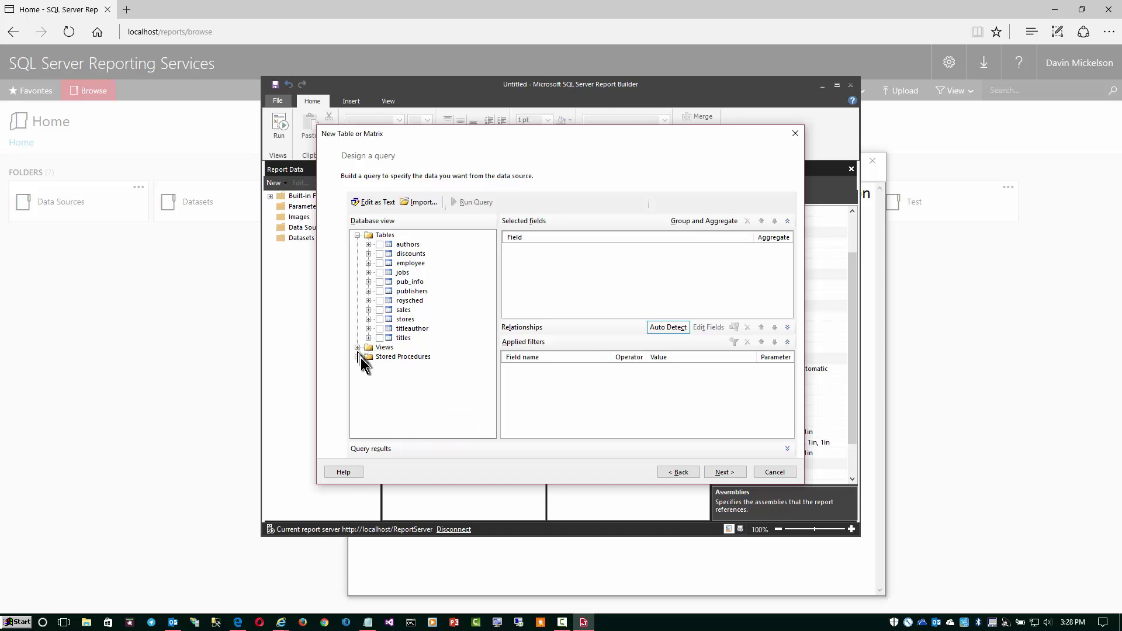
click(359, 357)
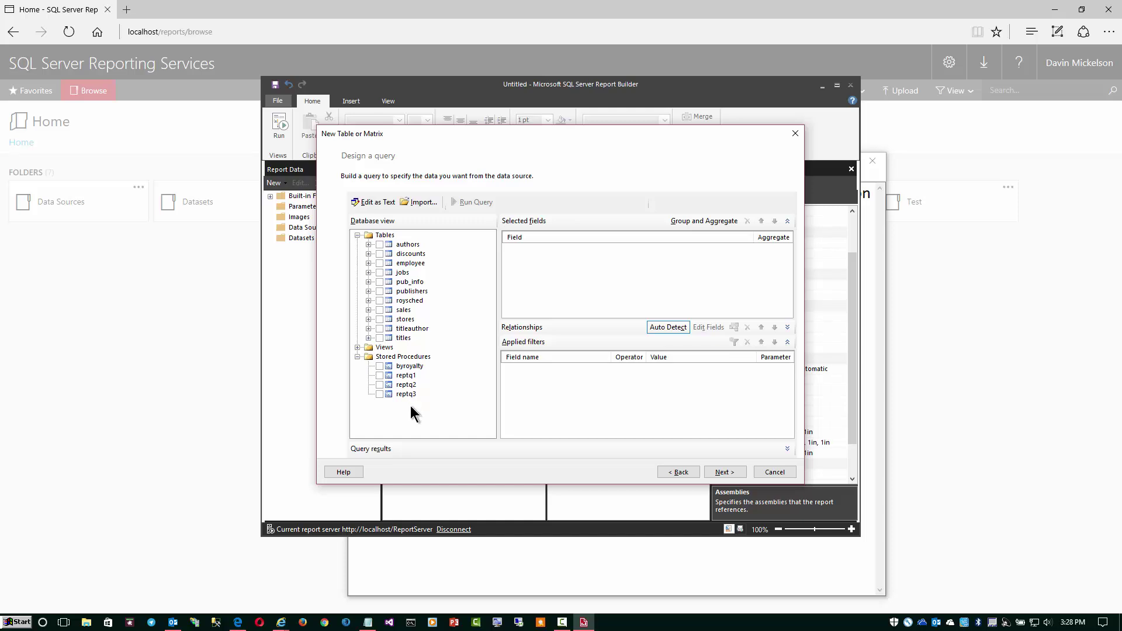
Step: Add every field of the authors table to the query, enlarge the wizard window, and run the query to preview the data
click(379, 244)
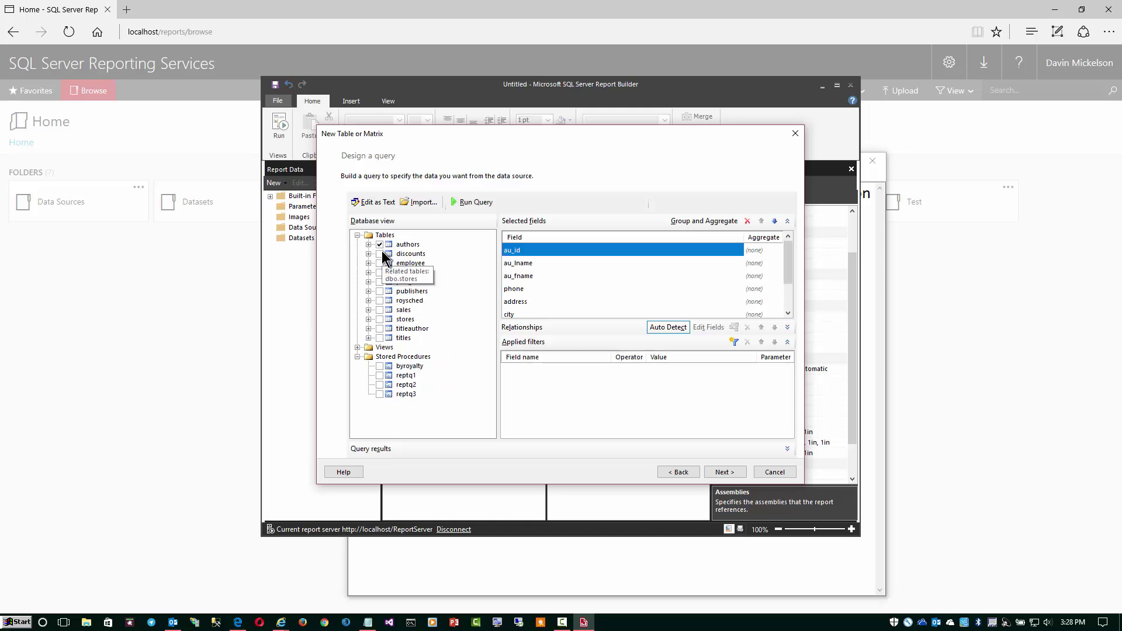
click(368, 245)
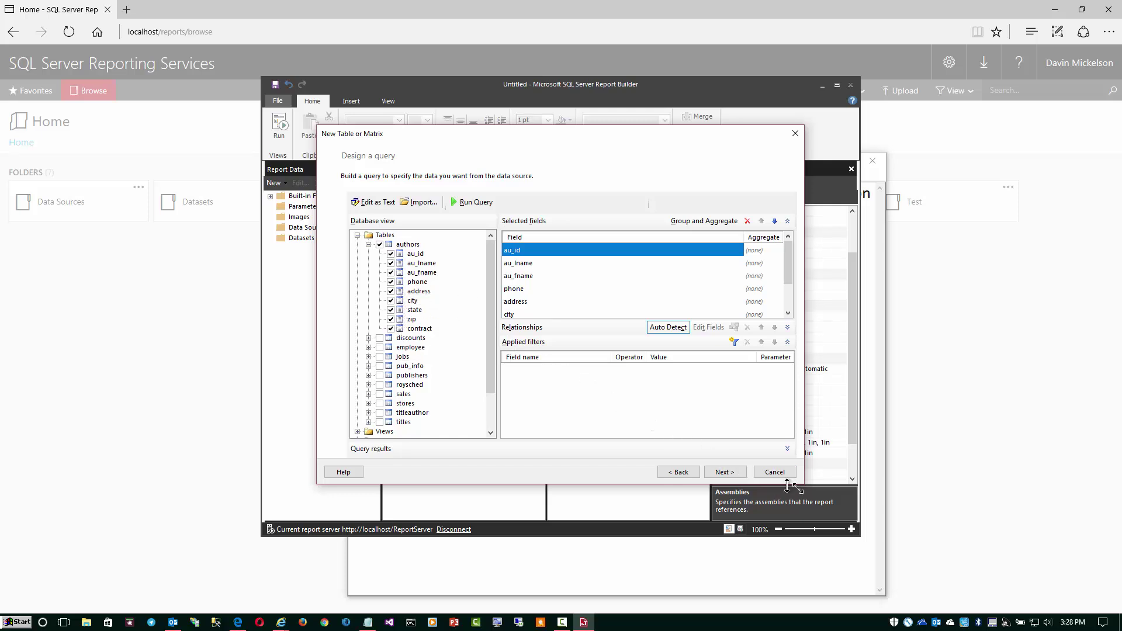
drag(798, 482, 854, 495)
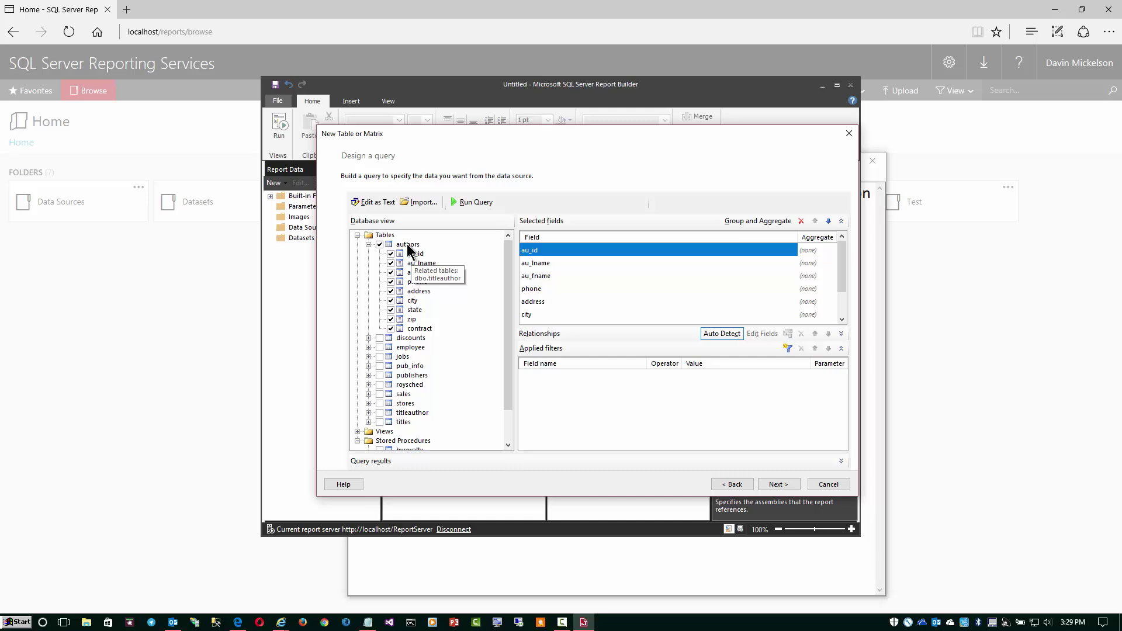
click(475, 203)
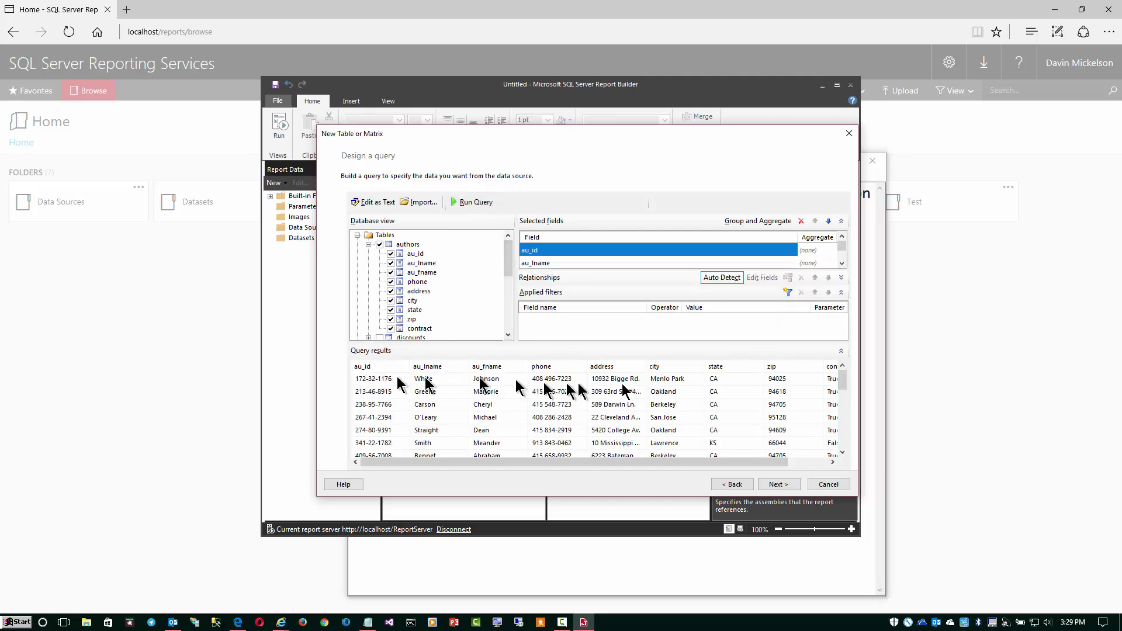
mouse_move(844, 380)
mouse_down()
mouse_move(851, 464)
mouse_move(842, 381)
mouse_up()
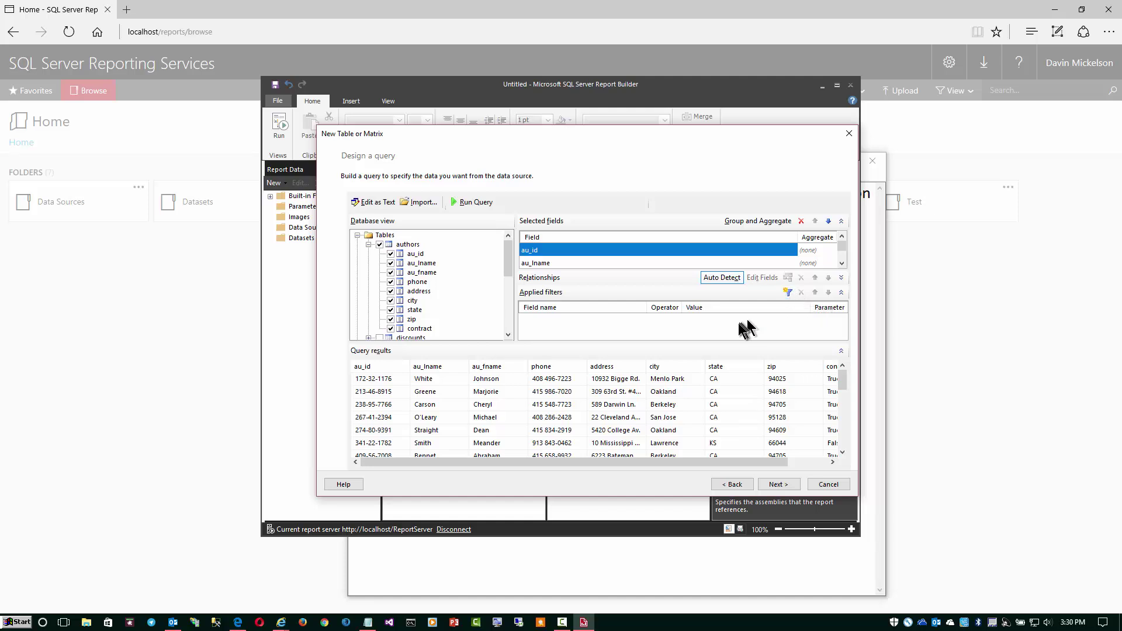
Step: Place all the authors fields in Values and review the aggregate functions for au_id without choosing one
click(777, 485)
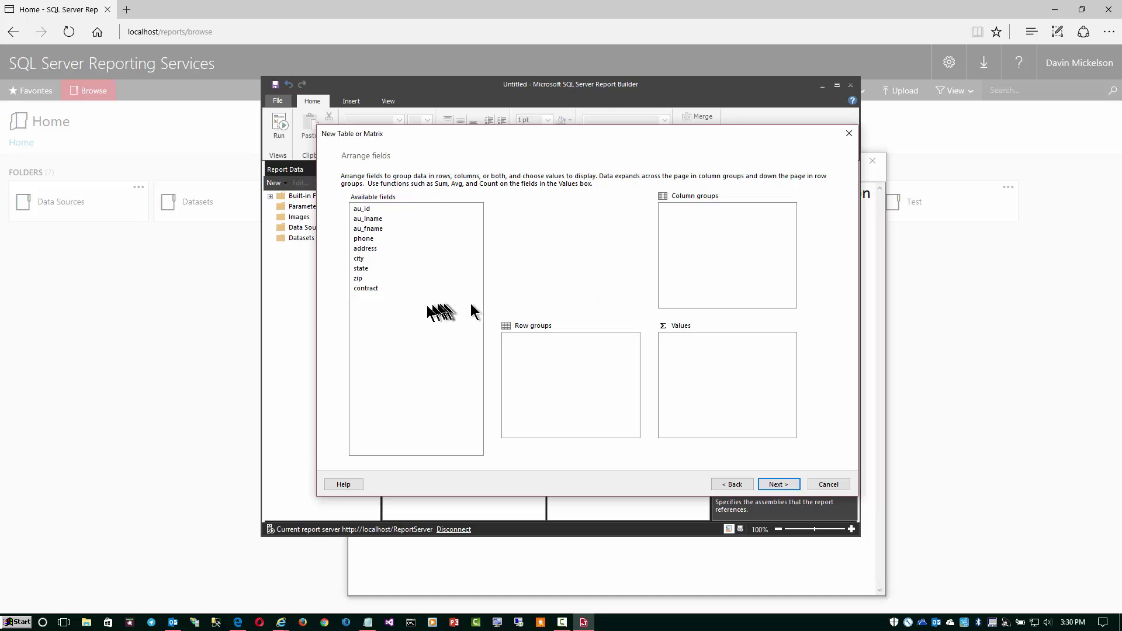
drag(413, 325, 739, 384)
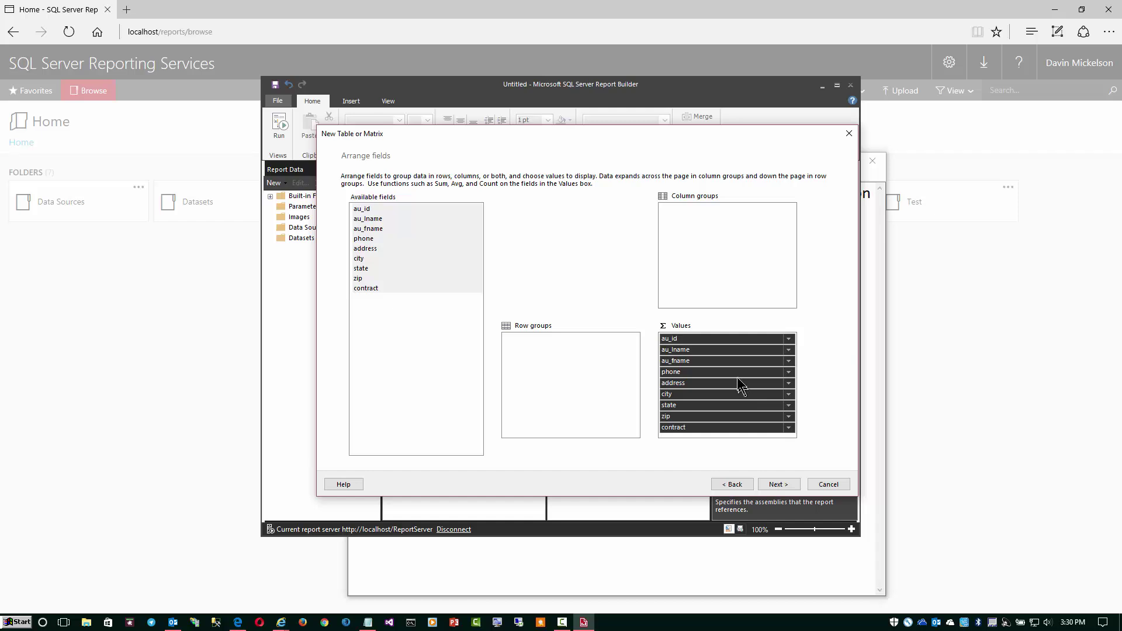
click(788, 340)
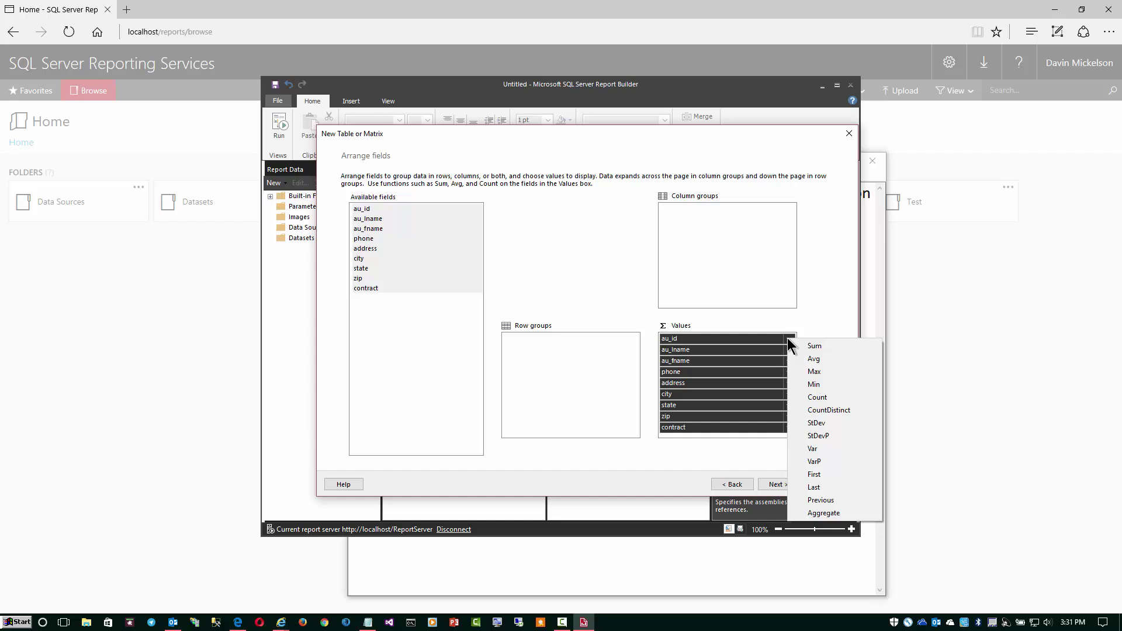
click(813, 313)
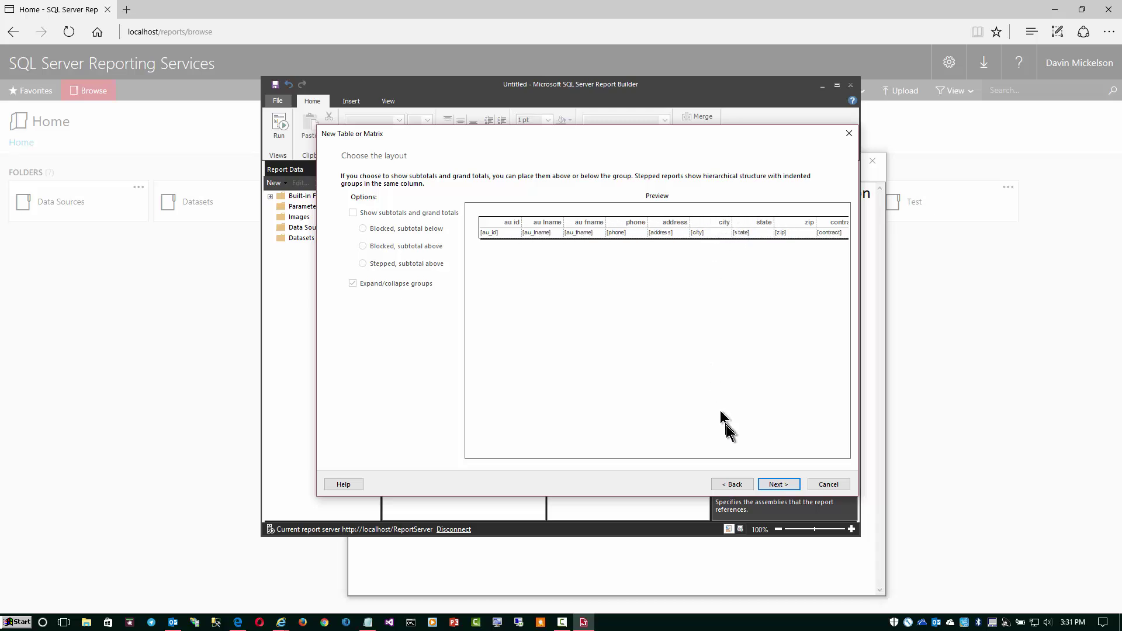
Step: Accept the layout without subtotals, finish the wizard, and look over the report's parameters area
click(777, 484)
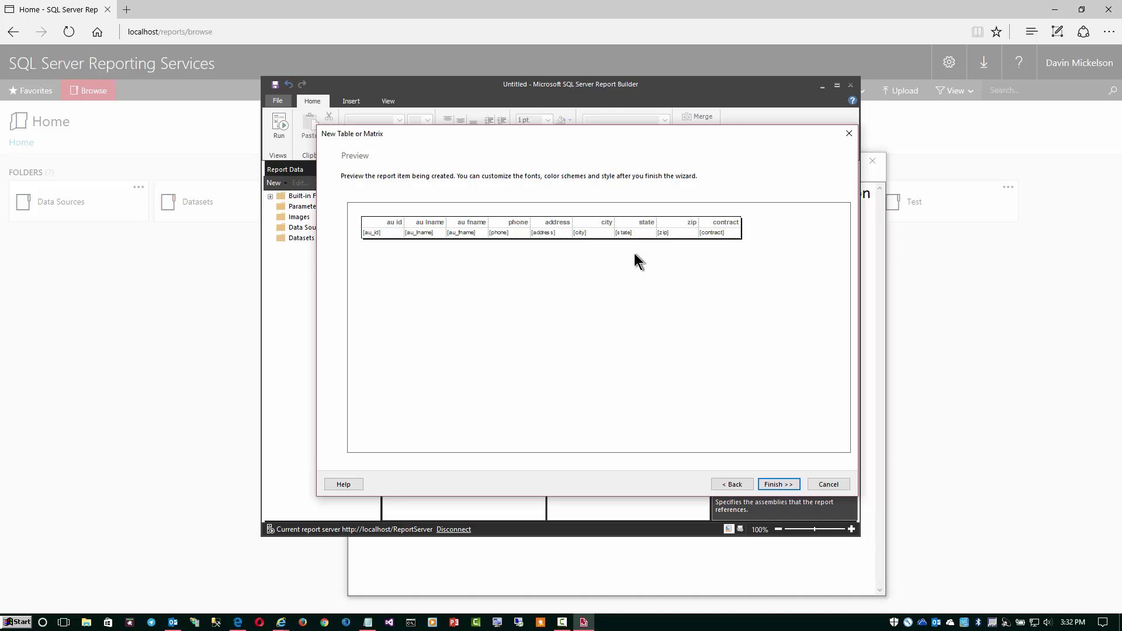
click(778, 484)
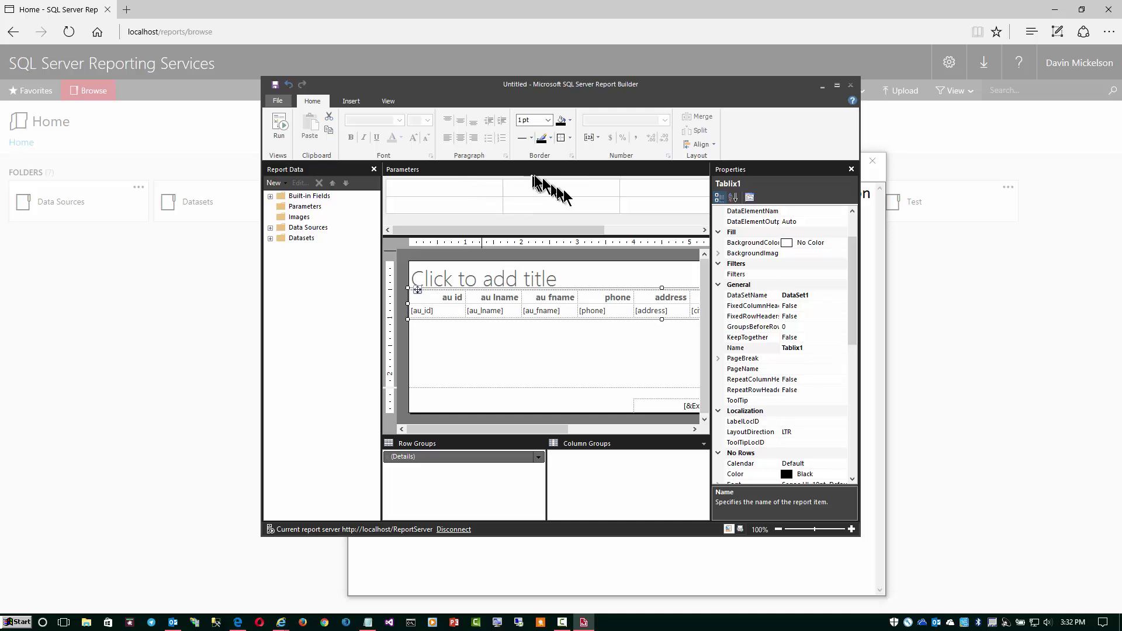
click(705, 229)
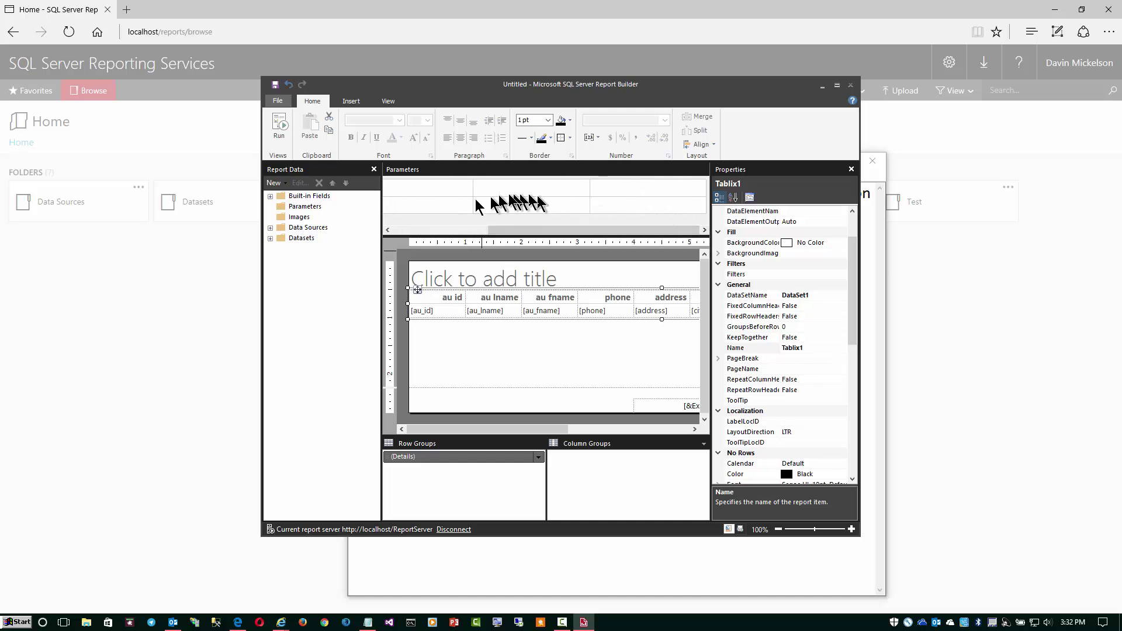
click(467, 229)
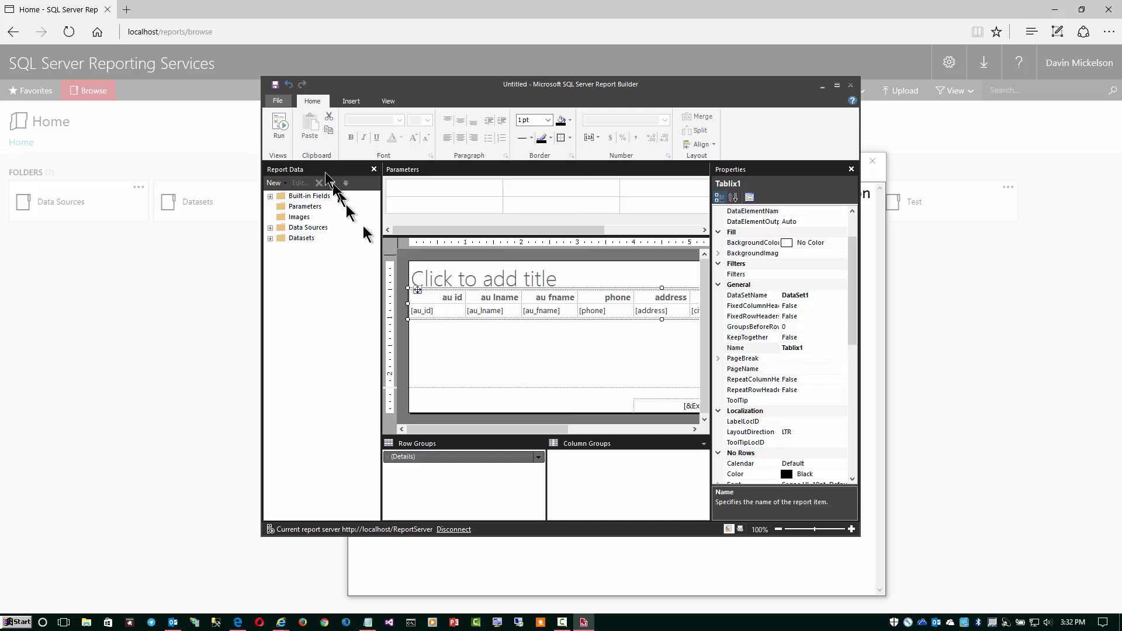
Step: Run the report, look through the author rows, and return to the design view
click(282, 126)
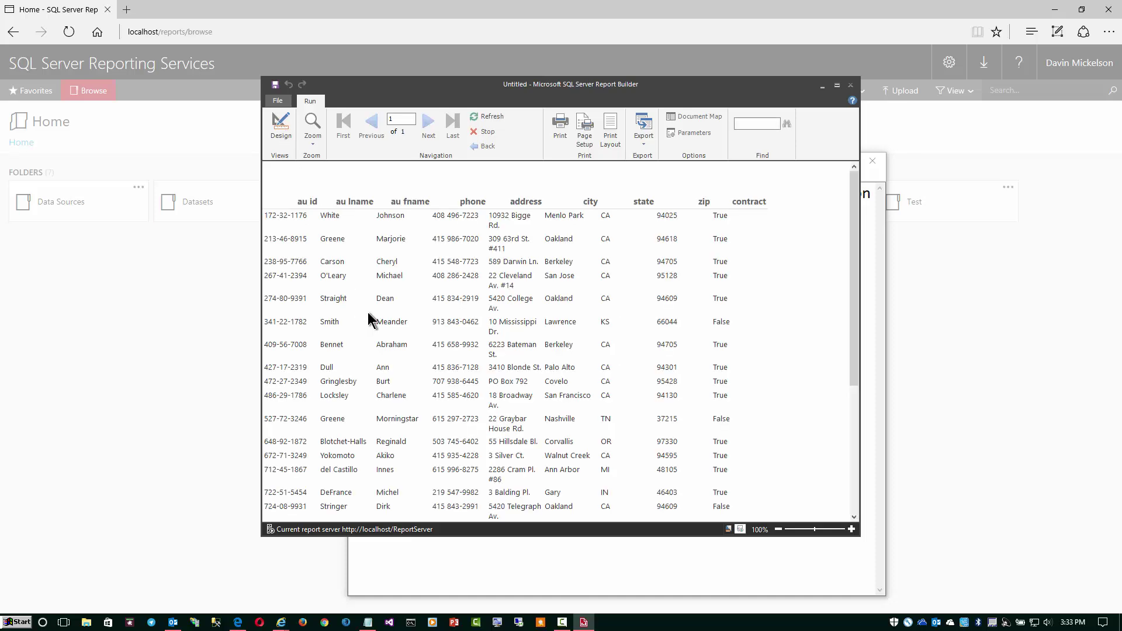
scroll(389, 324, down, 5)
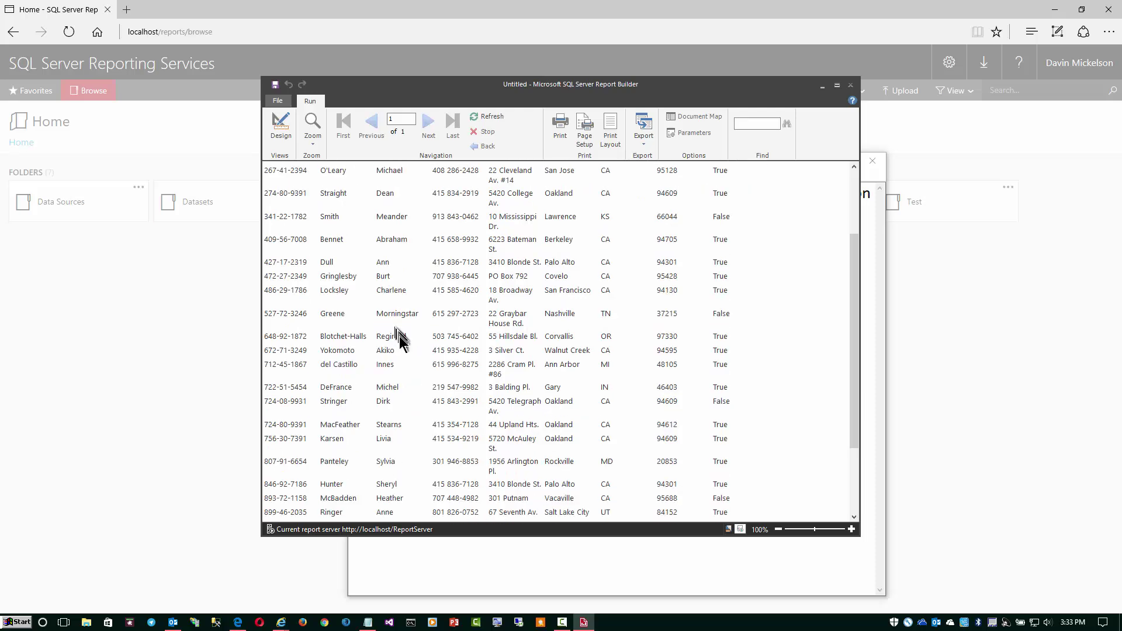
scroll(412, 360, up, 5)
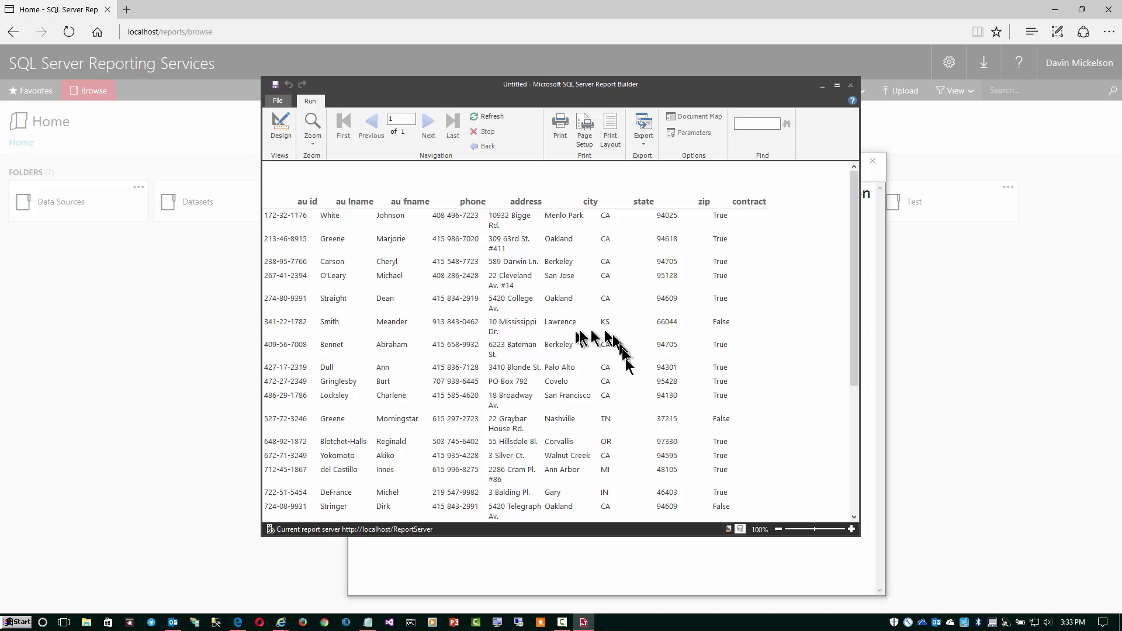
click(280, 130)
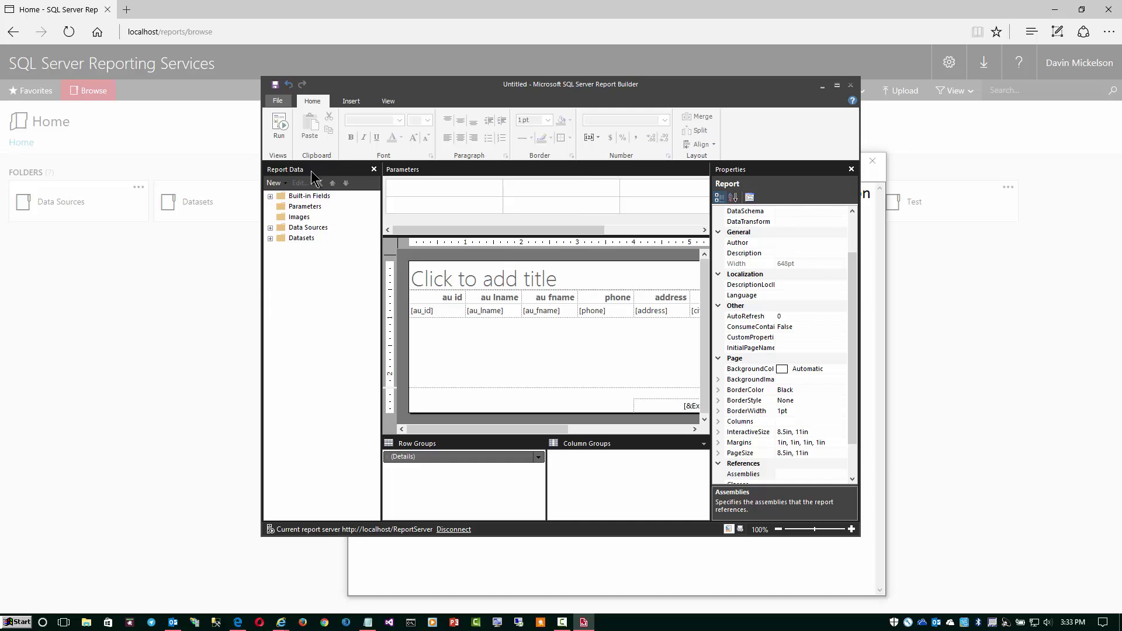
Step: Examine the report's data source and the fields of its dataset in the report data
click(270, 227)
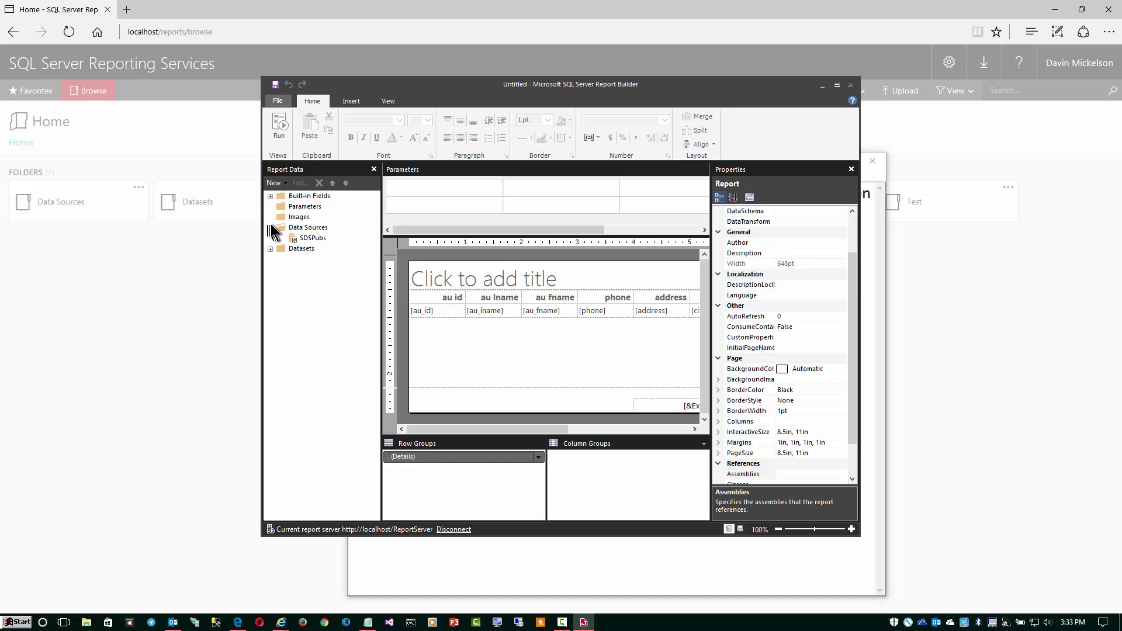
click(316, 240)
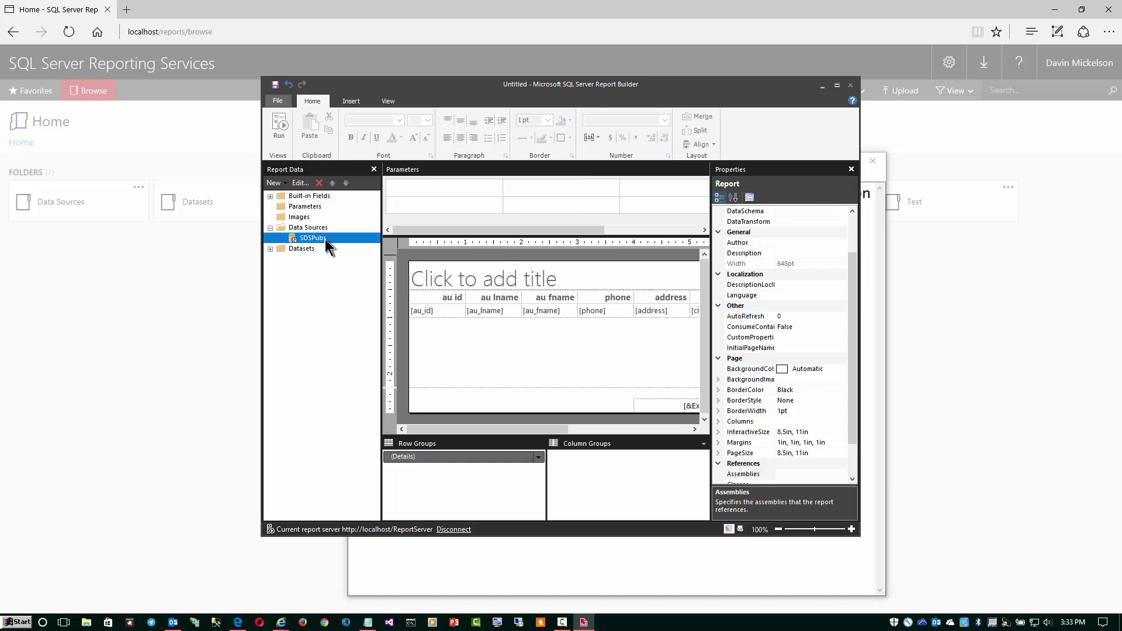
click(270, 248)
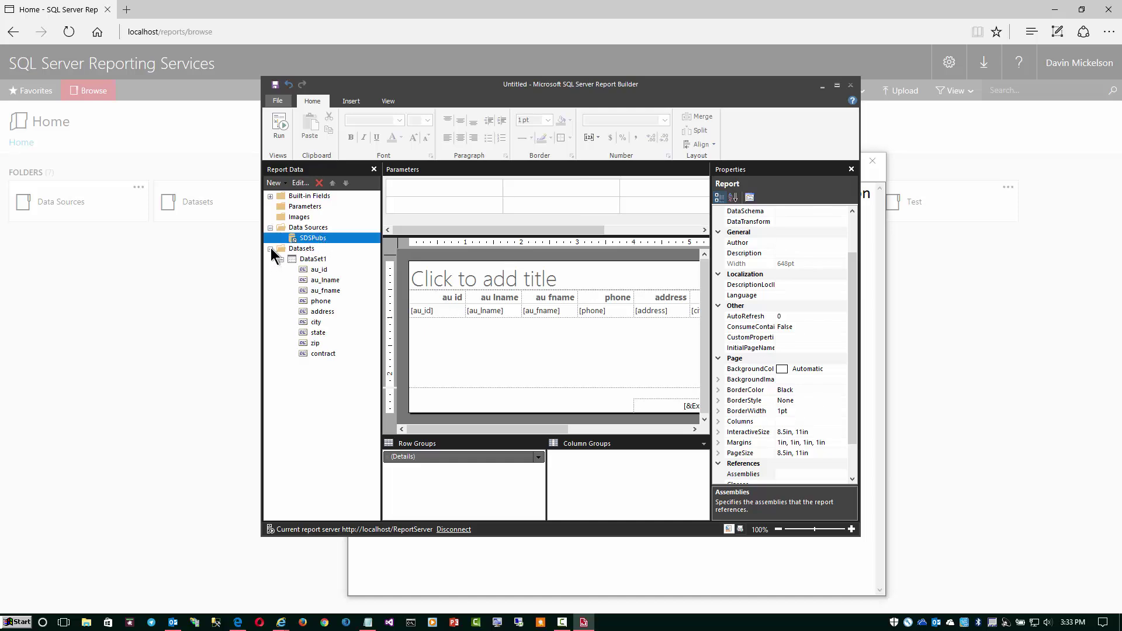
click(305, 260)
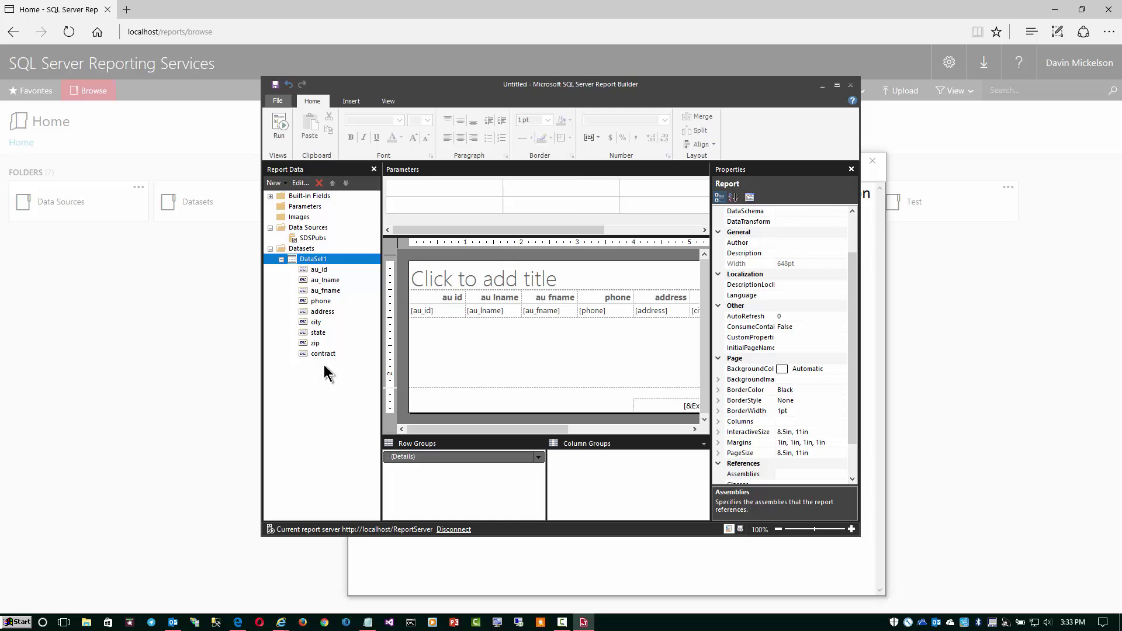
Step: Rename the dataset as DSTAuthors, check its query in the Query Designer, and accept the dataset properties
double_click(318, 260)
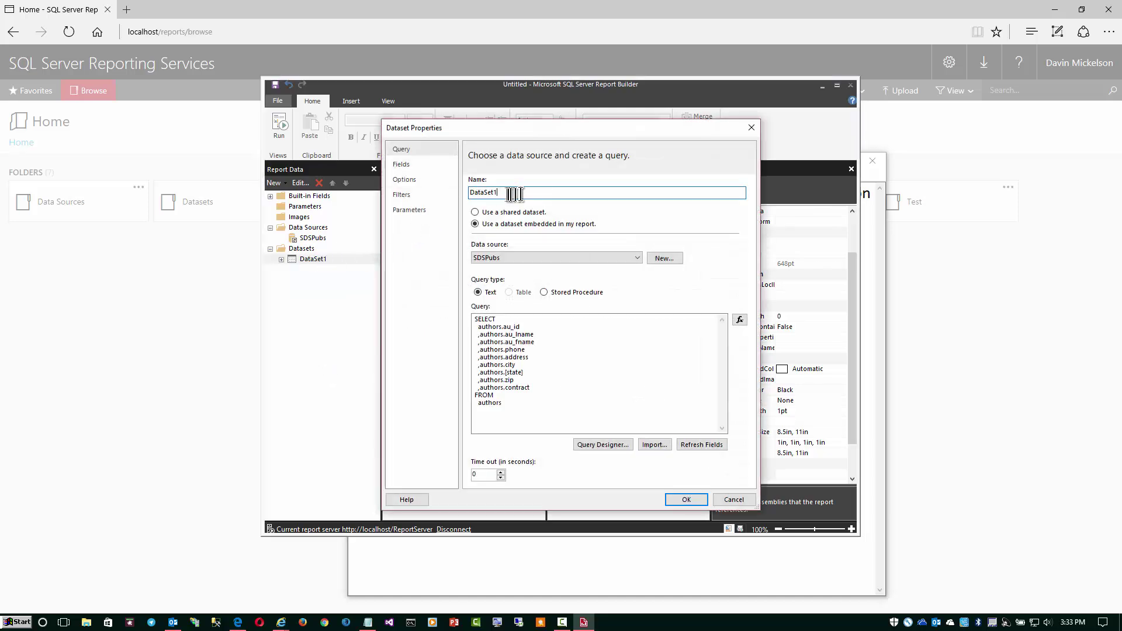
text(DST)
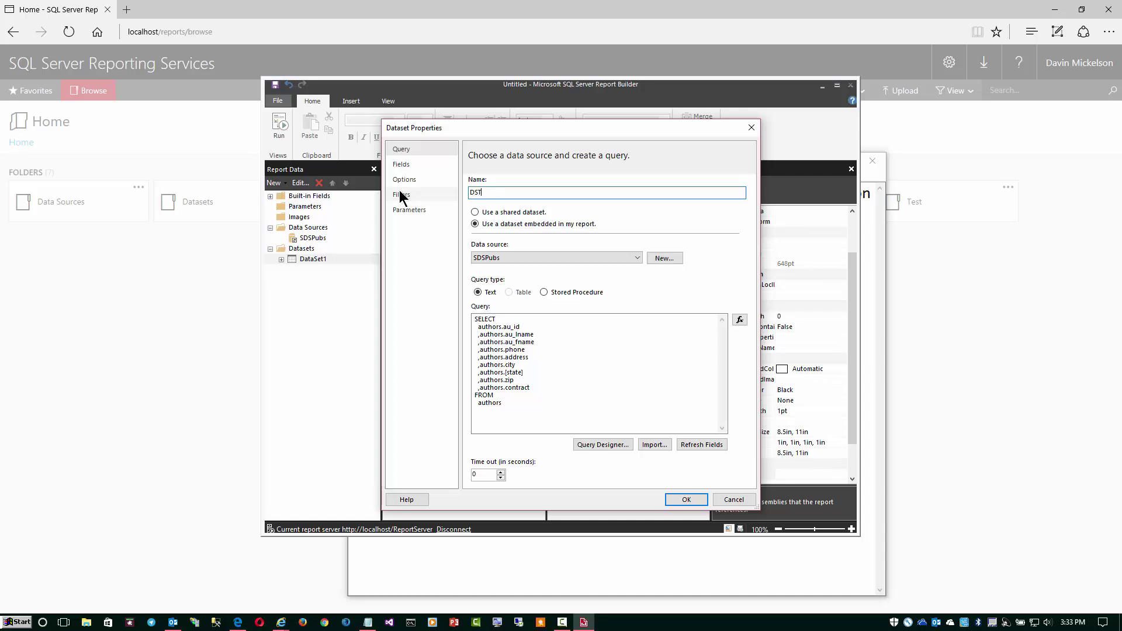
text(Authors)
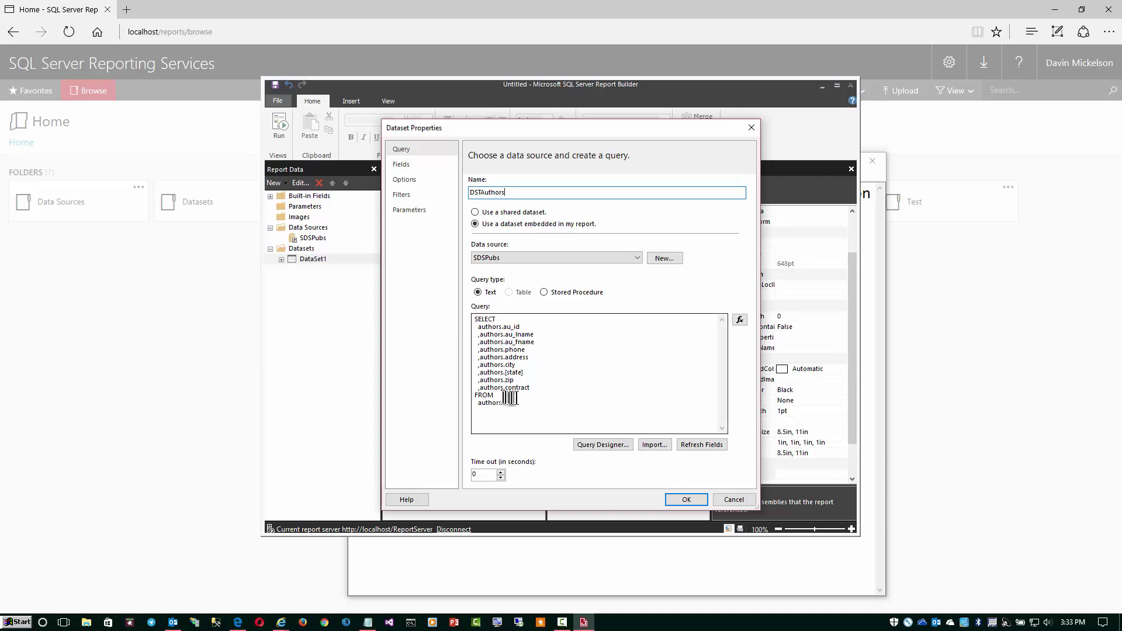
click(595, 445)
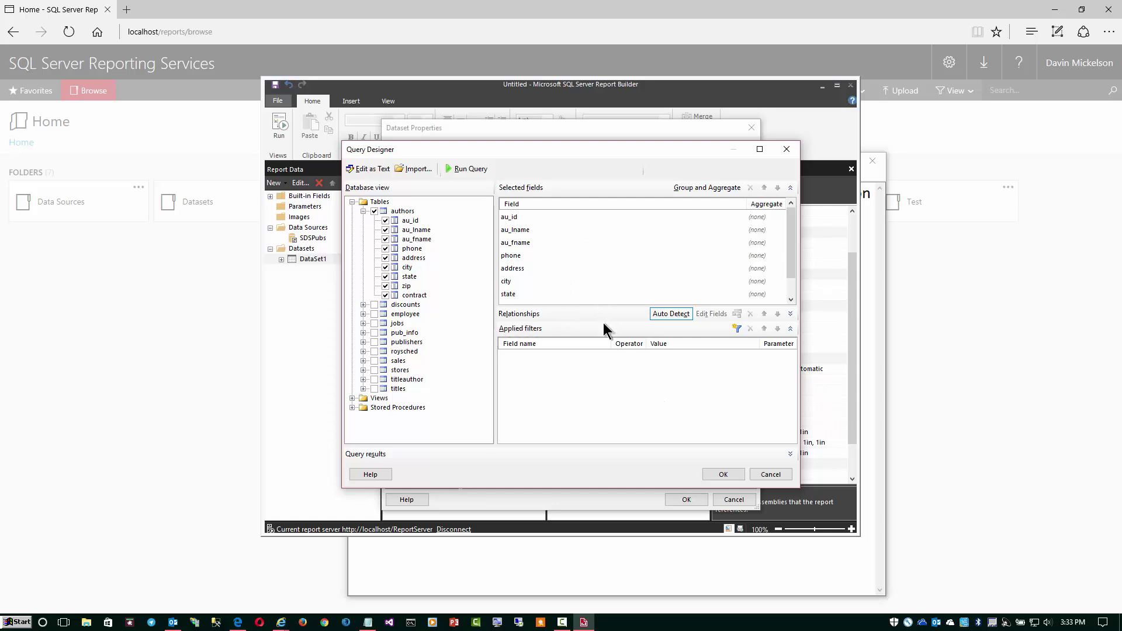
click(714, 476)
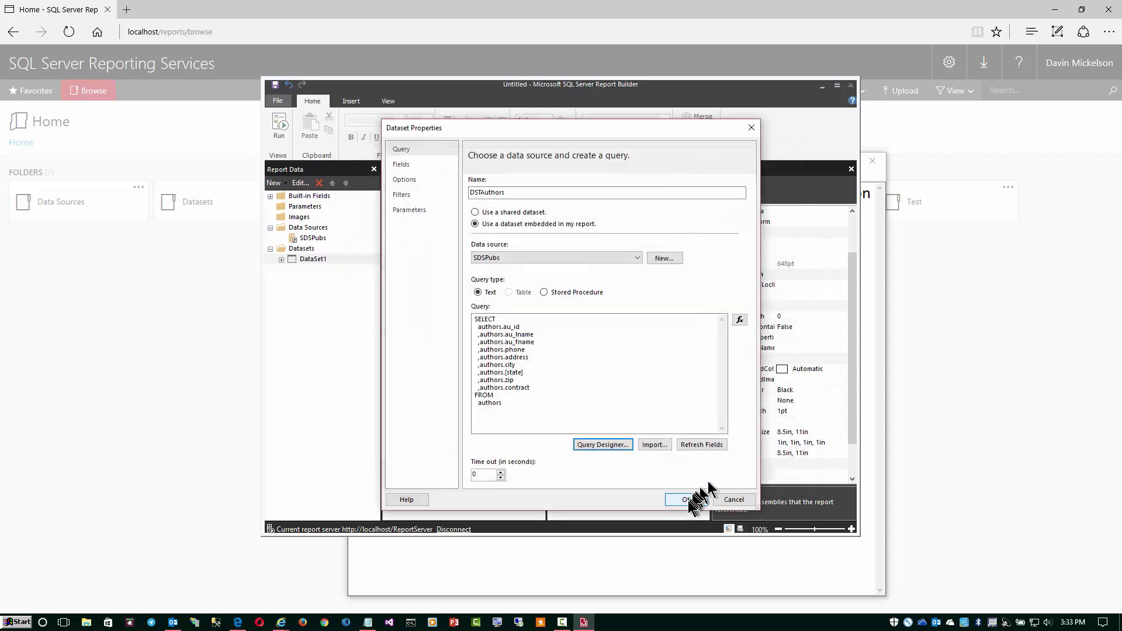
click(688, 500)
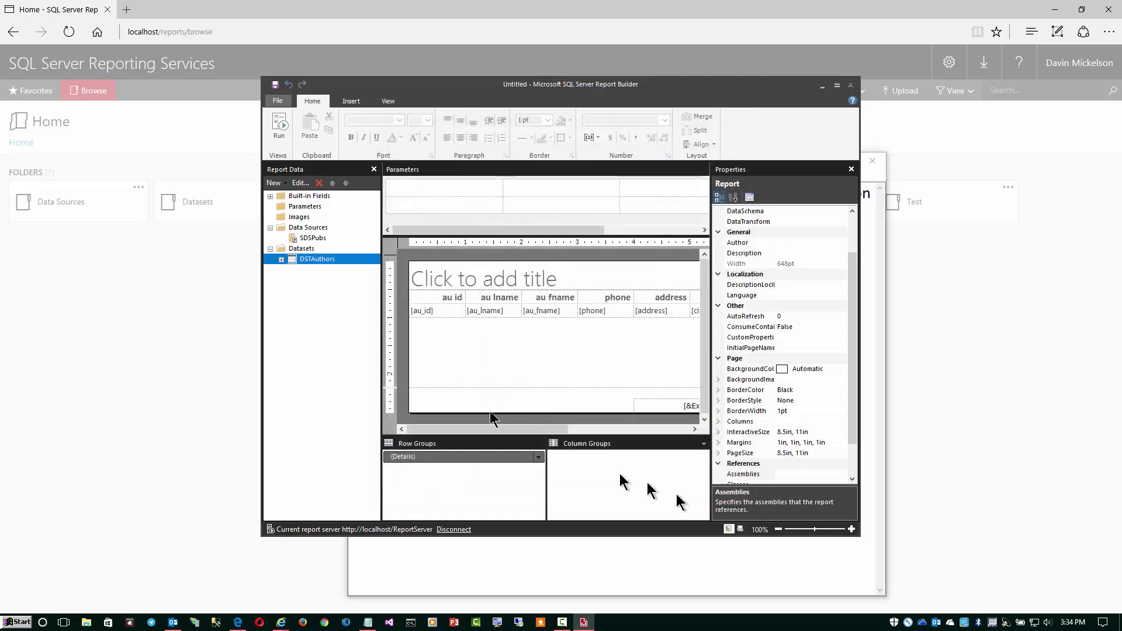
Step: Show the fields of the DSTAuthors dataset and select the au id header cell in the report table
click(283, 259)
click(462, 301)
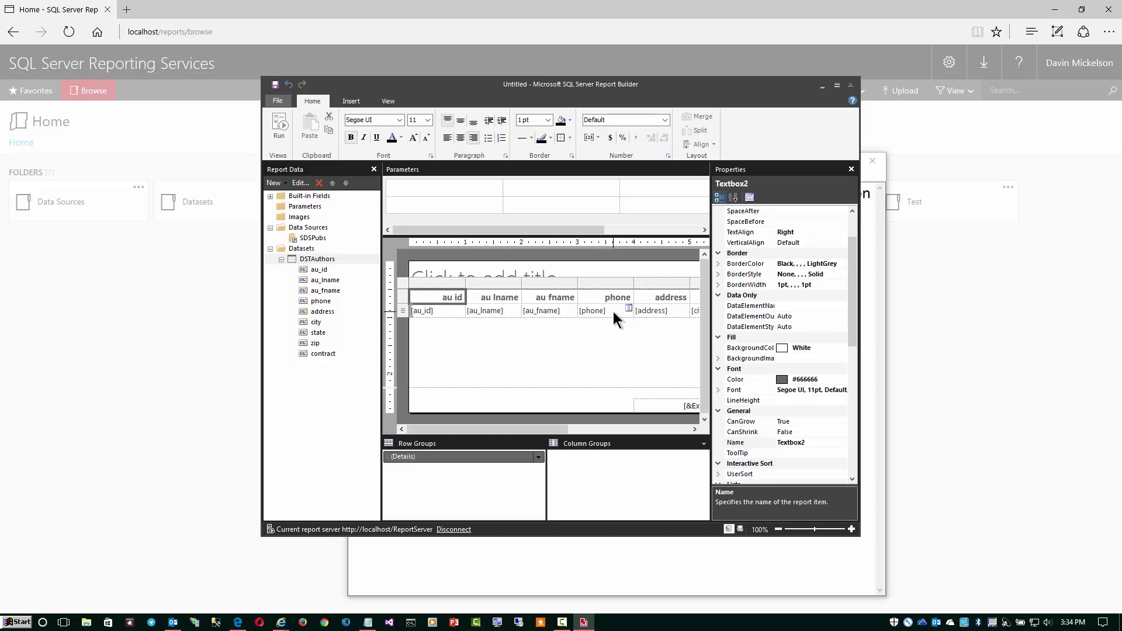
Step: Select the whole authors table, look over the insertable data regions, and open the table's Tablix Properties to check its dataset
click(404, 284)
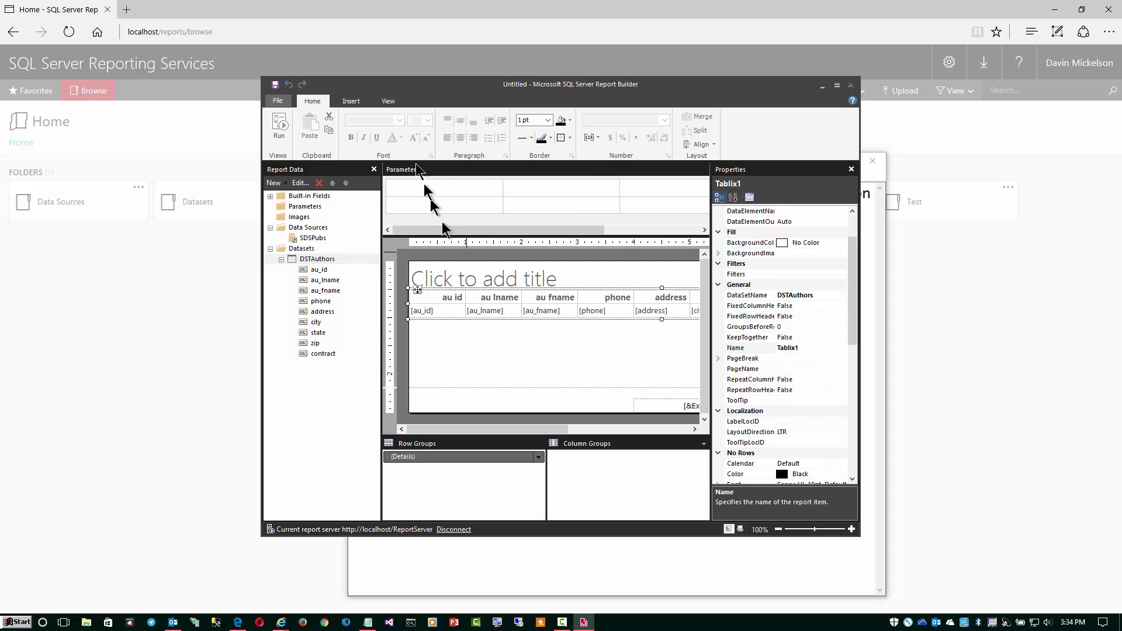
click(350, 101)
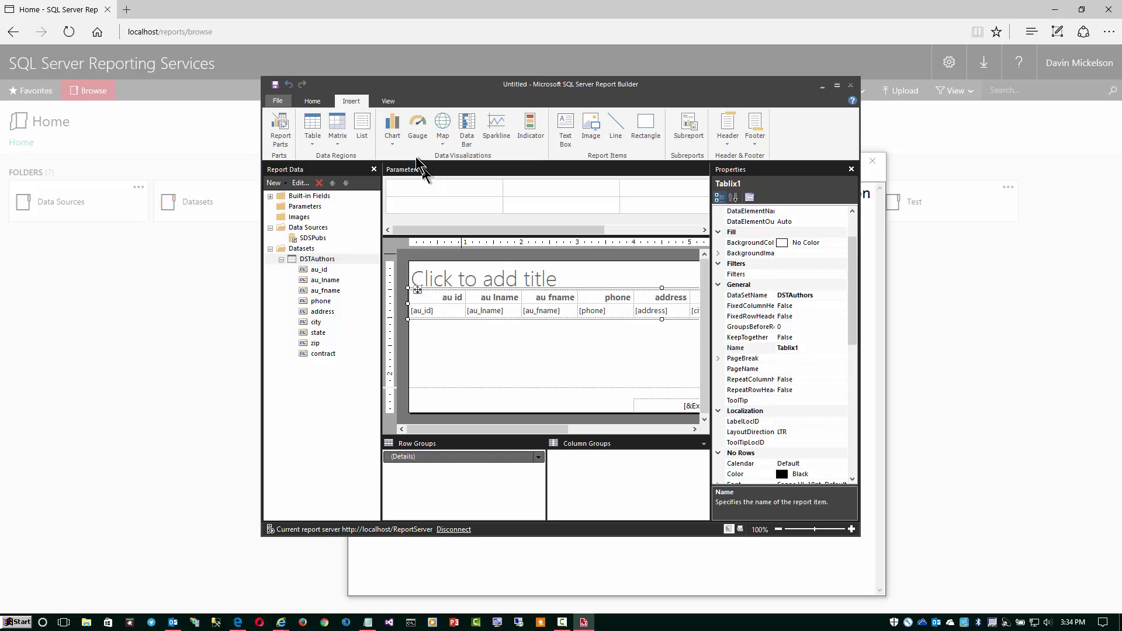
click(433, 307)
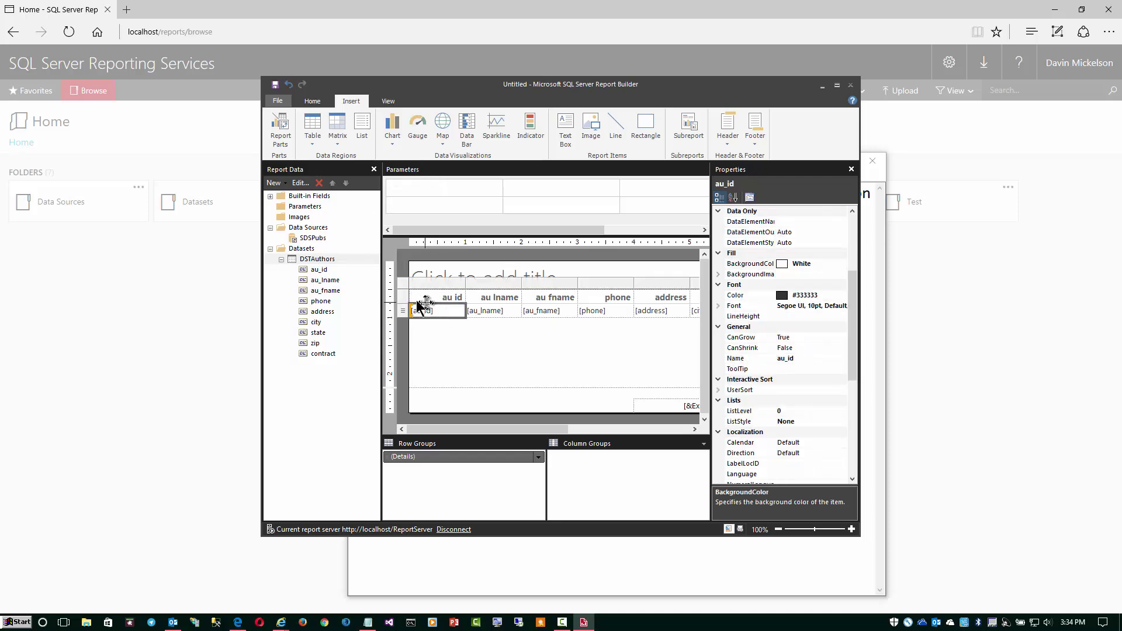
right_click(397, 282)
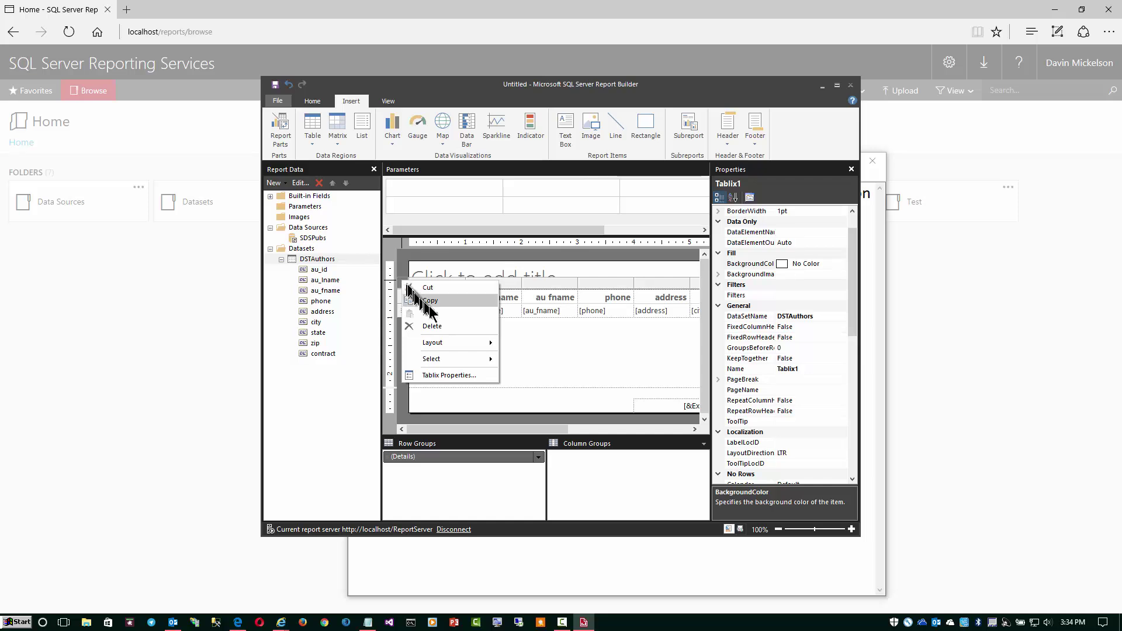
click(488, 374)
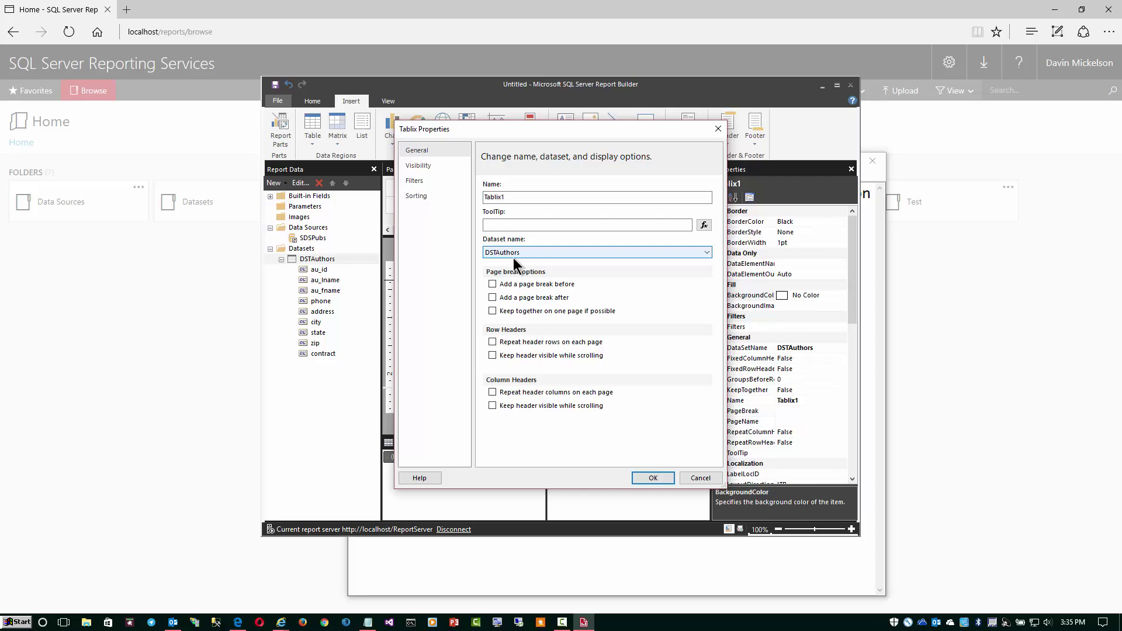
Step: Switch to Notepad to review the notes on data sources, datasets and data regions, and return to Report Builder without closing them
key(alt+Tab)
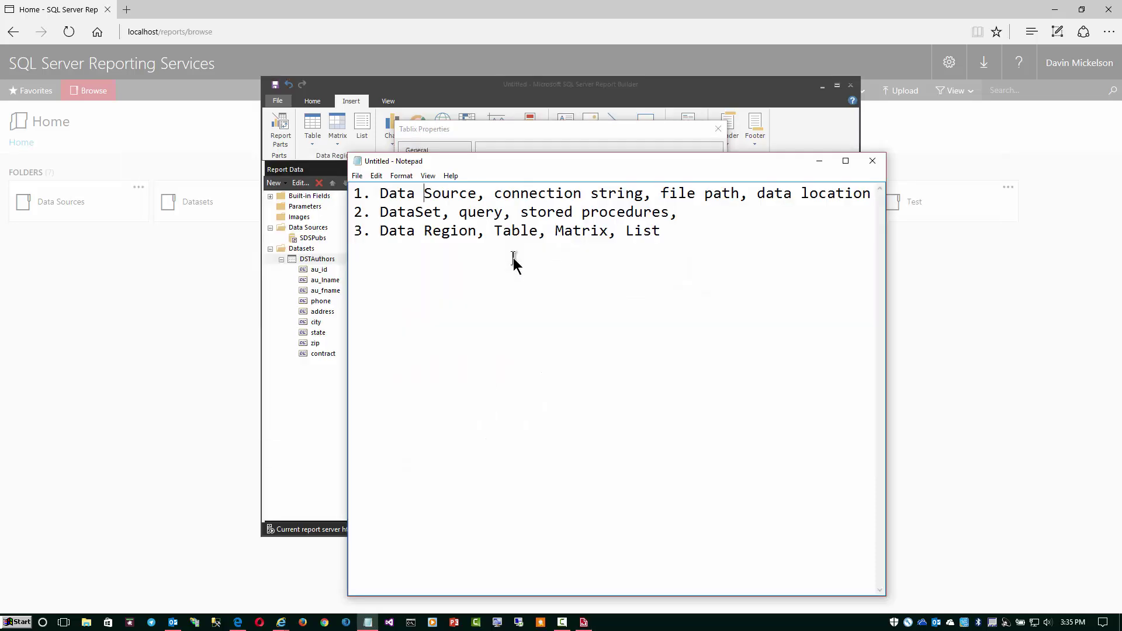
click(872, 167)
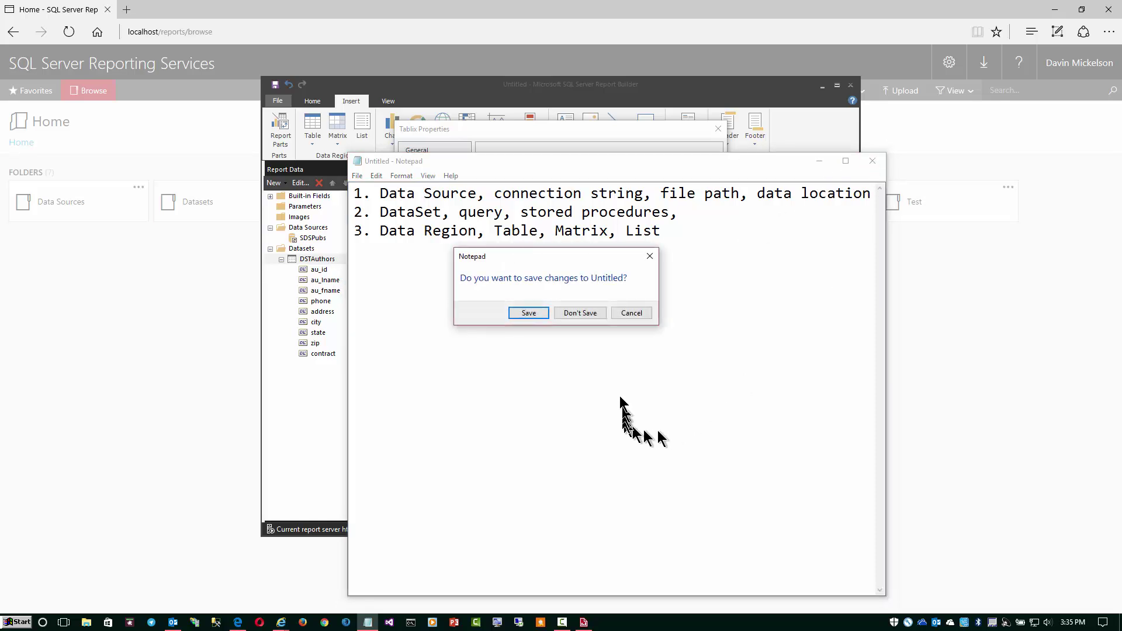
click(641, 312)
click(832, 133)
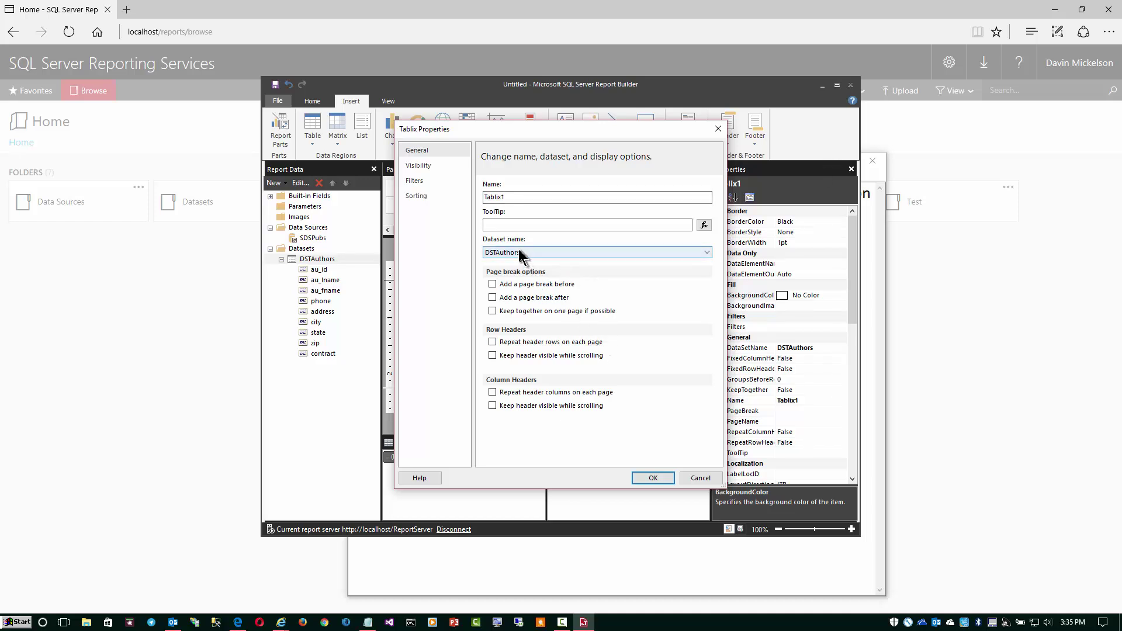
Step: Accept the tablix properties, review the DSTAuthors query in its dataset properties, and cancel that dialog
click(320, 257)
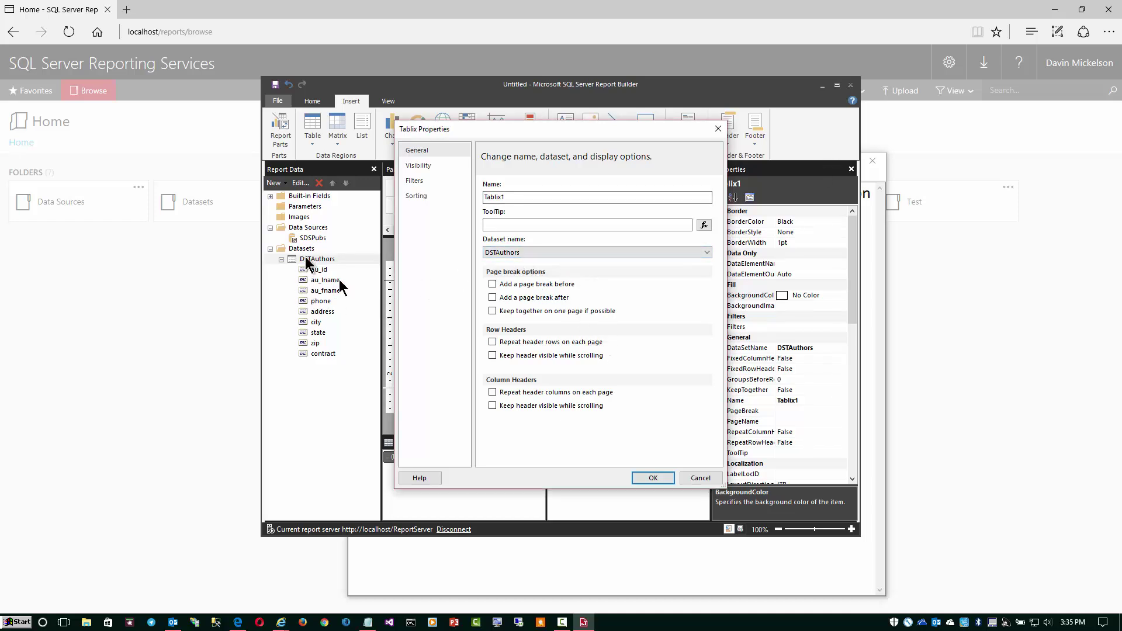
click(653, 477)
double_click(325, 251)
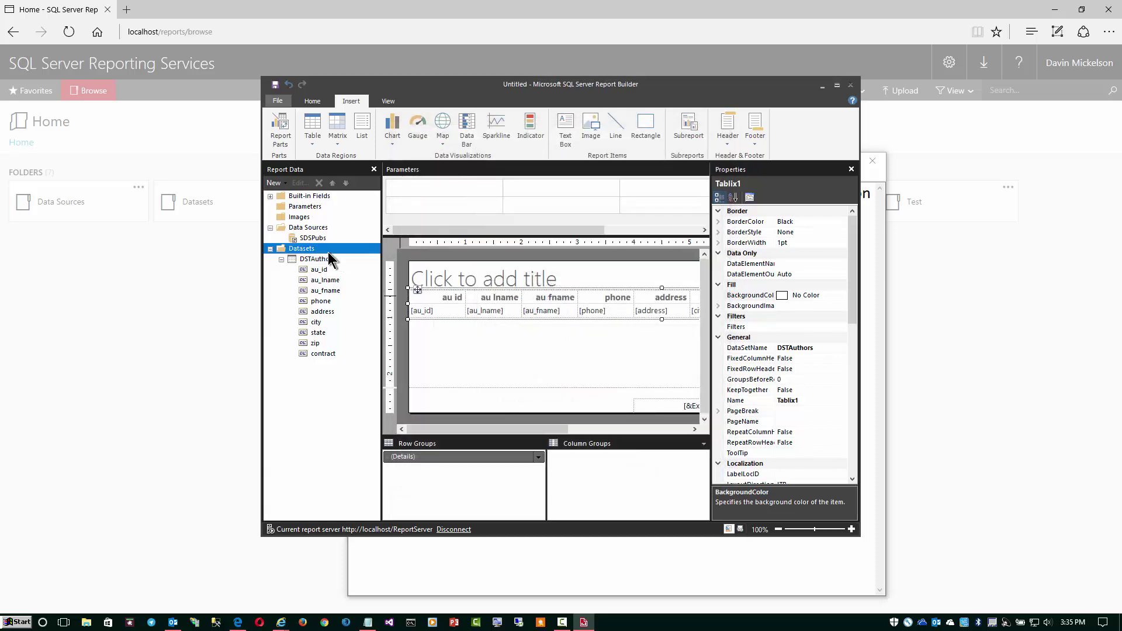
double_click(324, 253)
double_click(323, 258)
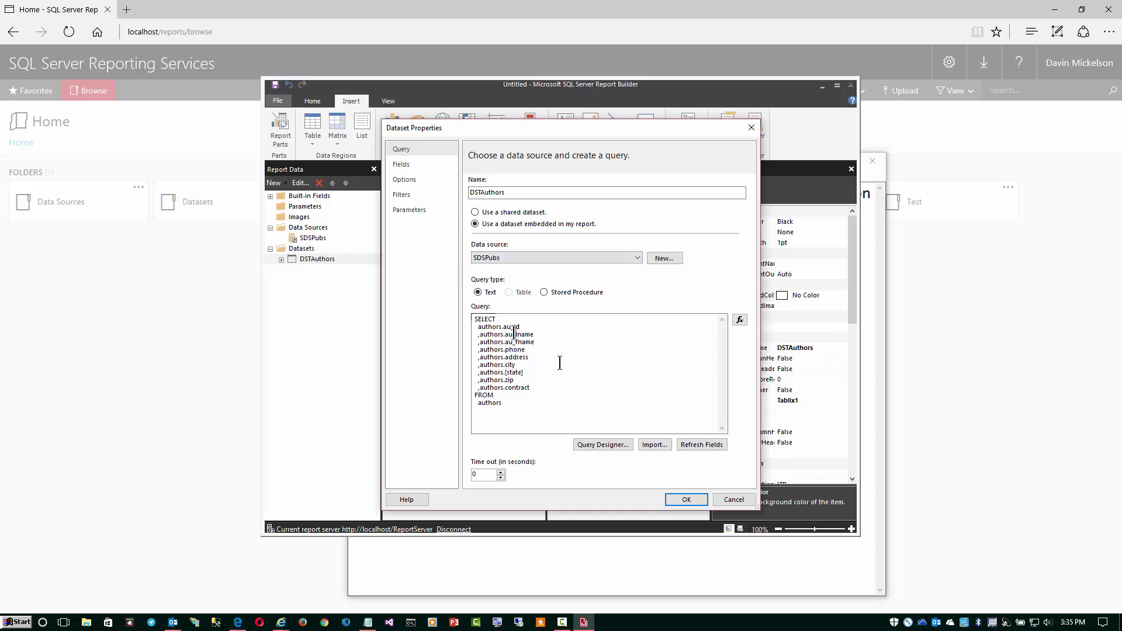
click(728, 501)
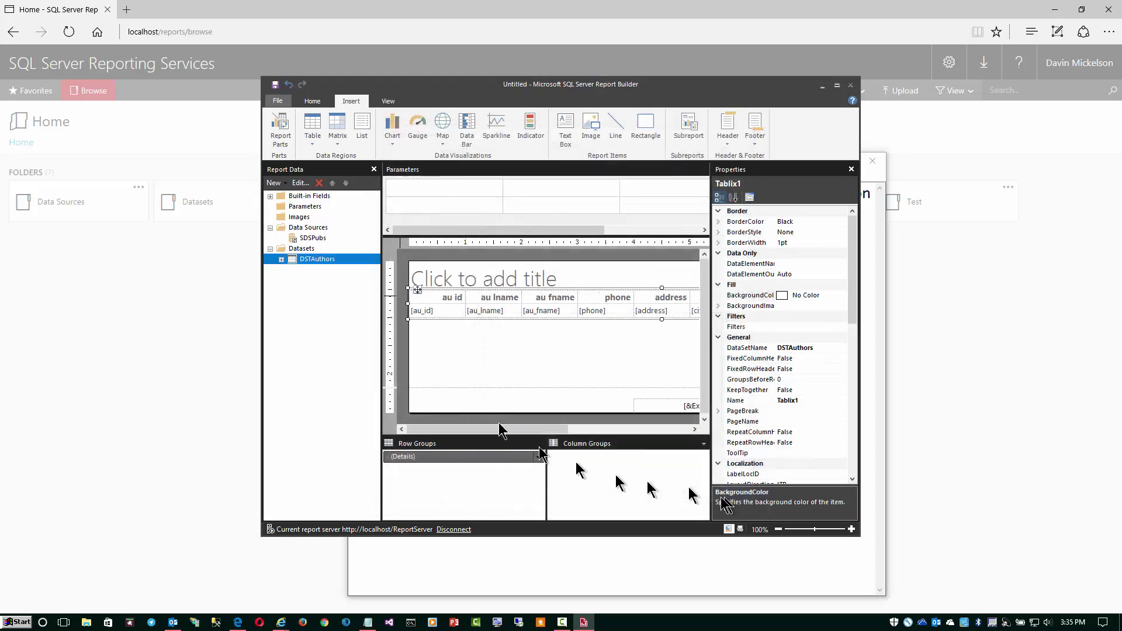
Step: Review the shared connection in the SDSPubs data source properties and cancel the dialog
click(314, 238)
double_click(313, 238)
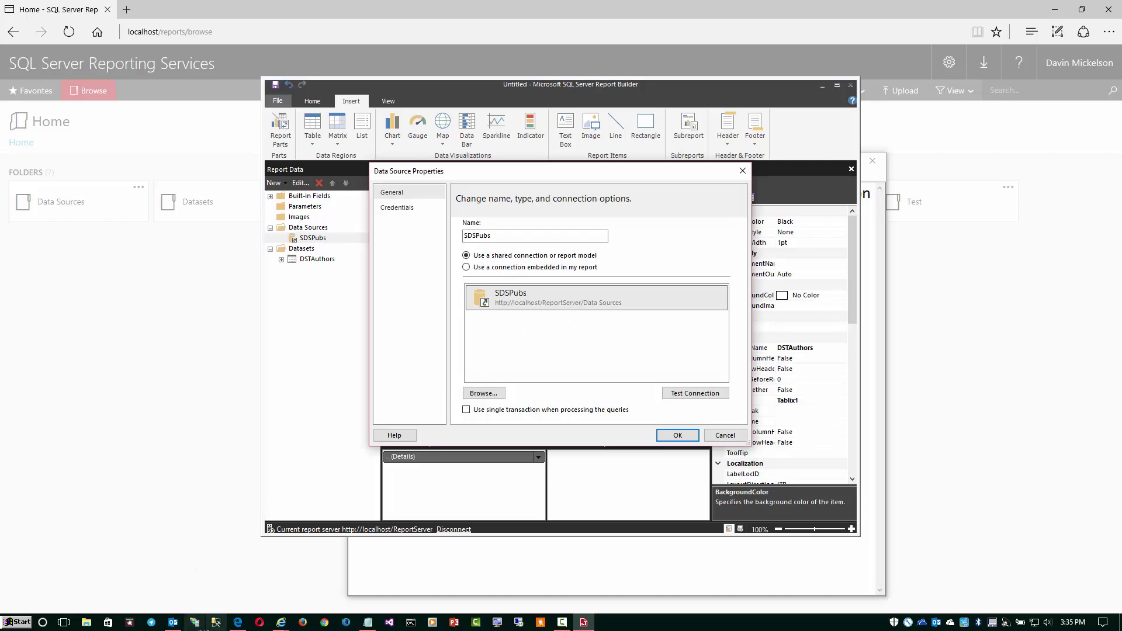
click(724, 435)
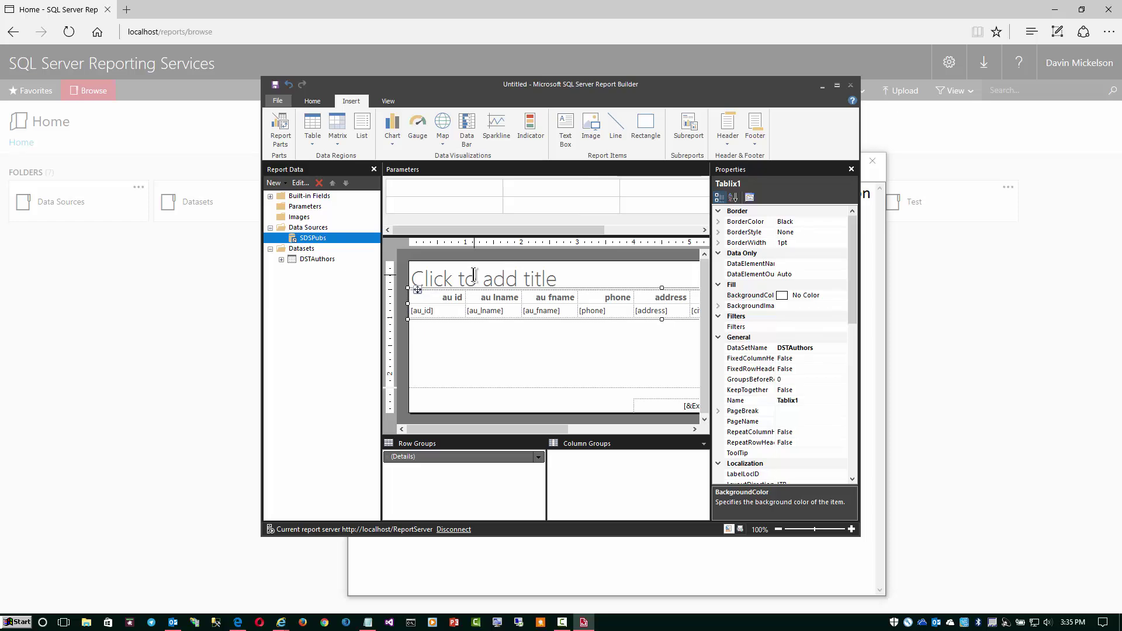
Step: Set the font color of the whole header row in the authors table to Blue
double_click(441, 294)
click(403, 298)
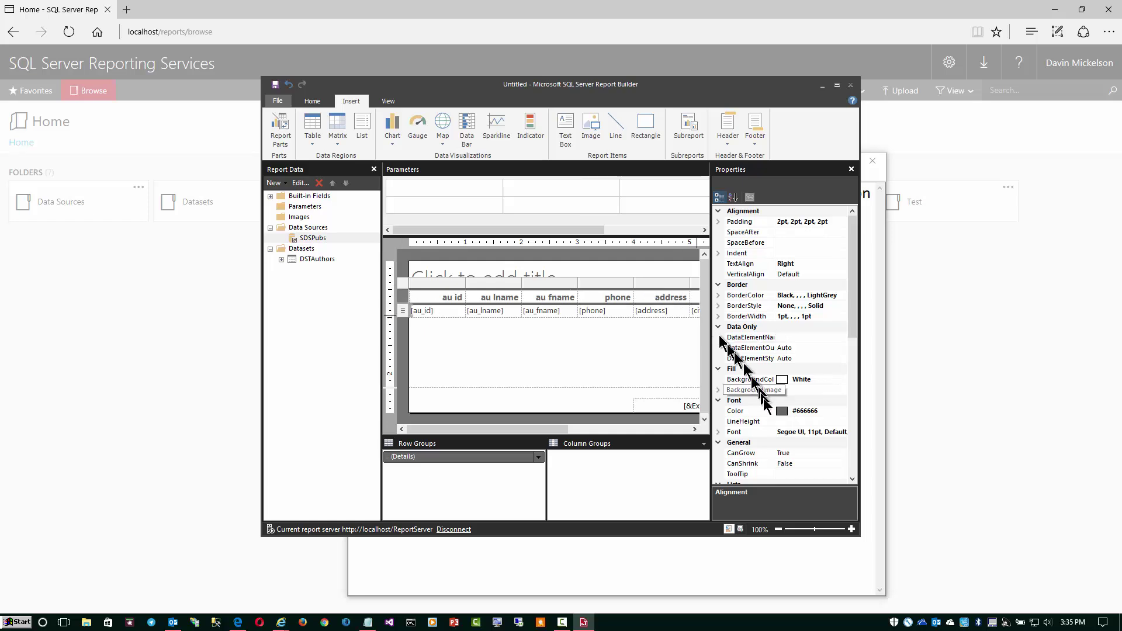
click(831, 411)
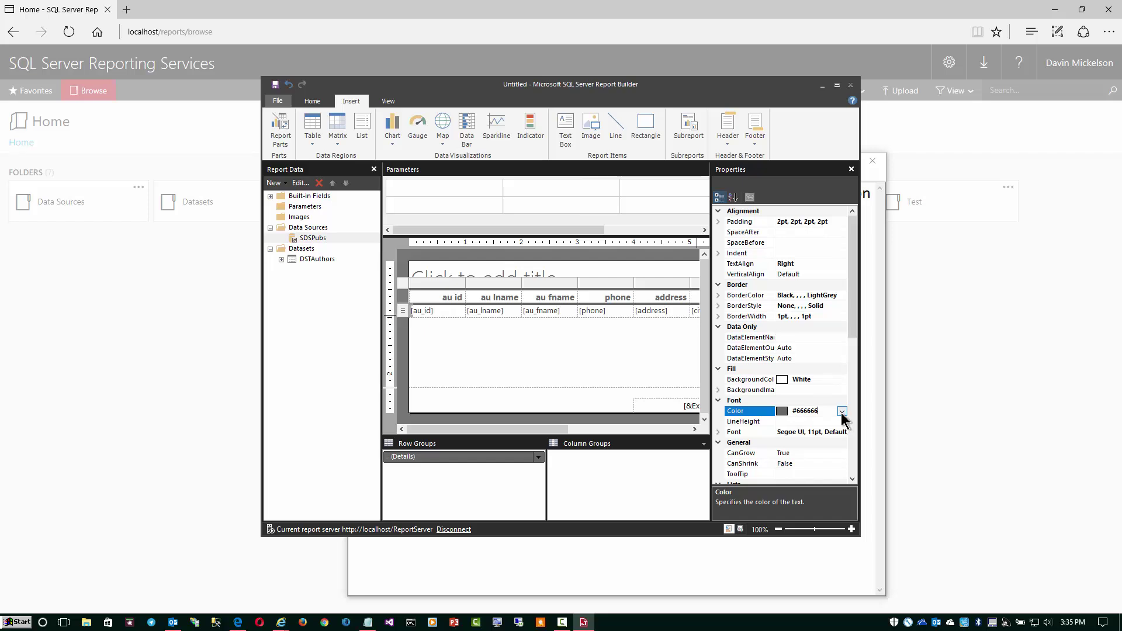
click(842, 411)
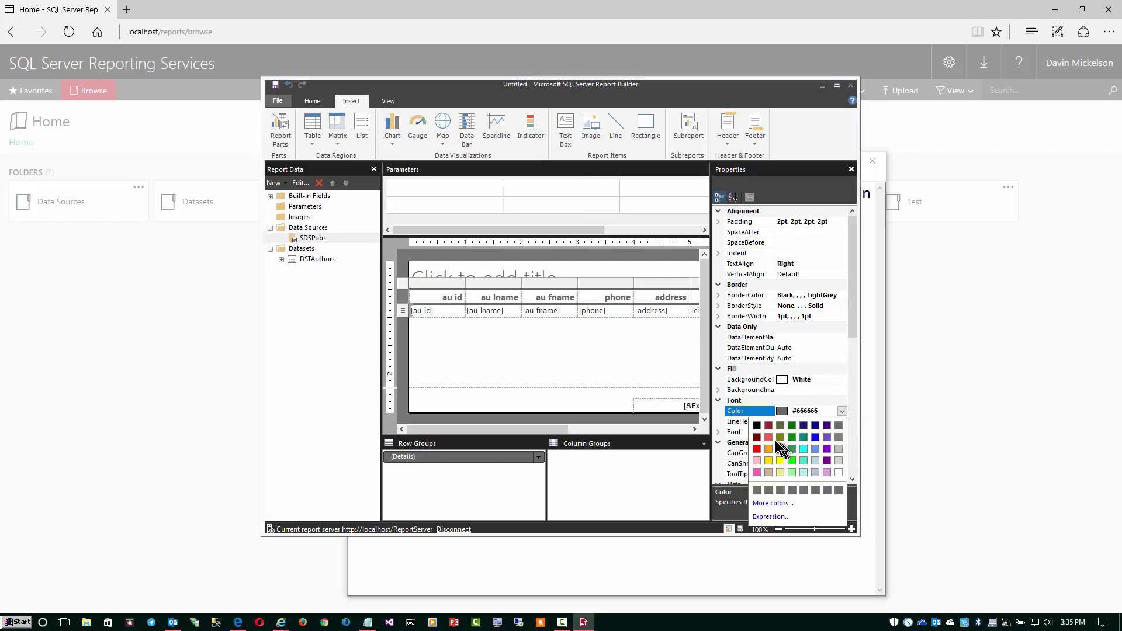
click(815, 436)
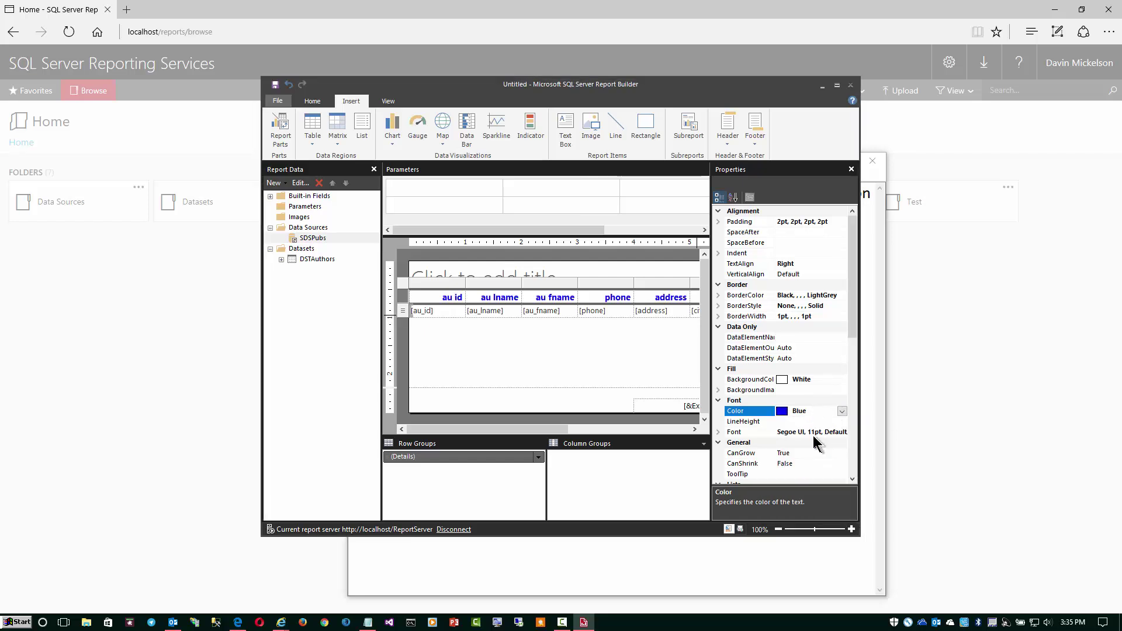
Step: Replace the au id column header text with Author ID
click(447, 298)
click(451, 298)
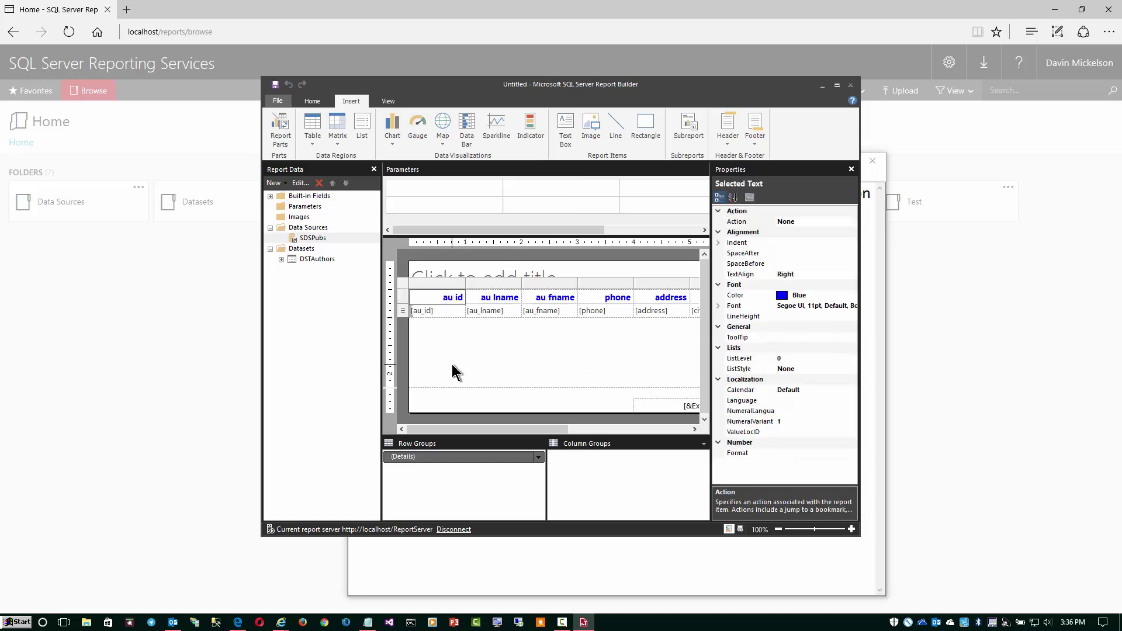
key(Home)
key(shift+Right)
key(shift+Right)
key(shift+Right)
key(shift+Right)
key(shift+Right)
text(Author ID)
Step: Replace the au lname column header text with Last Name
click(485, 298)
click(485, 298)
key(End)
text(Las)
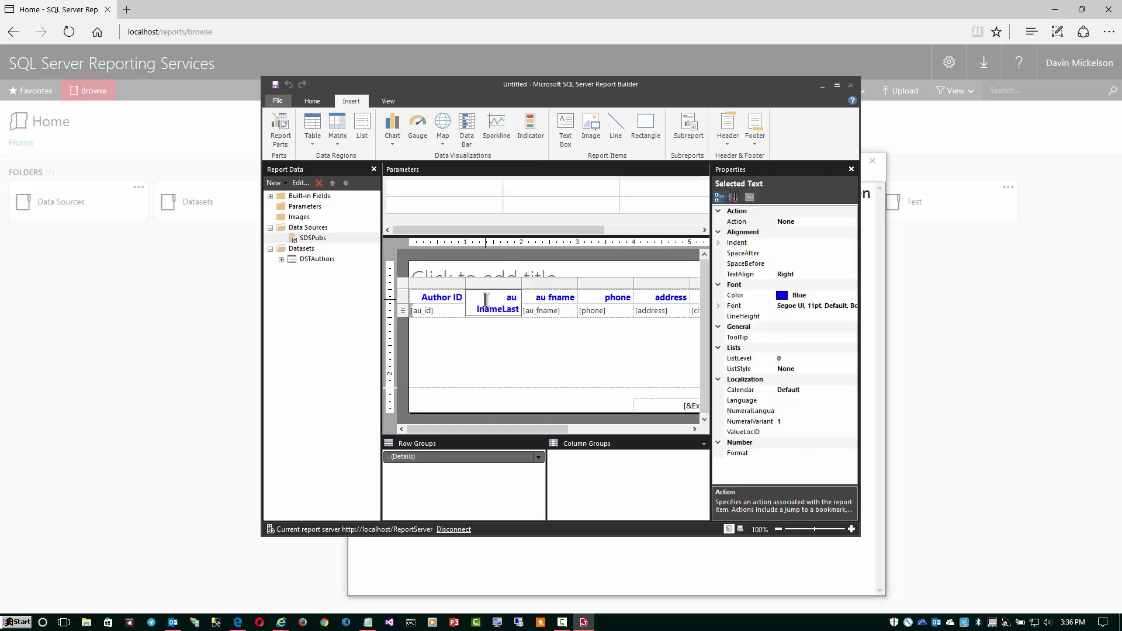
key(BackSpace)
key(BackSpace)
key(BackSpace)
key(BackSpace)
text(Last Name)
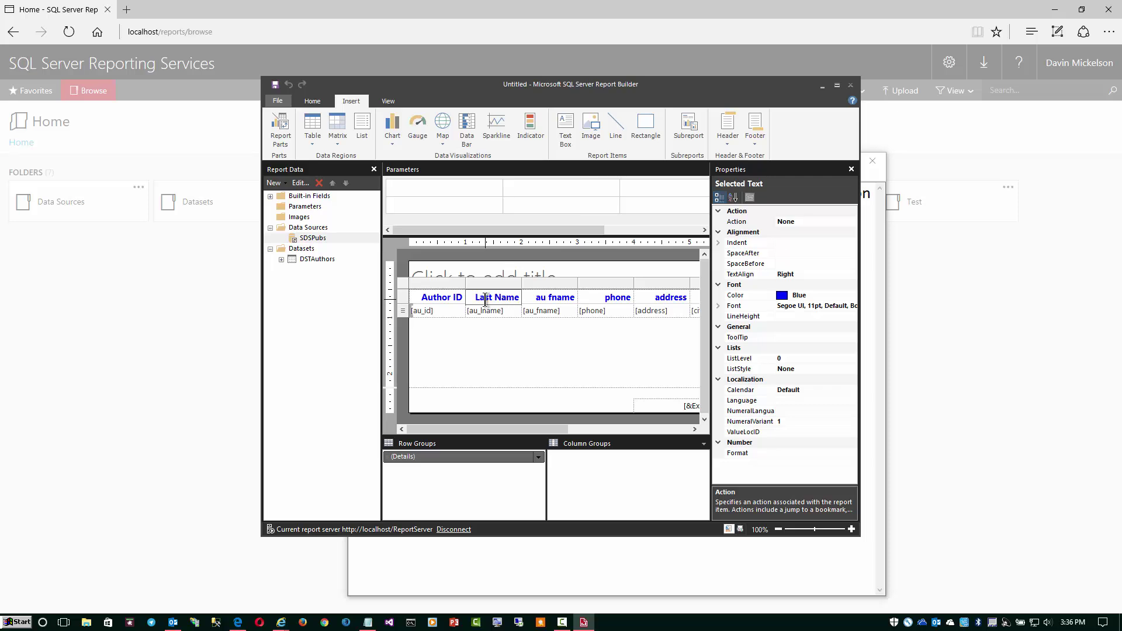
click(523, 360)
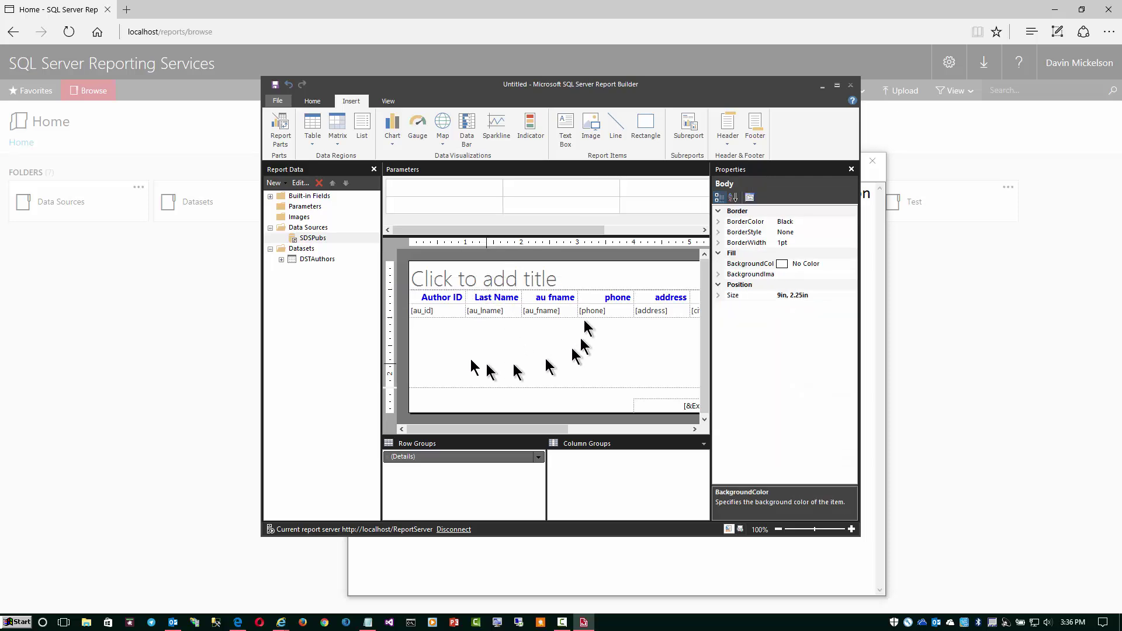
Step: Replace the au fname column header text with First Name
mouse_move(522, 311)
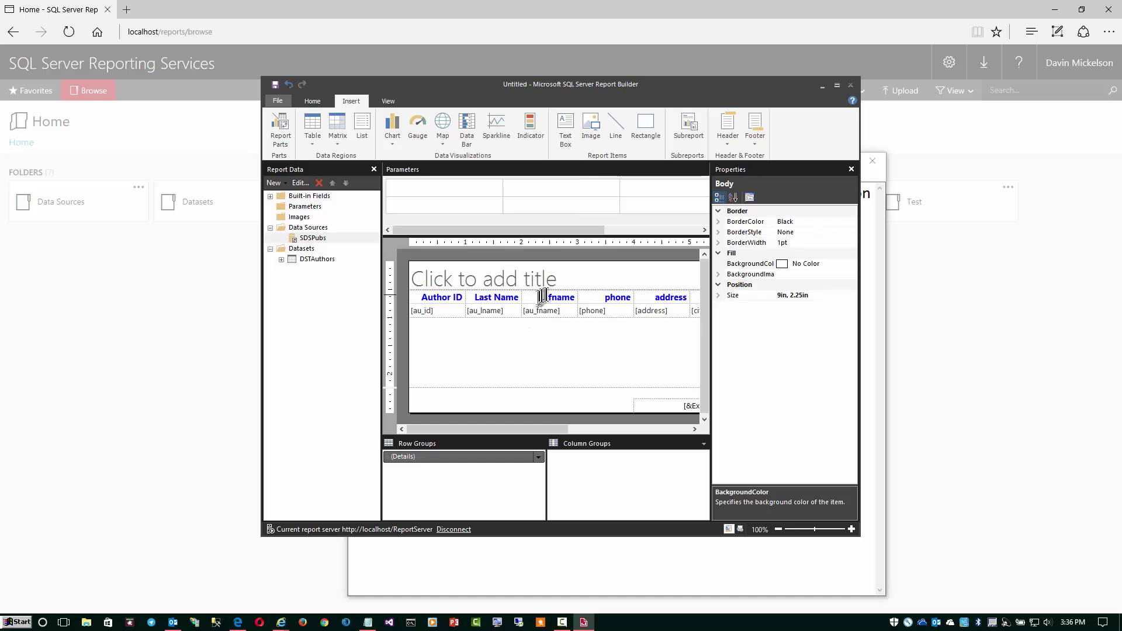
double_click(548, 295)
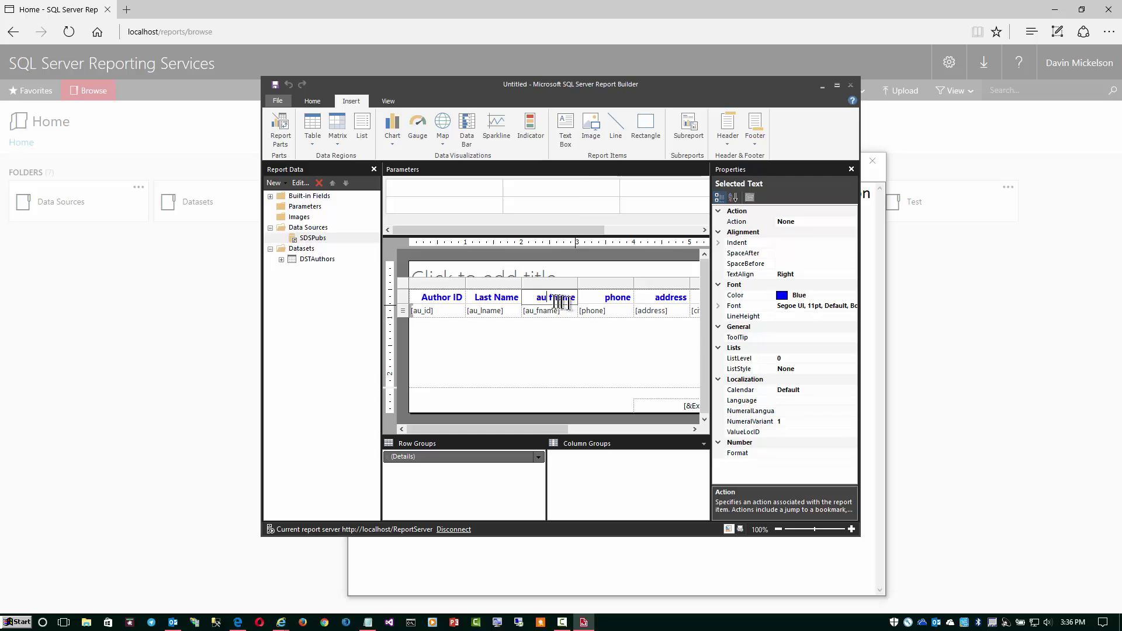
drag(536, 297, 581, 301)
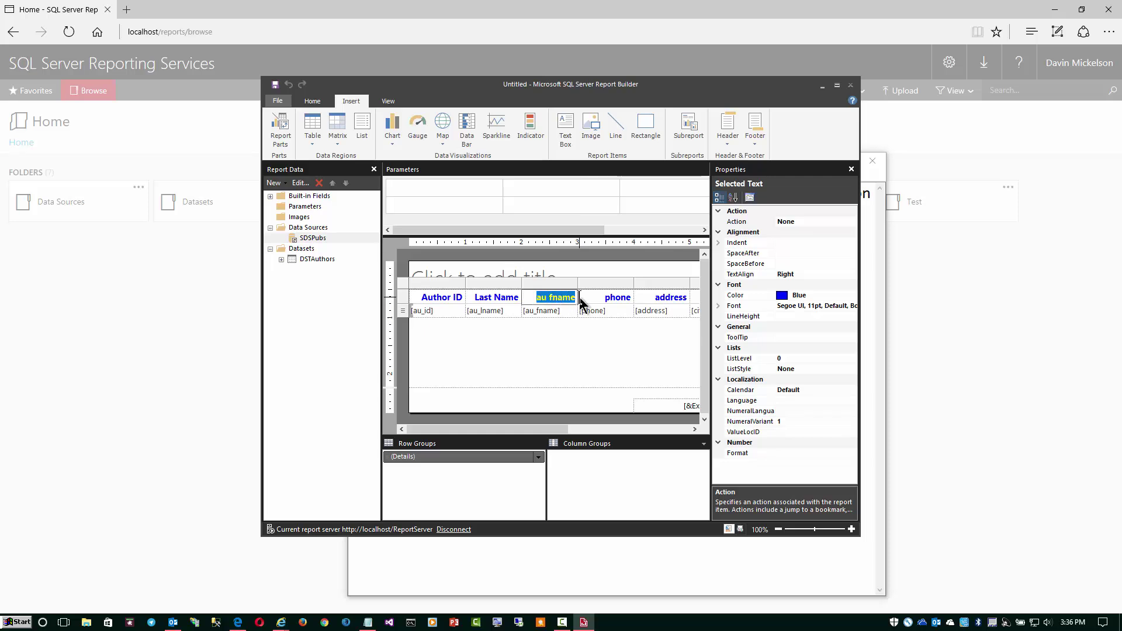
text(First name)
click(560, 330)
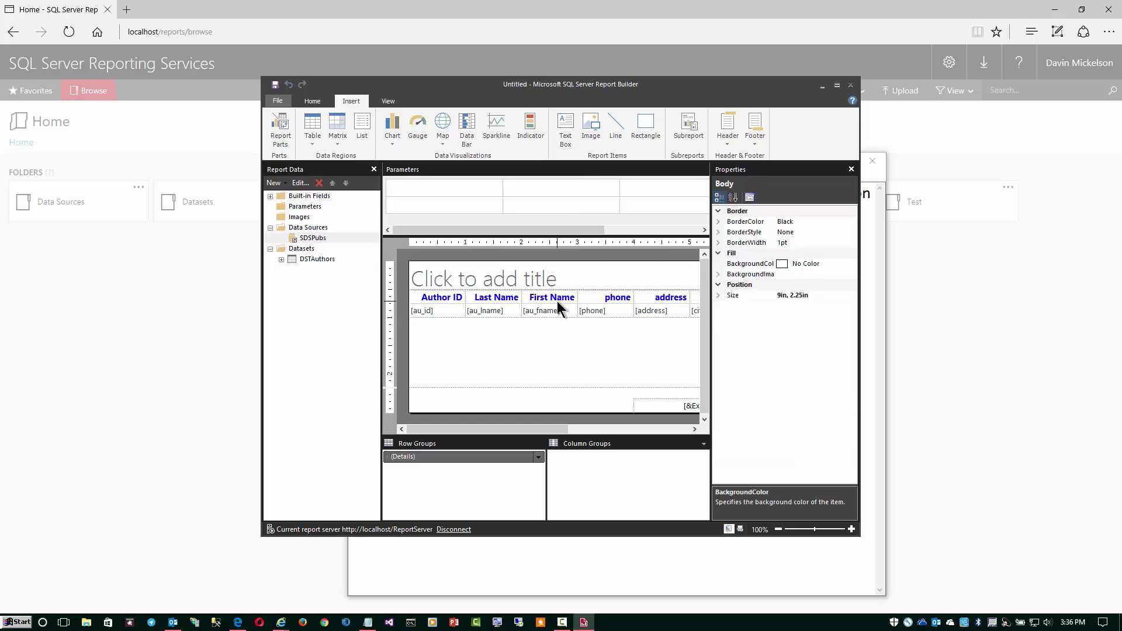
click(557, 301)
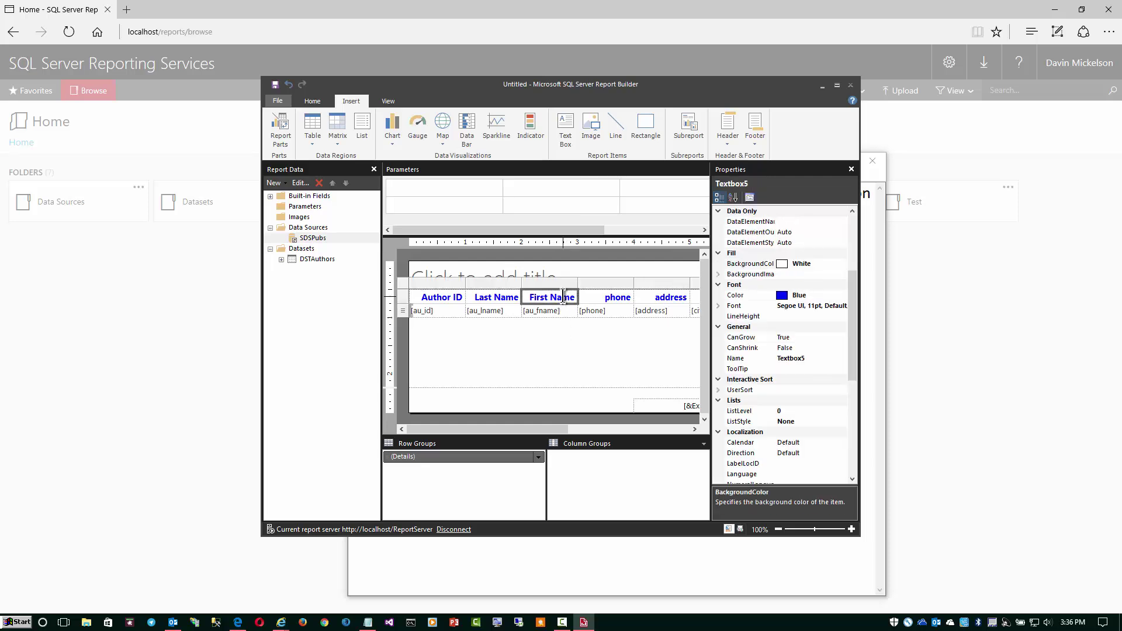
click(567, 361)
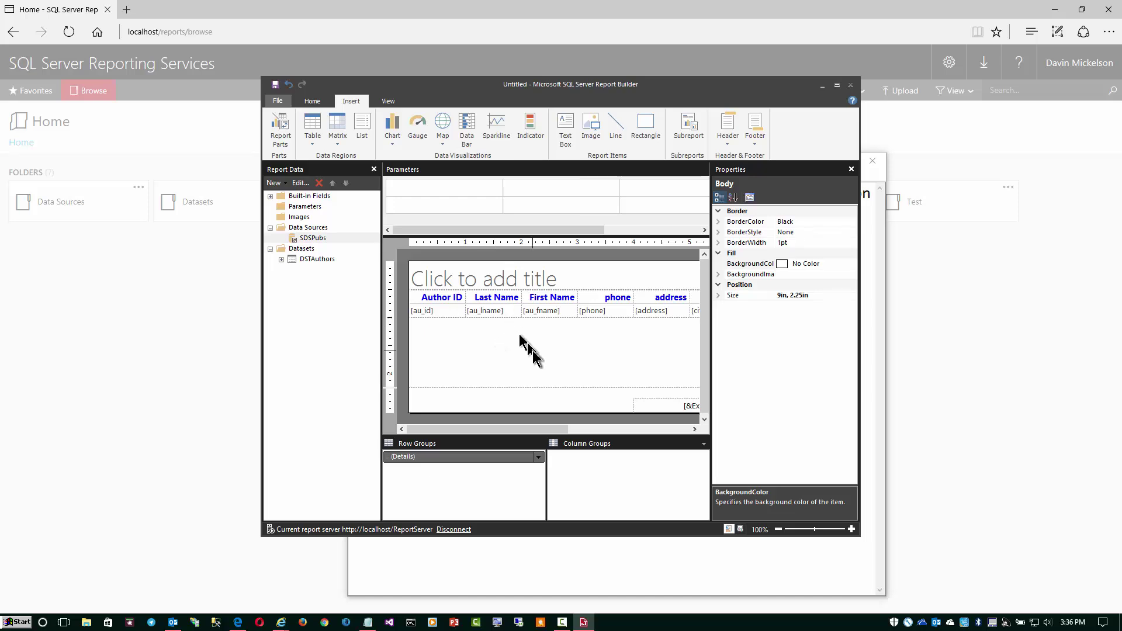
click(508, 311)
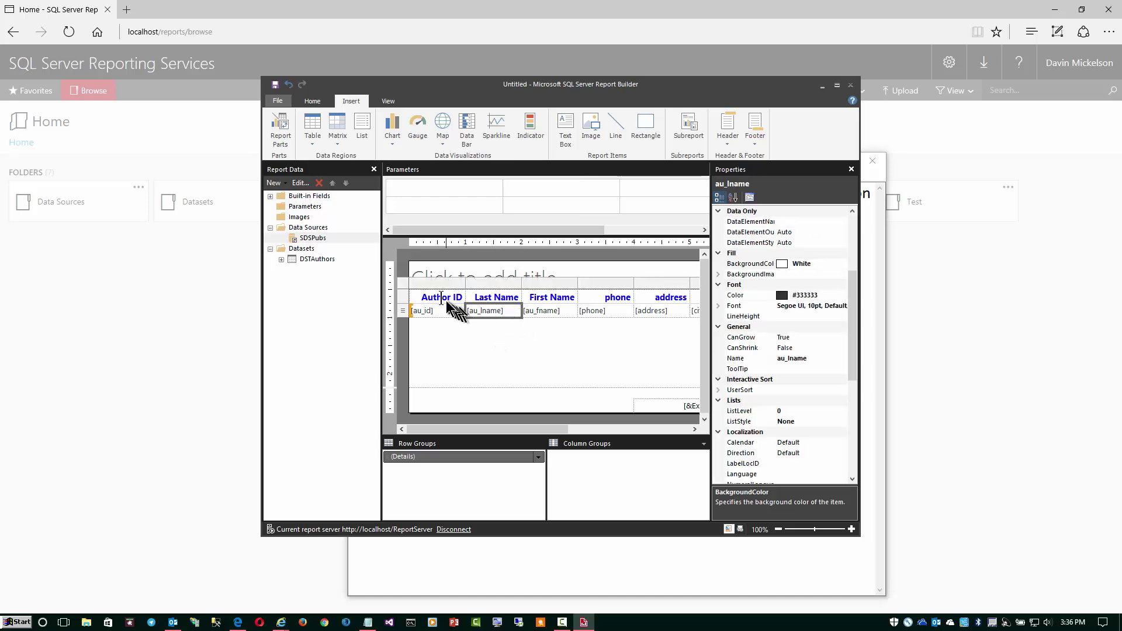
right_click(400, 283)
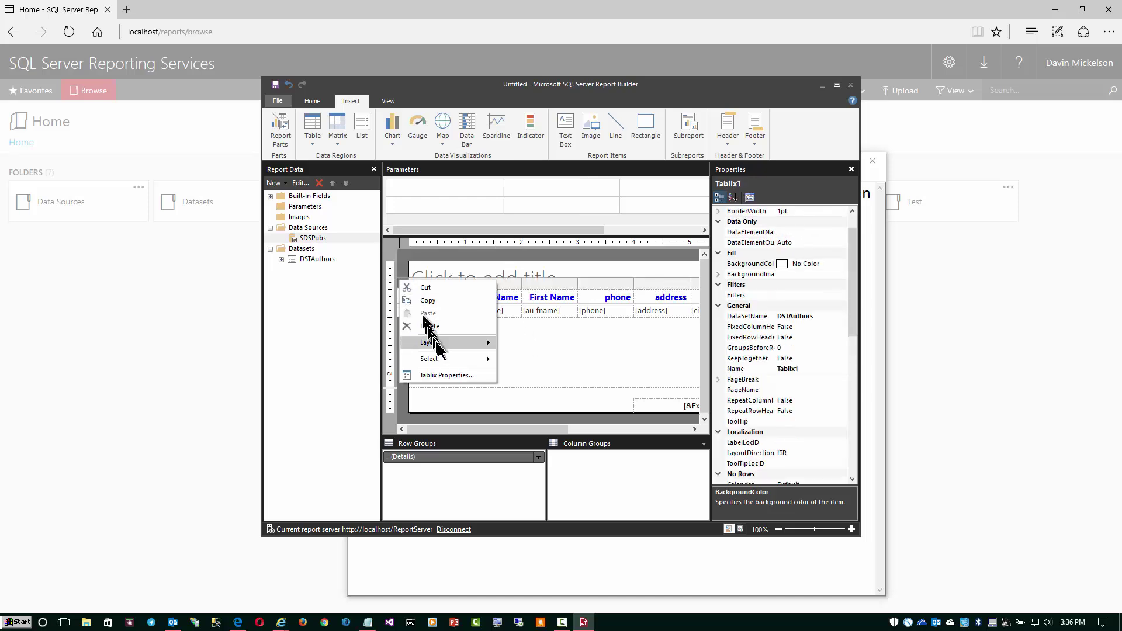
click(591, 346)
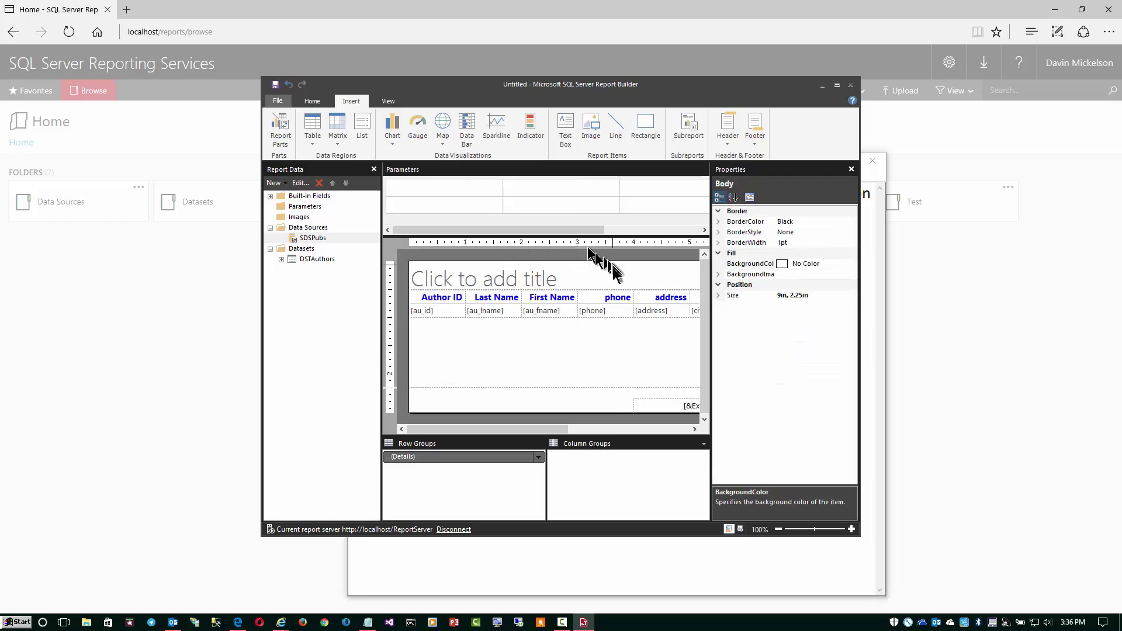
Step: Enter Authors as the report title above the table
click(520, 275)
text(uthors)
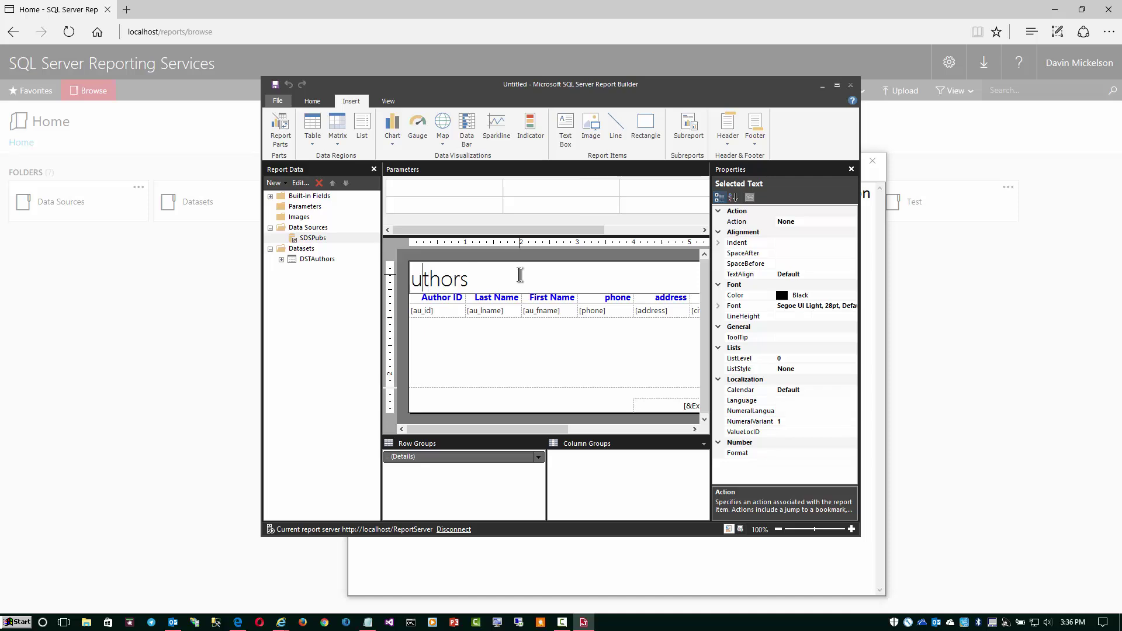
text(A)
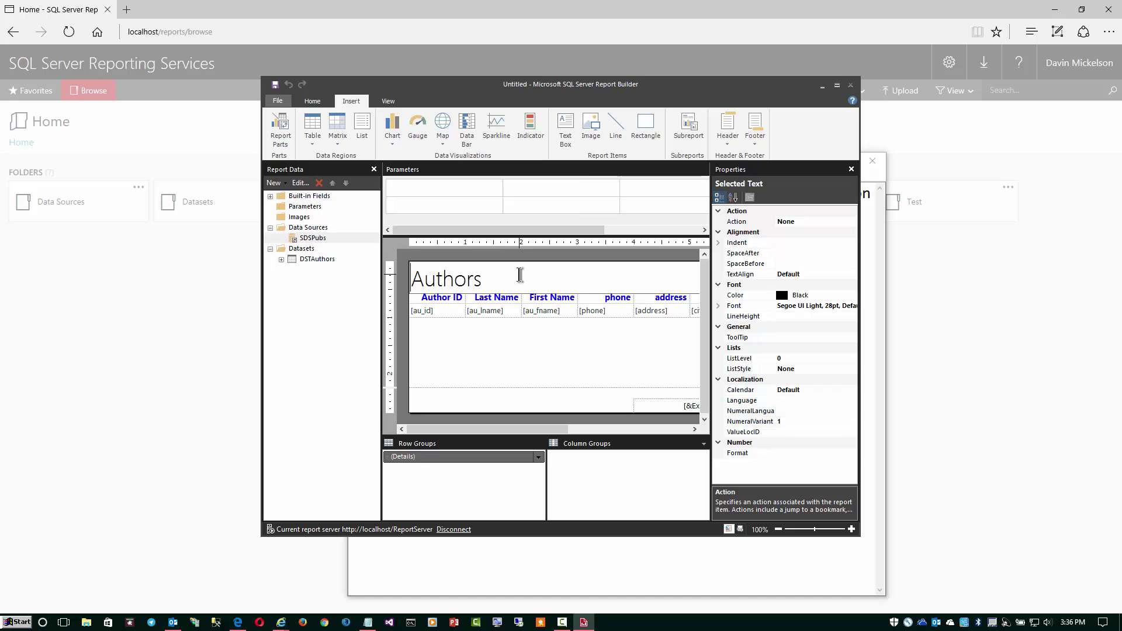
click(388, 103)
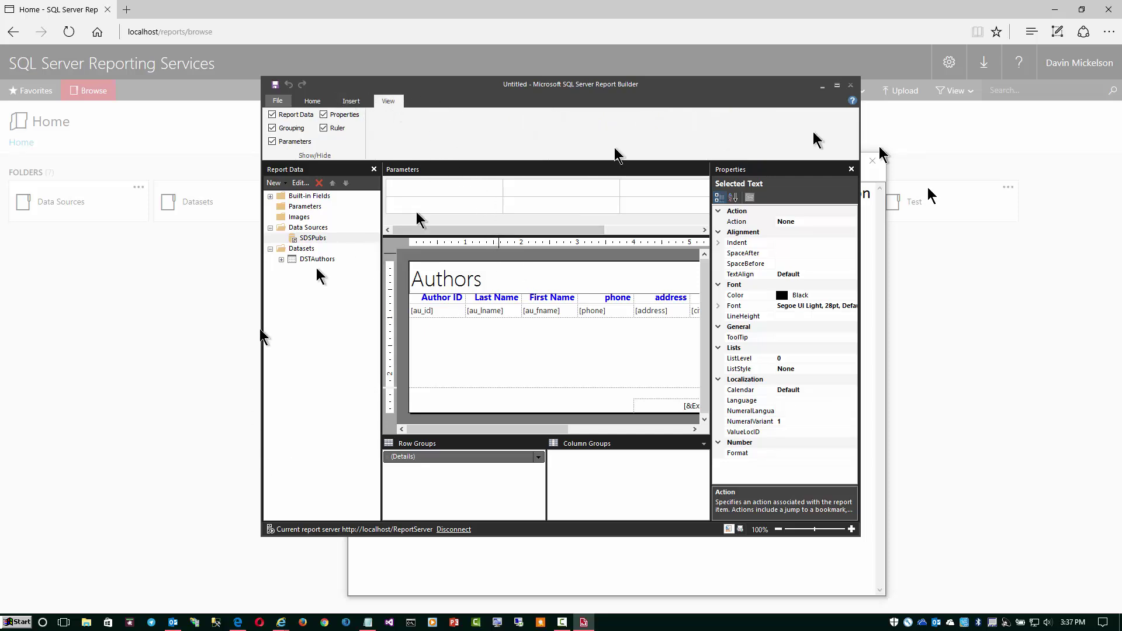
click(312, 101)
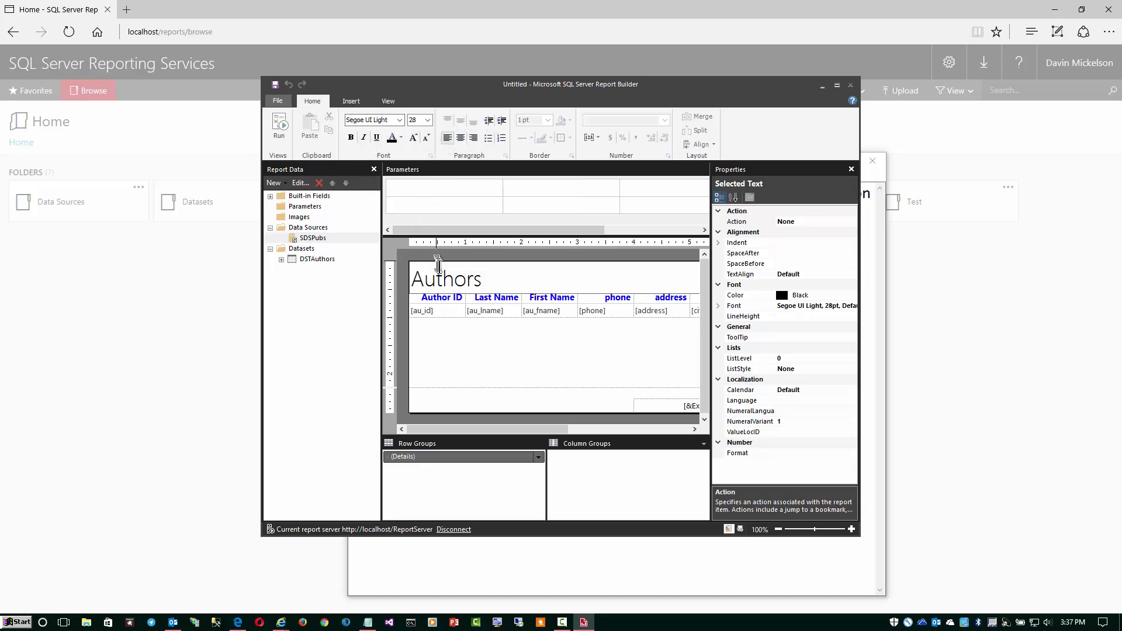
Step: Change the font color of the Authors report title to Maroon
click(444, 279)
drag(485, 279, 383, 283)
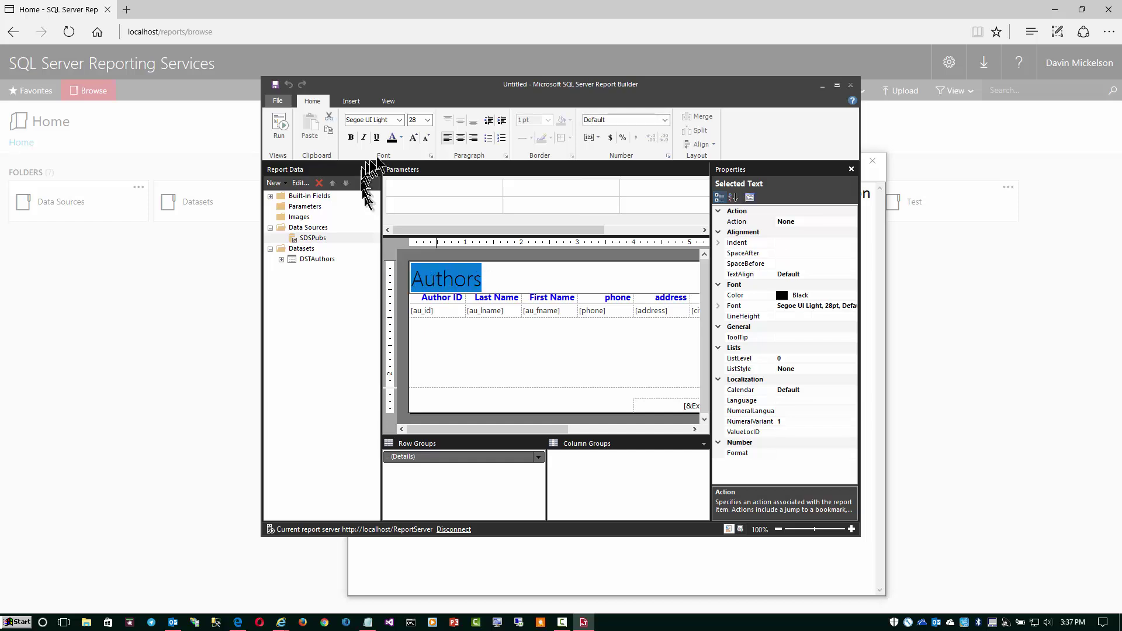
click(400, 138)
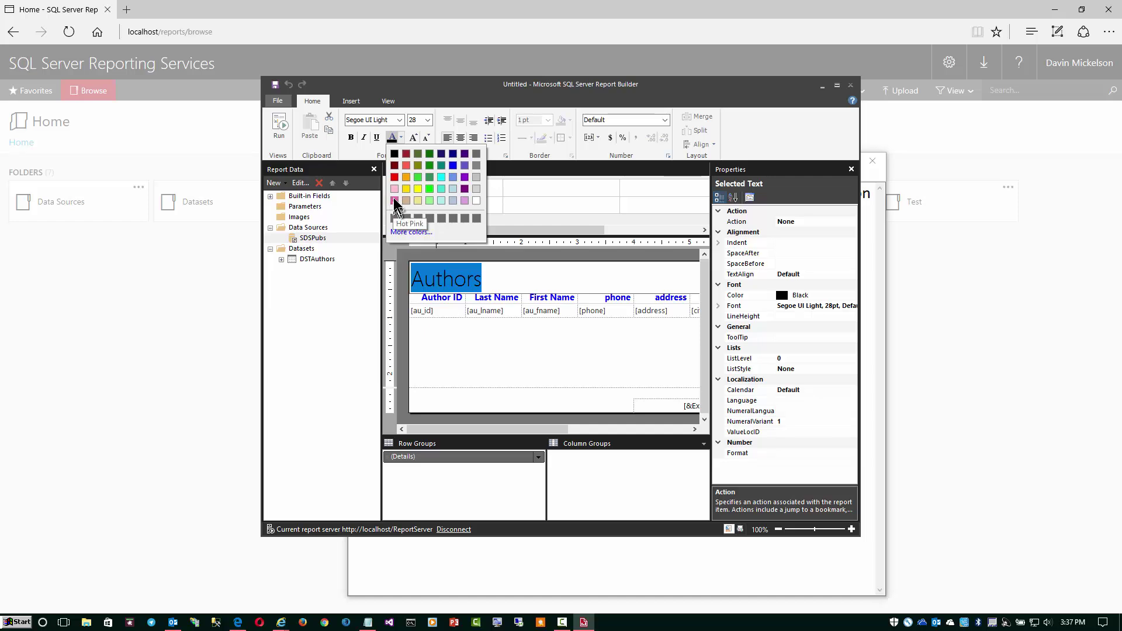
click(394, 165)
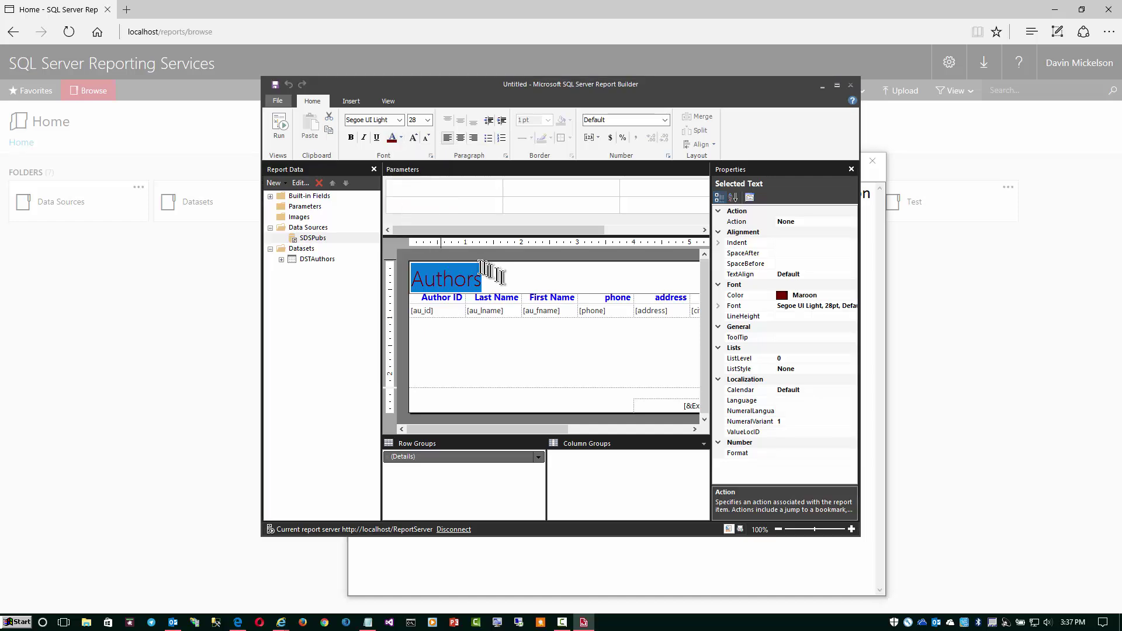
click(500, 281)
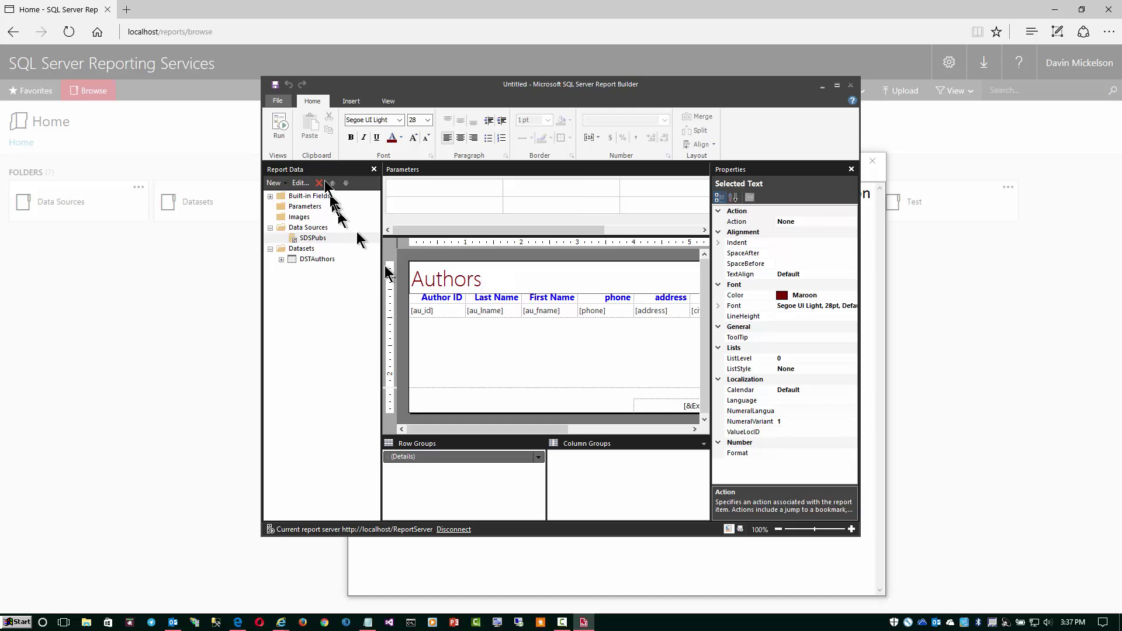
Step: Save the report as Authors in the report server's Test folder
click(274, 85)
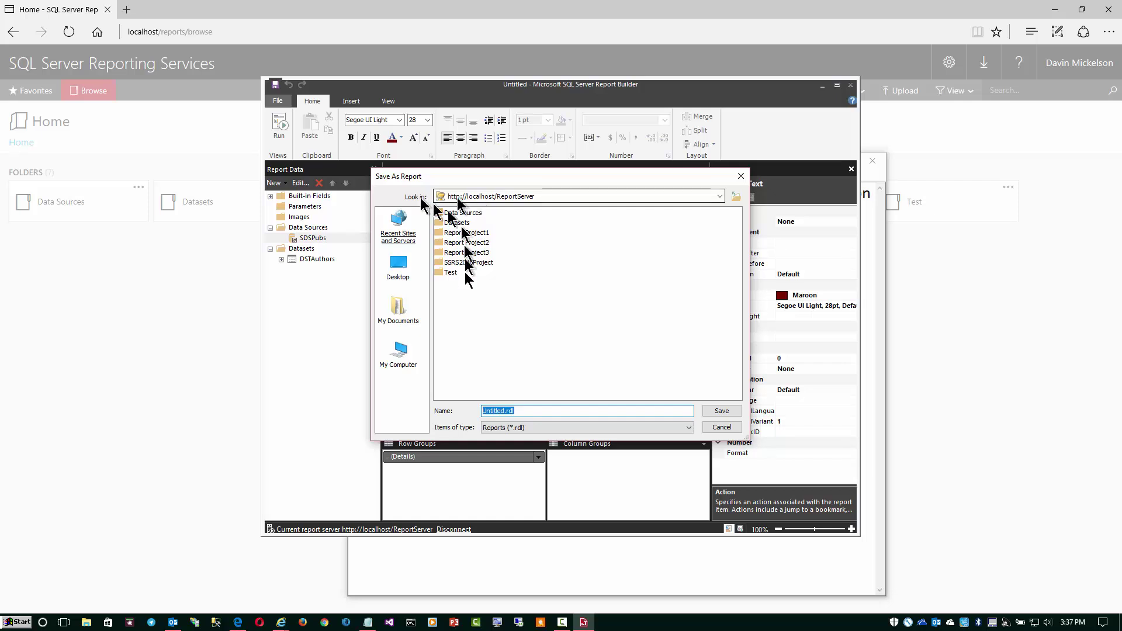
click(503, 318)
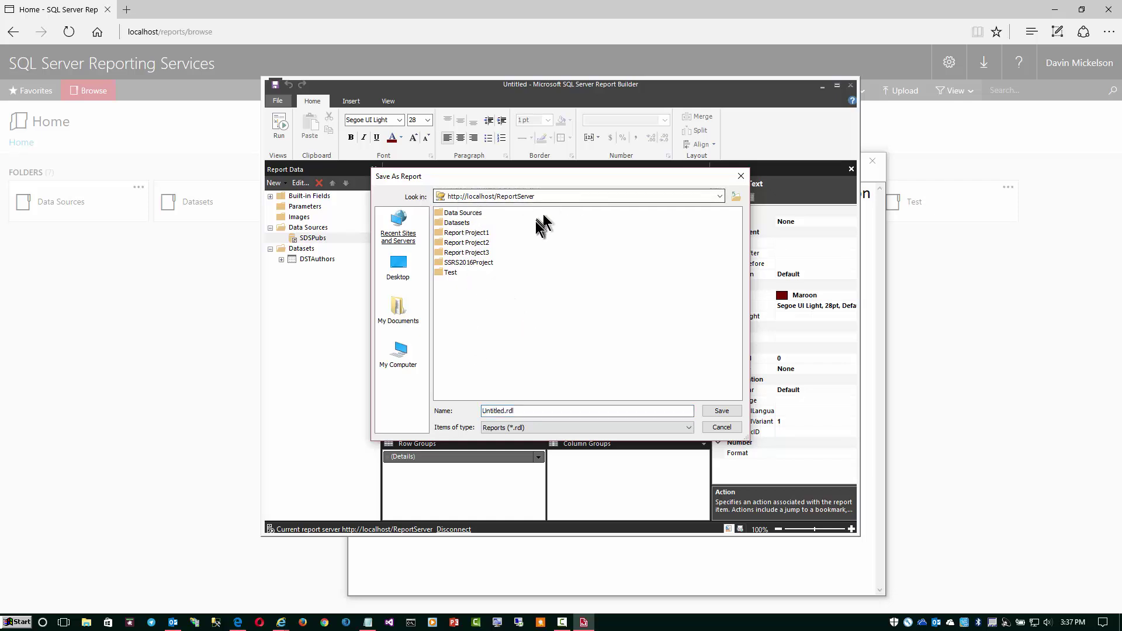
double_click(453, 274)
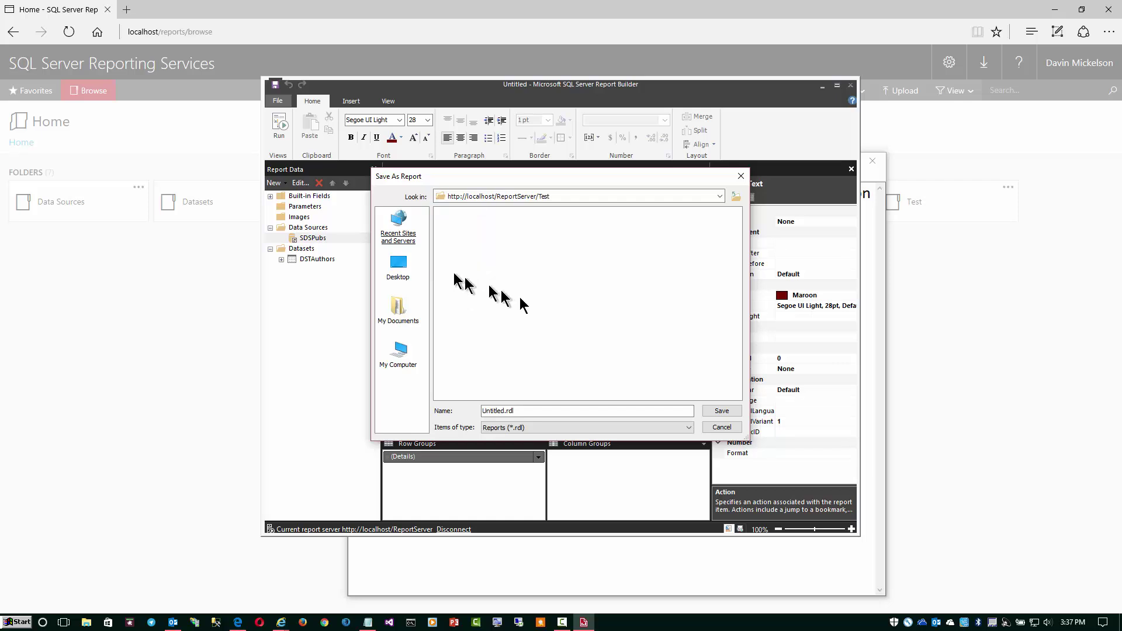
double_click(511, 410)
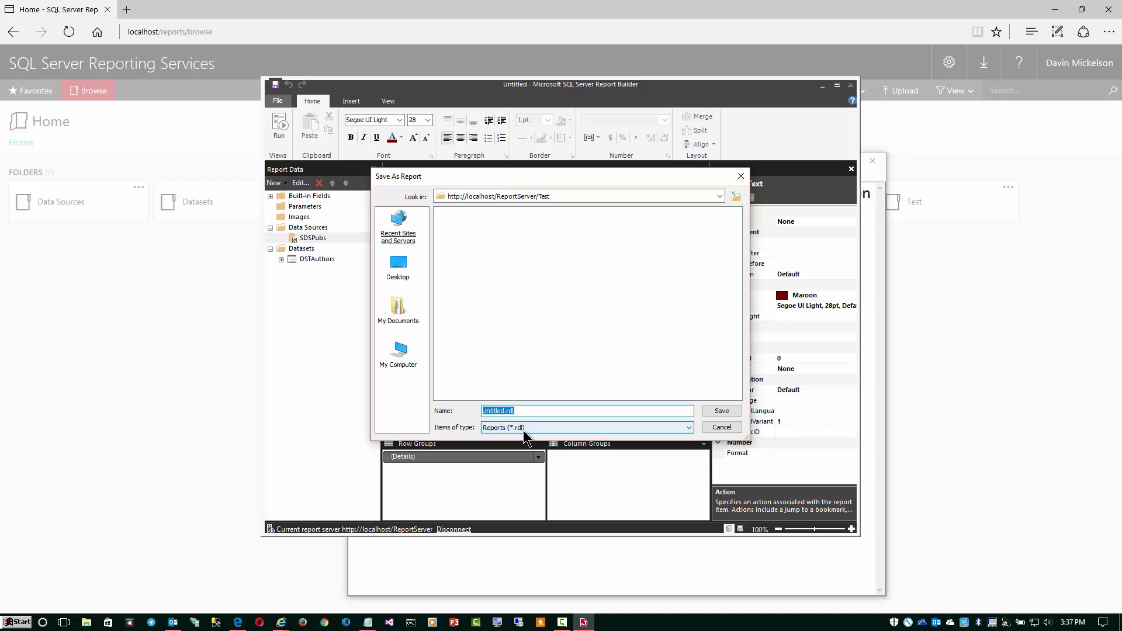
text(Authors)
click(721, 411)
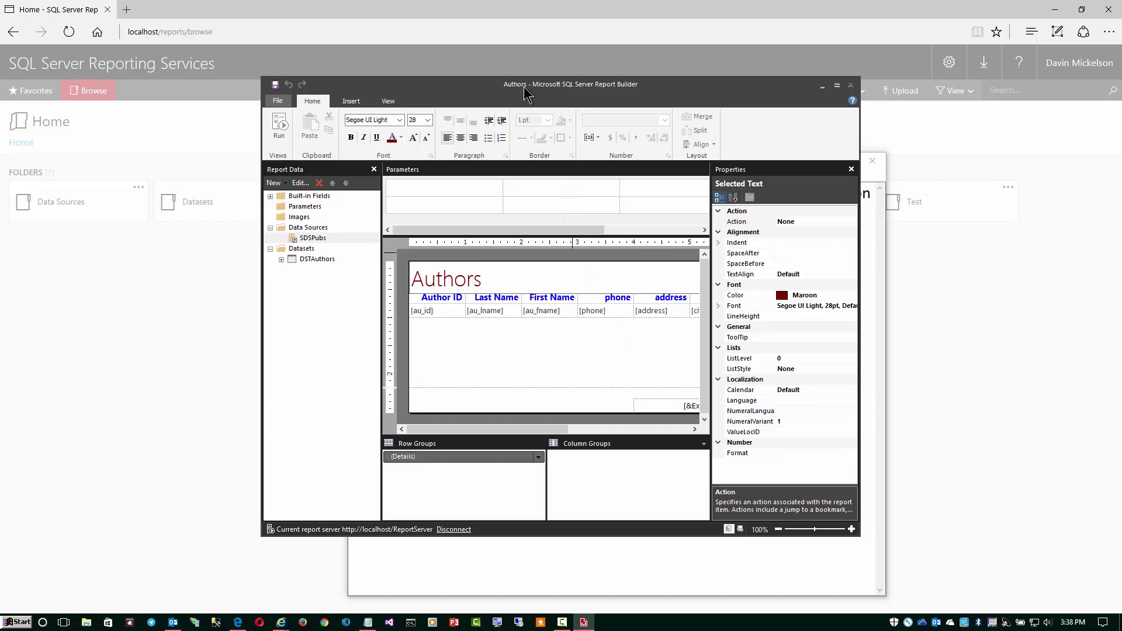
Step: Switch to the Reporting Services web portal, dismiss the Report Builder notice and view the Authors report in the Test folder
click(452, 22)
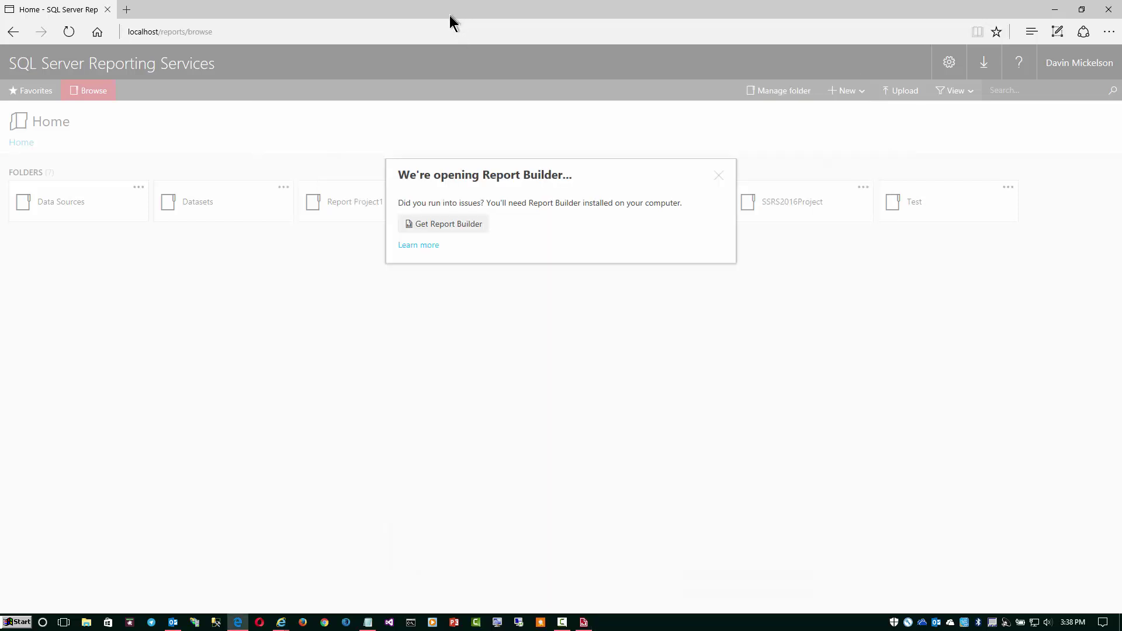
click(719, 176)
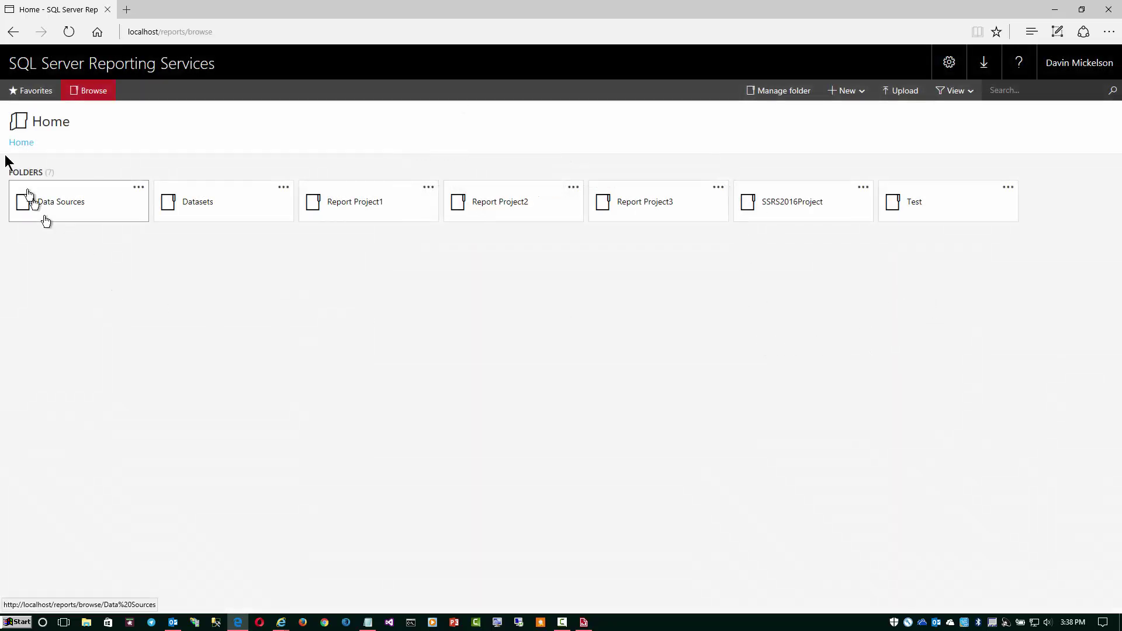
click(70, 32)
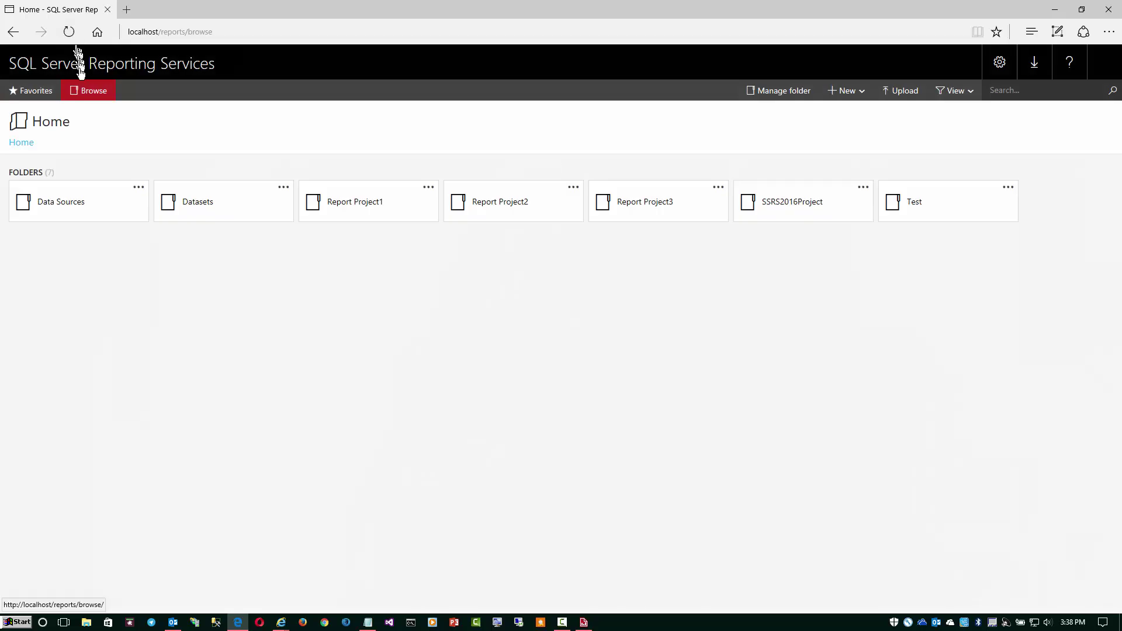
click(905, 201)
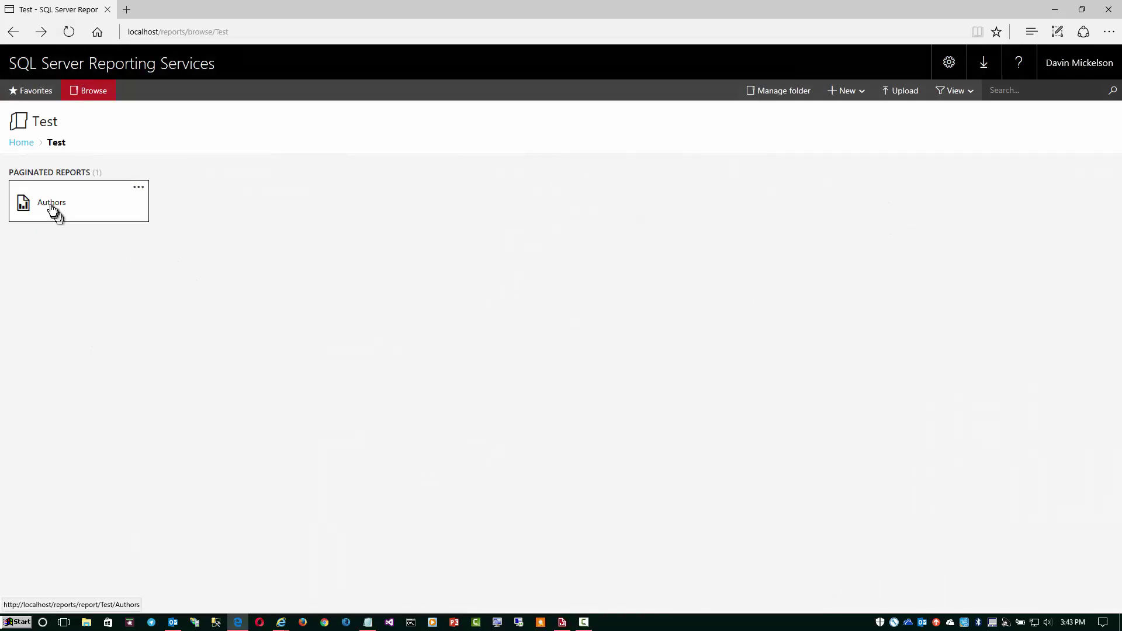
click(52, 205)
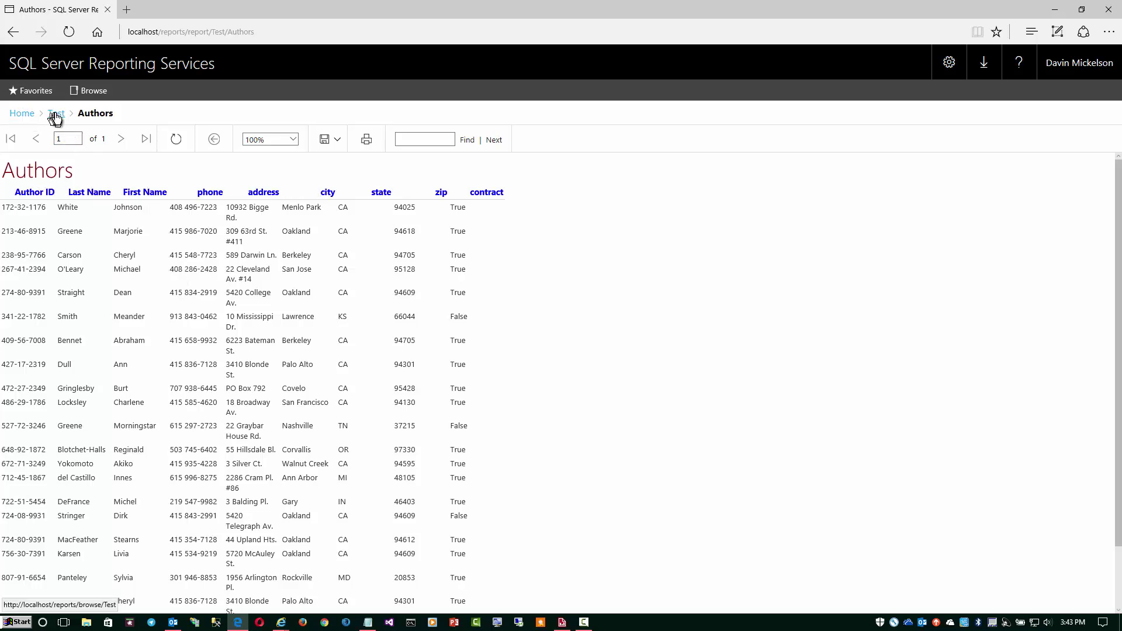
Step: Look through the portal's Datasets folder and return to the Home folder
click(21, 114)
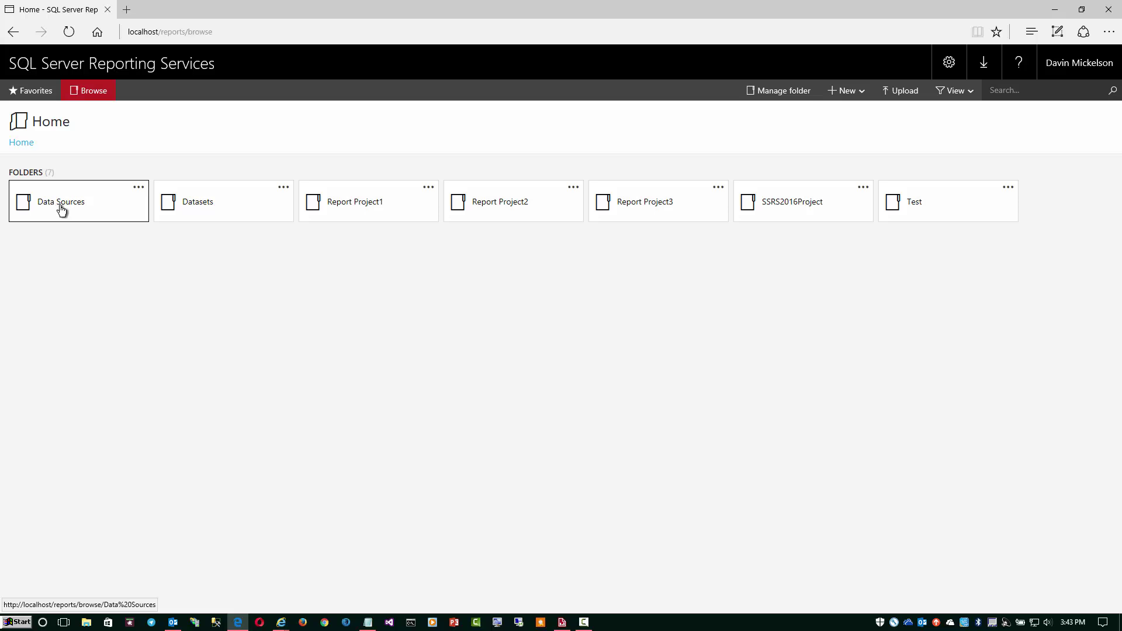
click(208, 211)
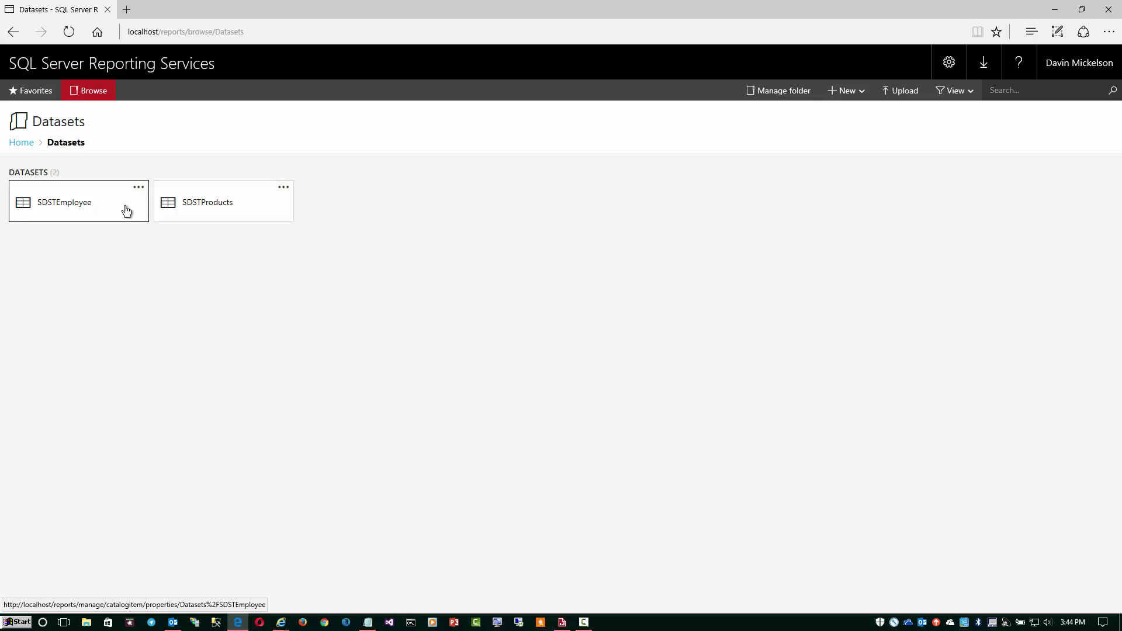
click(17, 143)
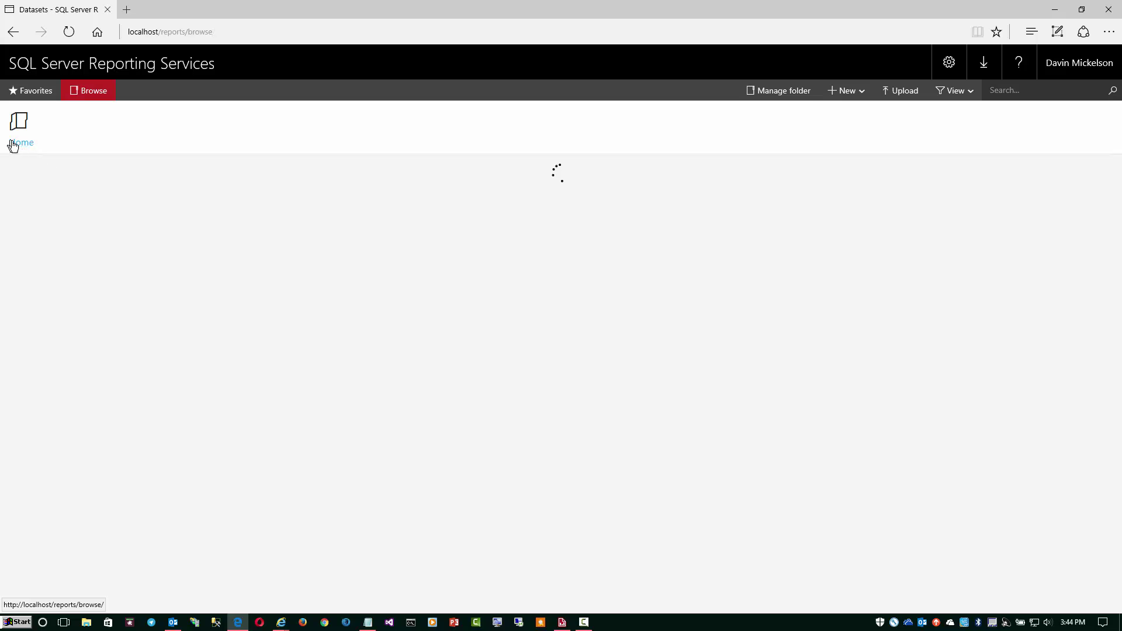
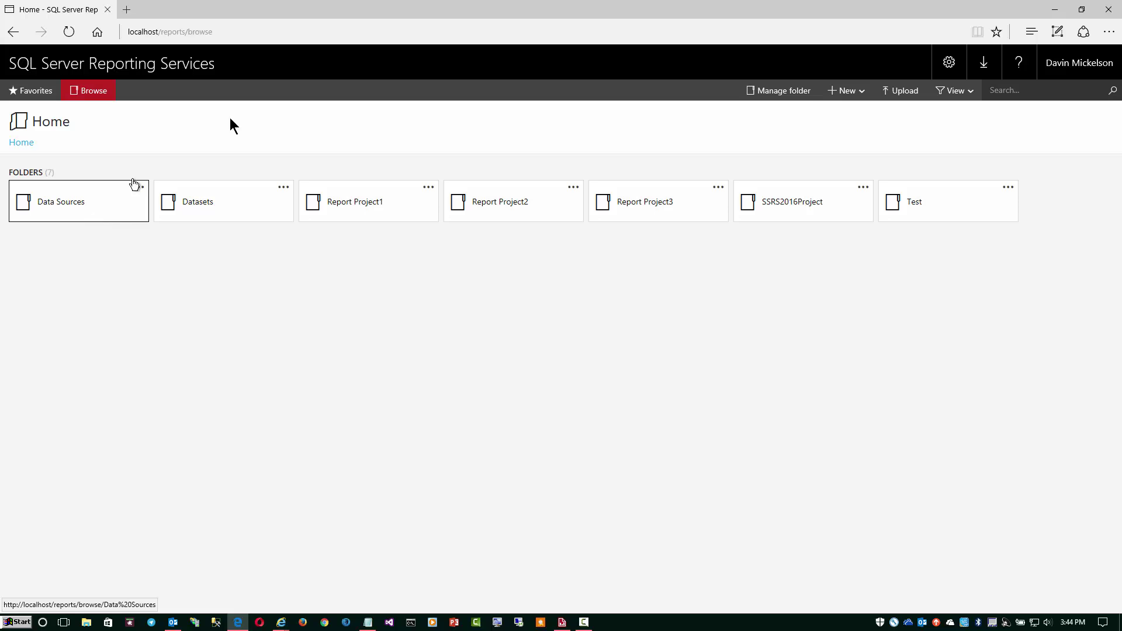
Step: Switch to Visual Studio and create a Report Server Project from the Business Intelligence templates
click(562, 623)
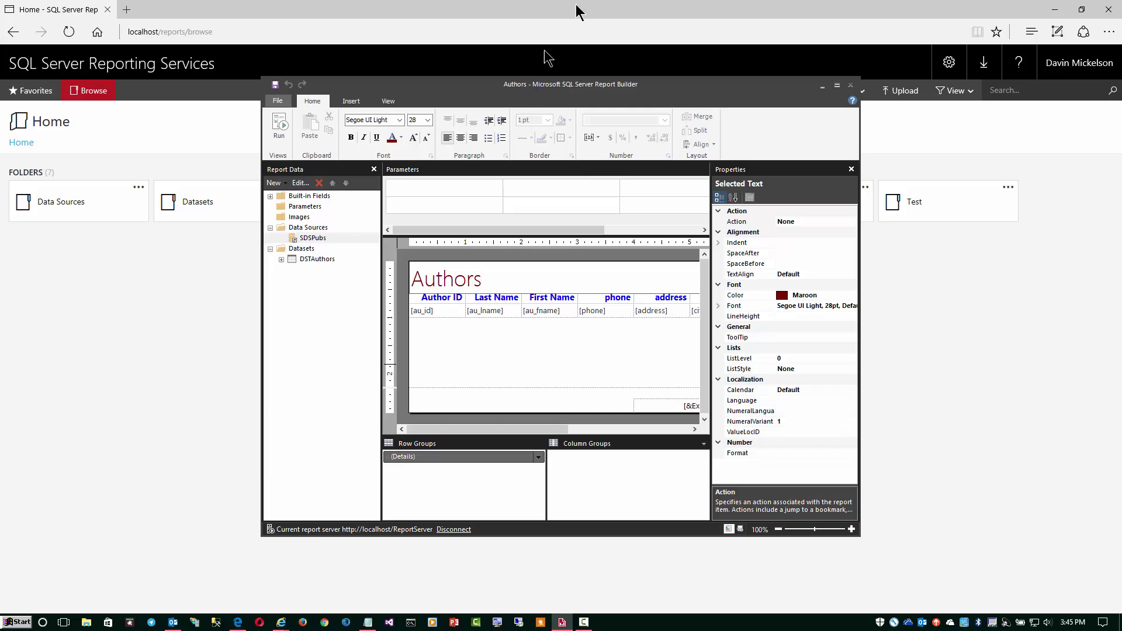
click(389, 623)
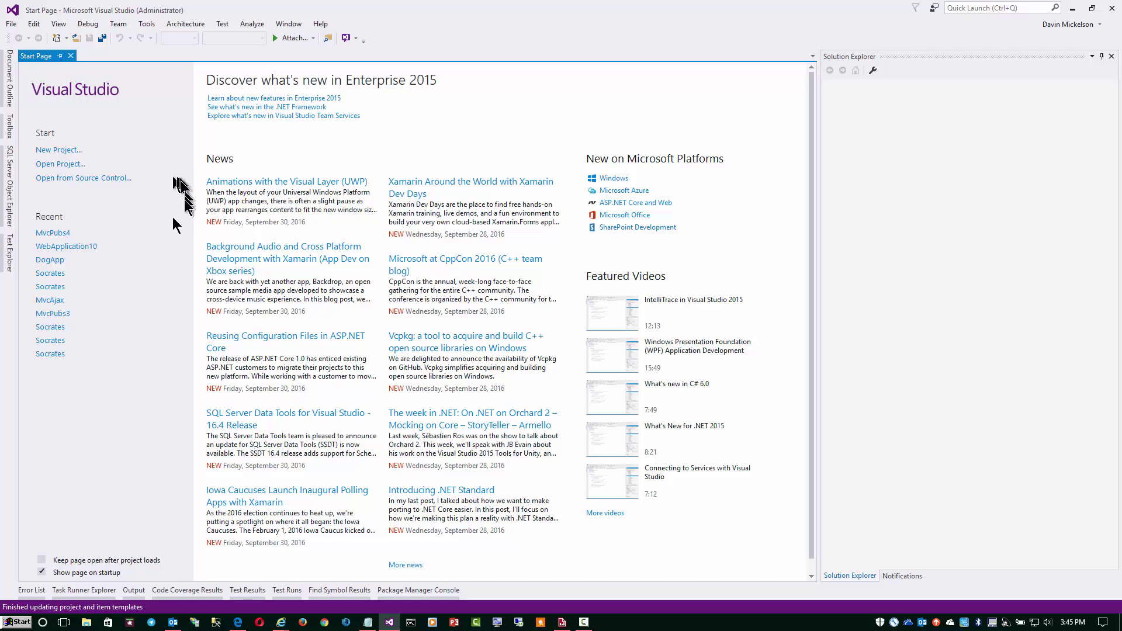
click(53, 150)
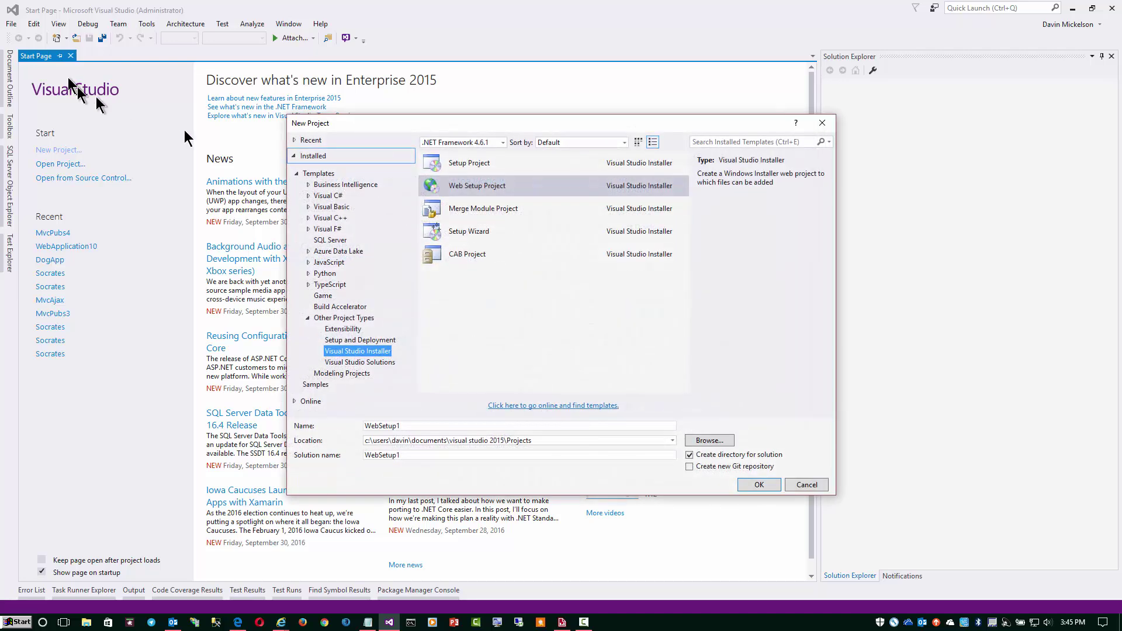
click(328, 185)
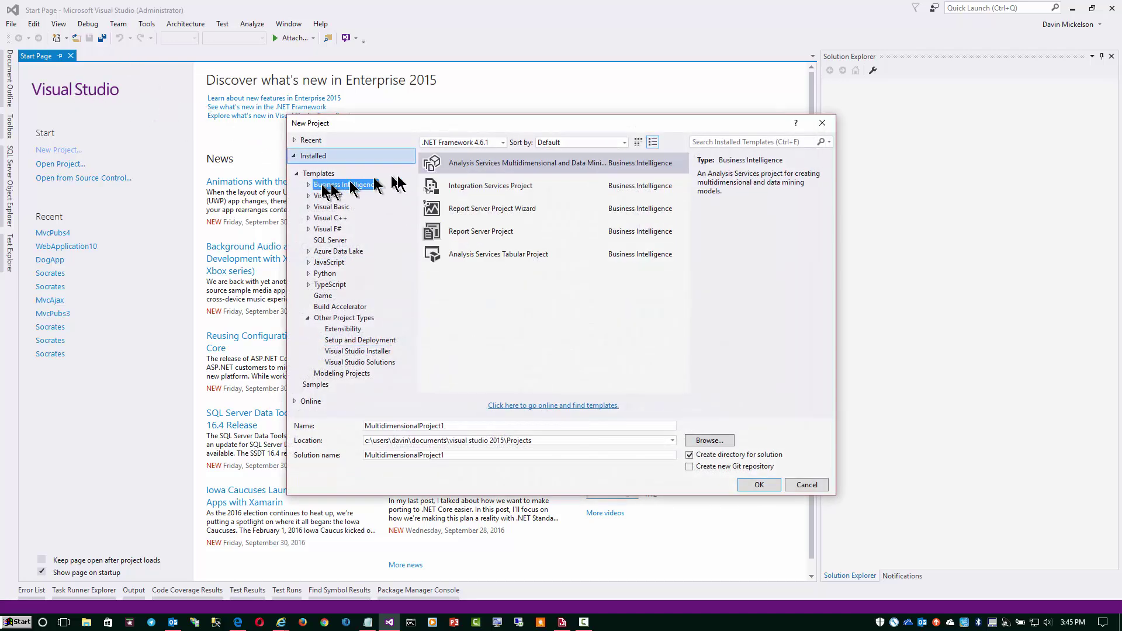
click(491, 232)
click(753, 485)
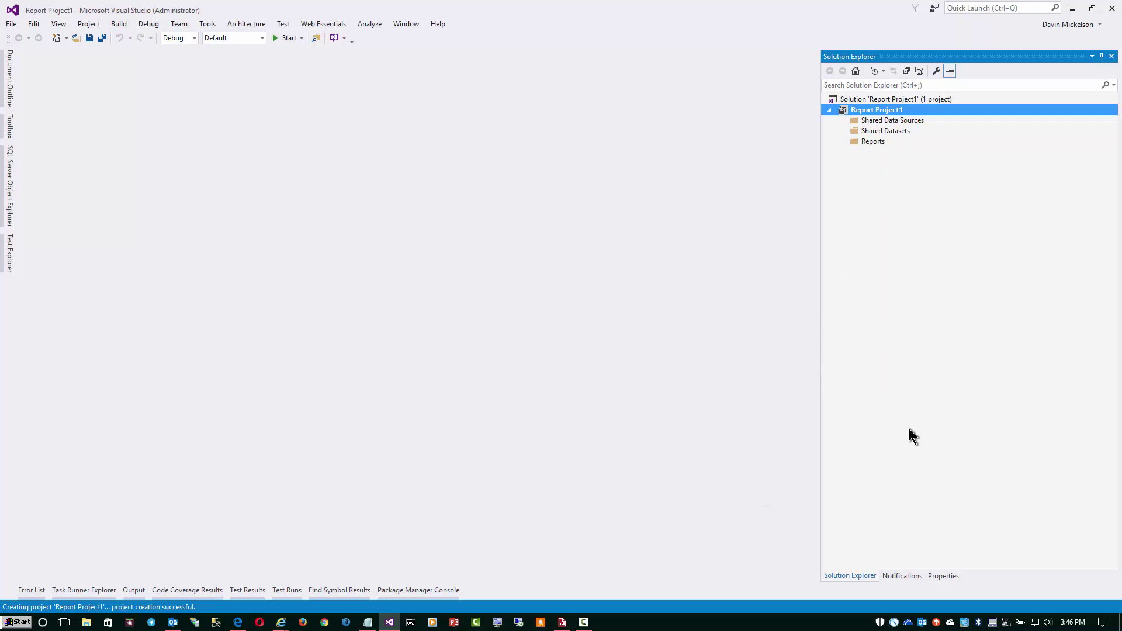
Step: Add a new empty report, Report1.rdl, to the project's Reports folder
right_click(864, 109)
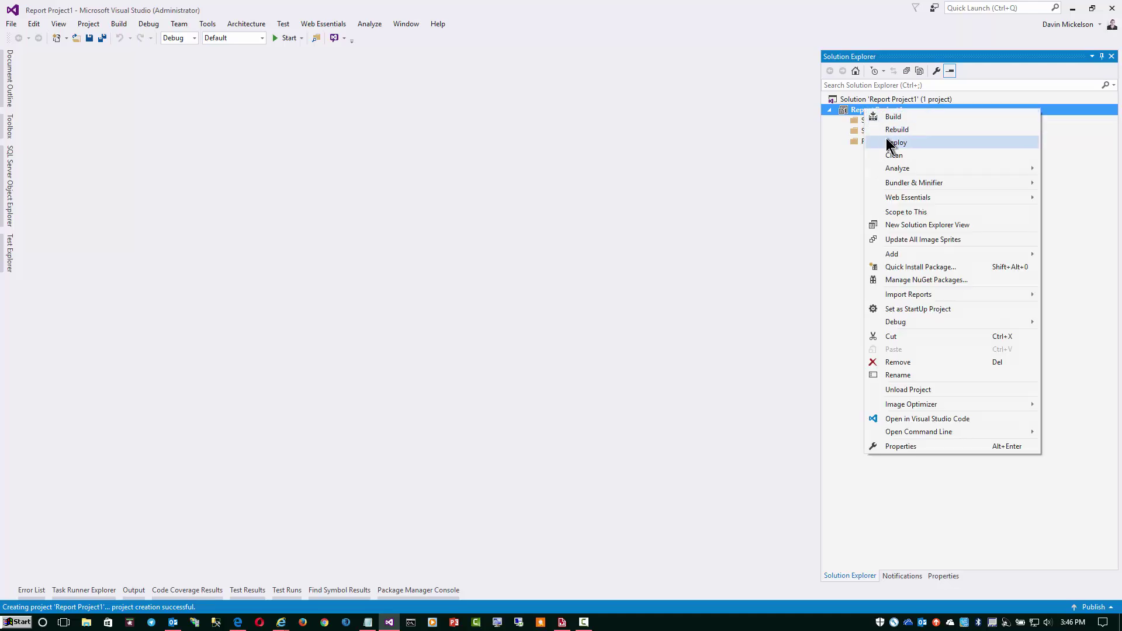
click(857, 161)
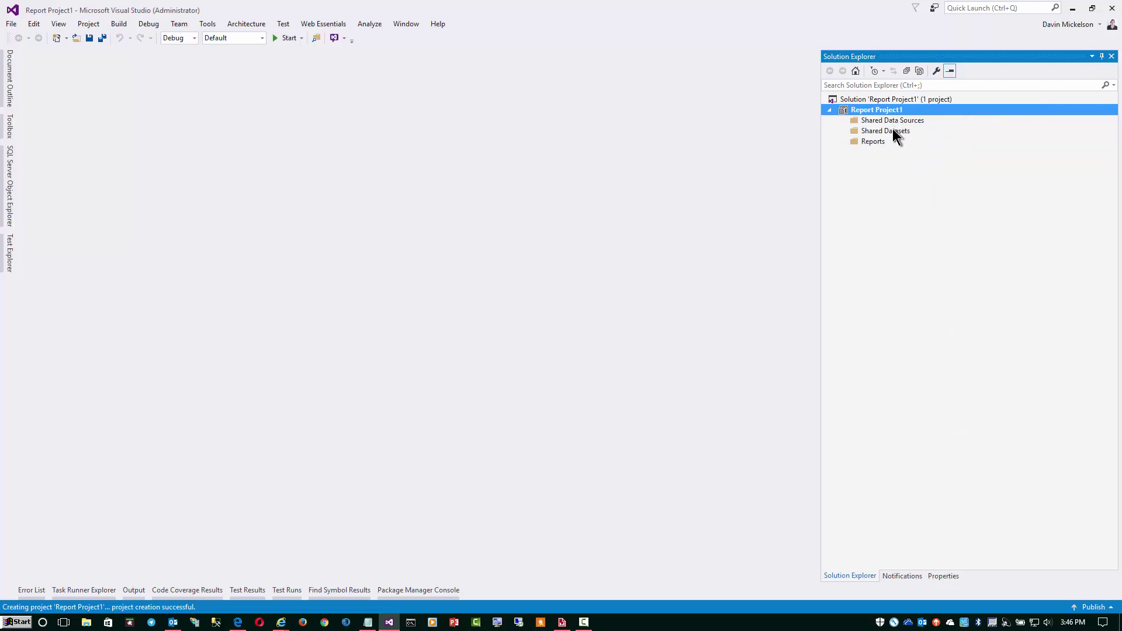
right_click(870, 139)
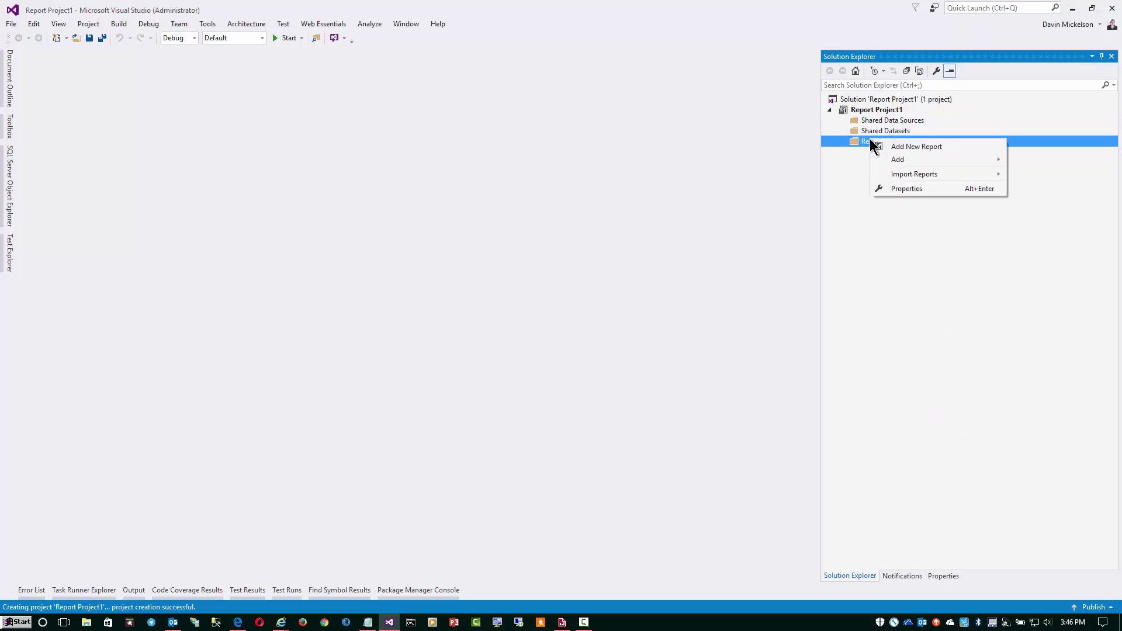
mouse_move(891, 159)
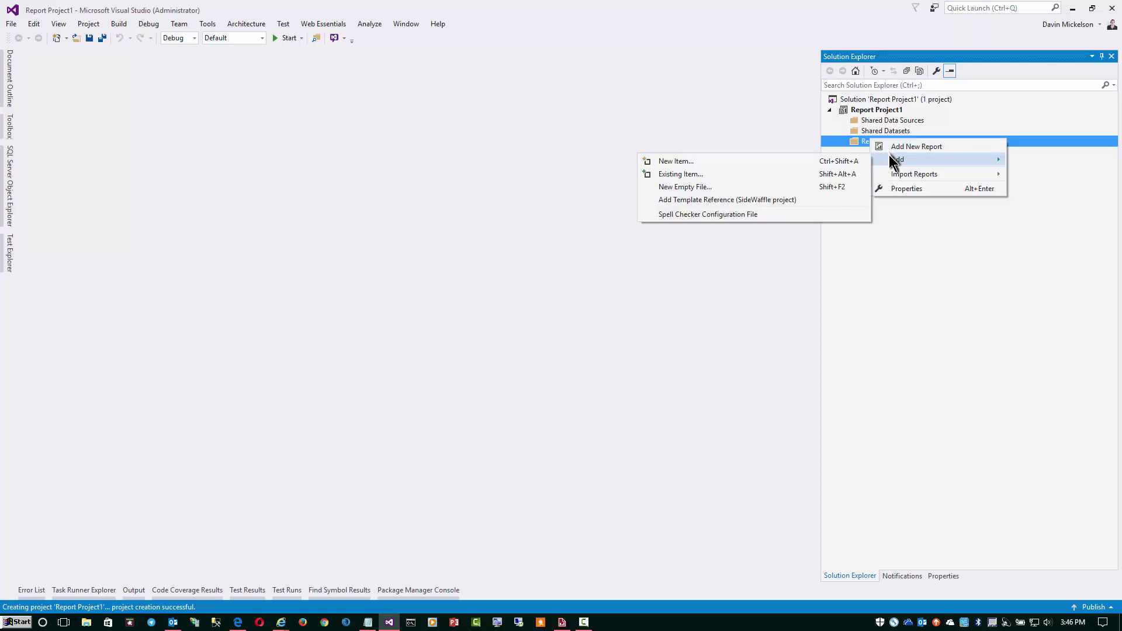
click(790, 160)
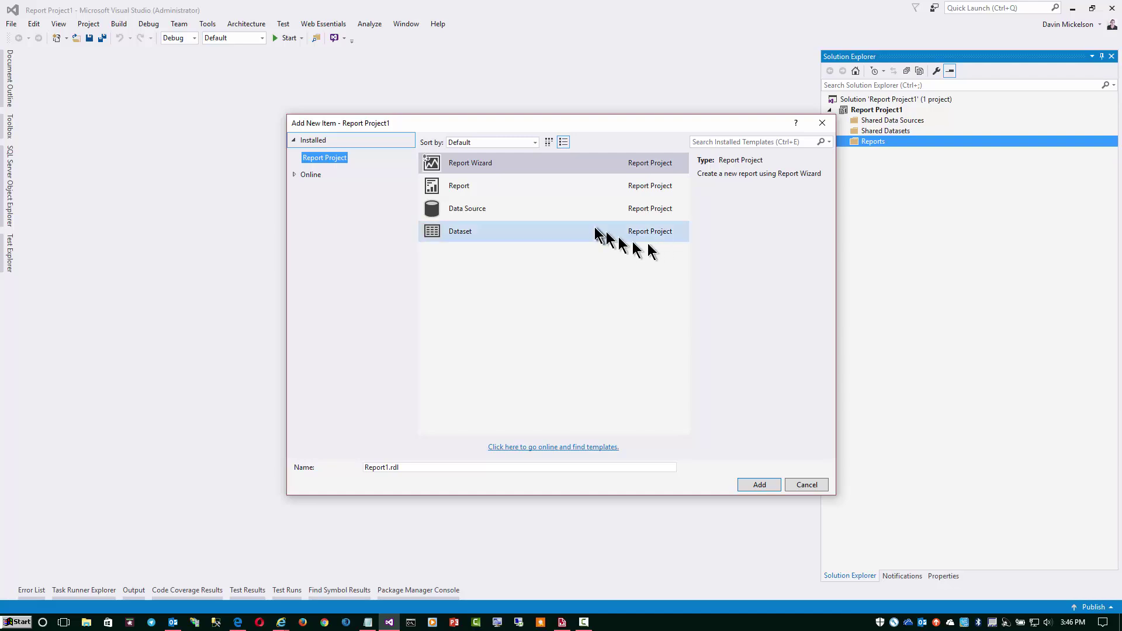
click(505, 188)
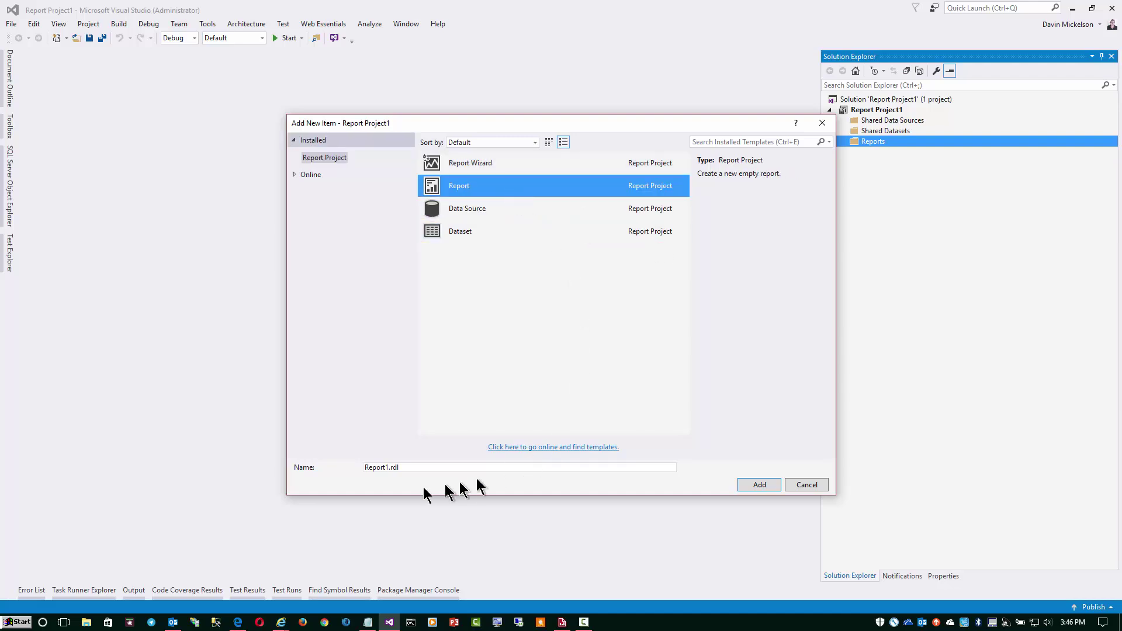
click(763, 484)
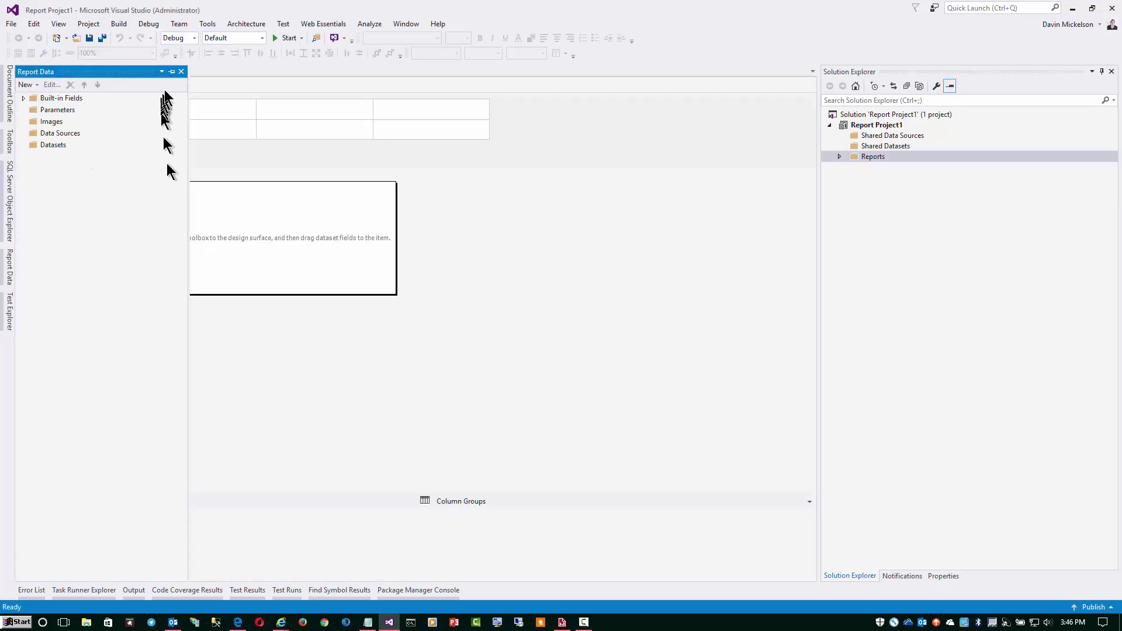
Step: Keep Report Data docked open and examine its Data Sources and Datasets folders and the Toolbox report items
click(171, 71)
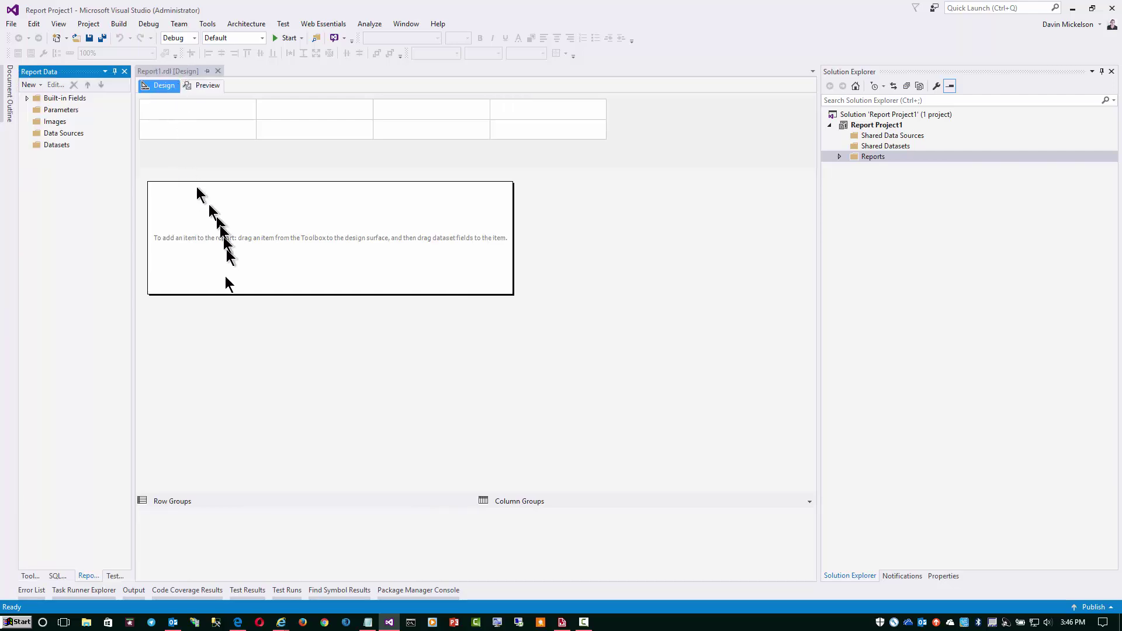
click(52, 133)
click(51, 144)
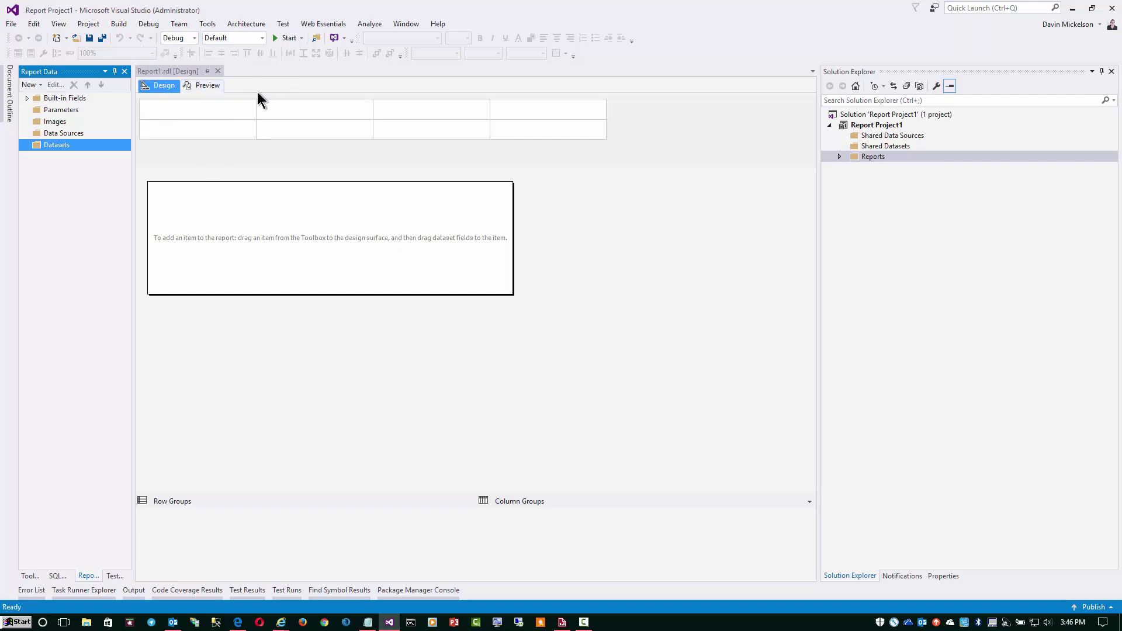
click(30, 575)
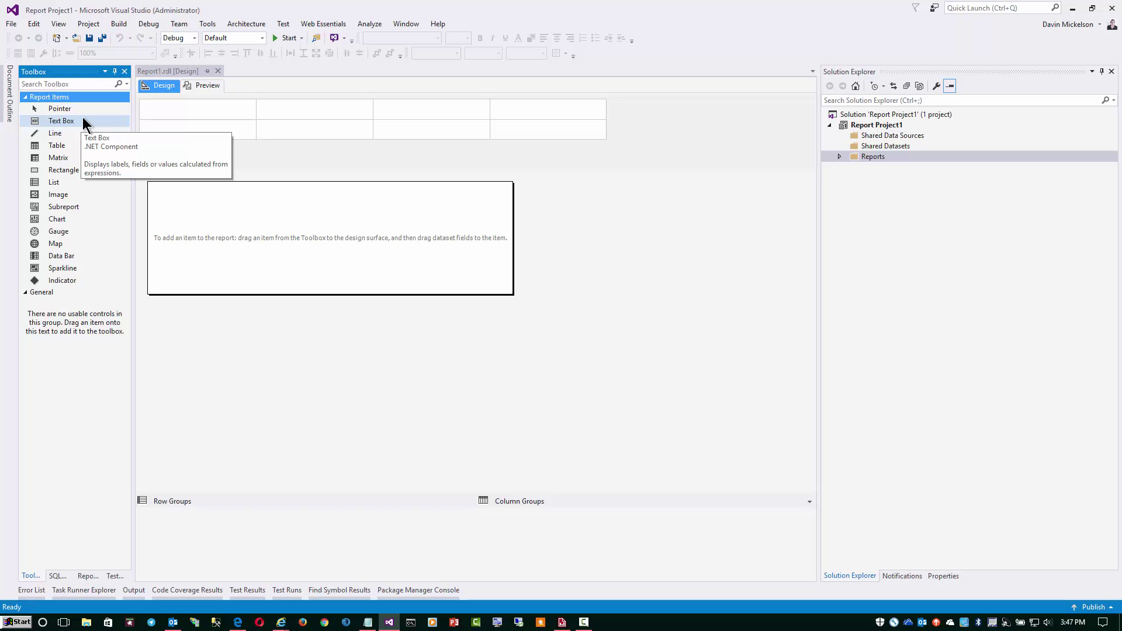
click(640, 204)
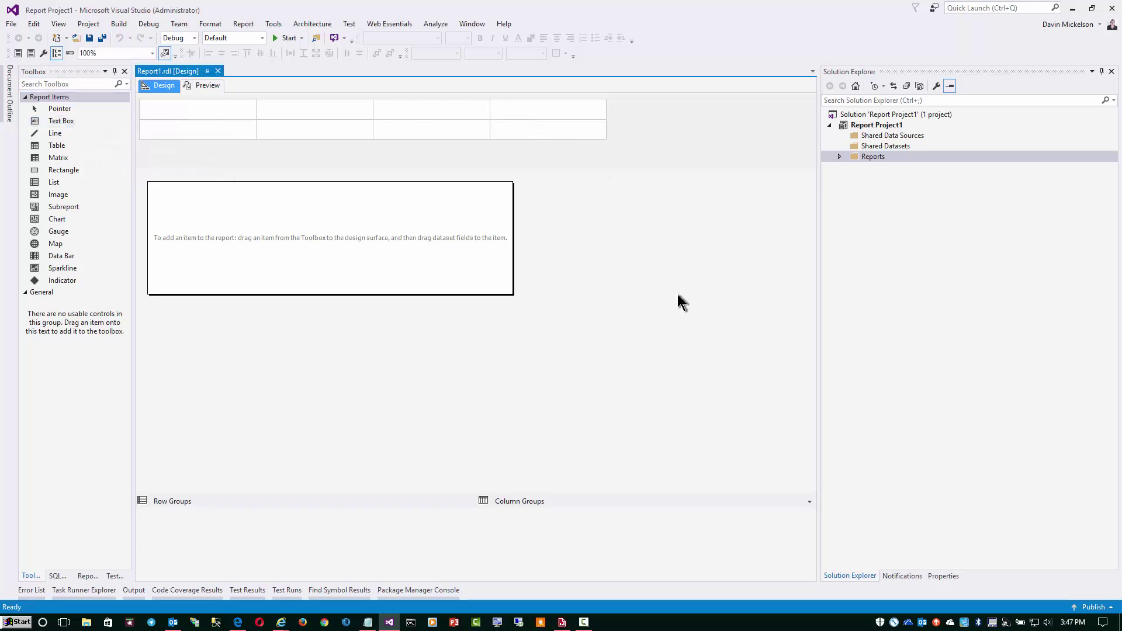